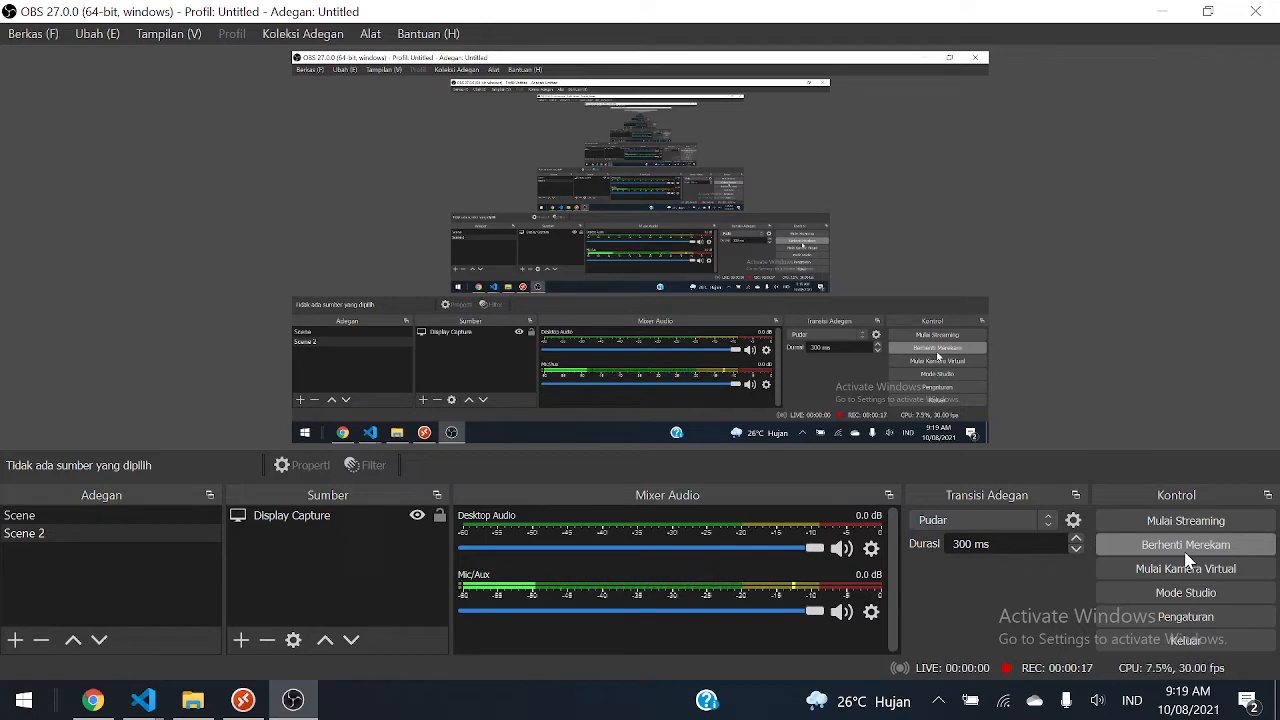
- Switch to Chrome, reload the SIPD Pembuatan SPD page and examine the value of Dinas Pendidikan's issued SPD
click(100, 702)
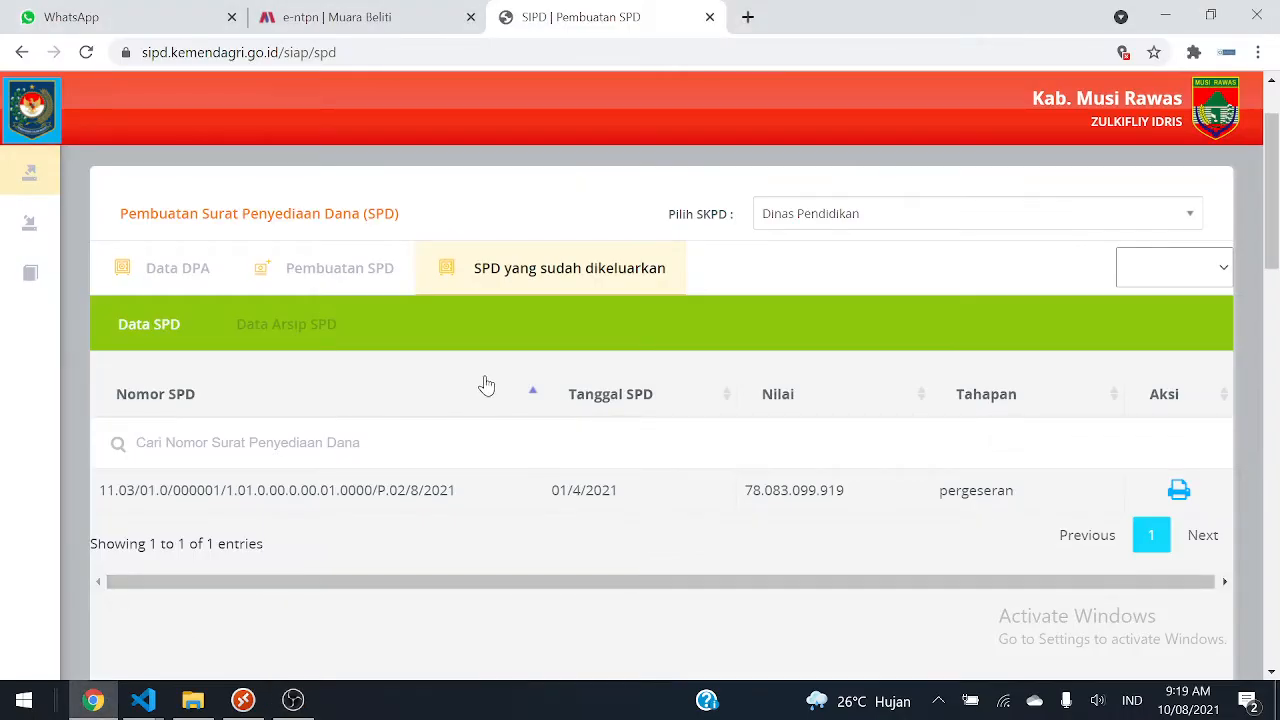
click(87, 55)
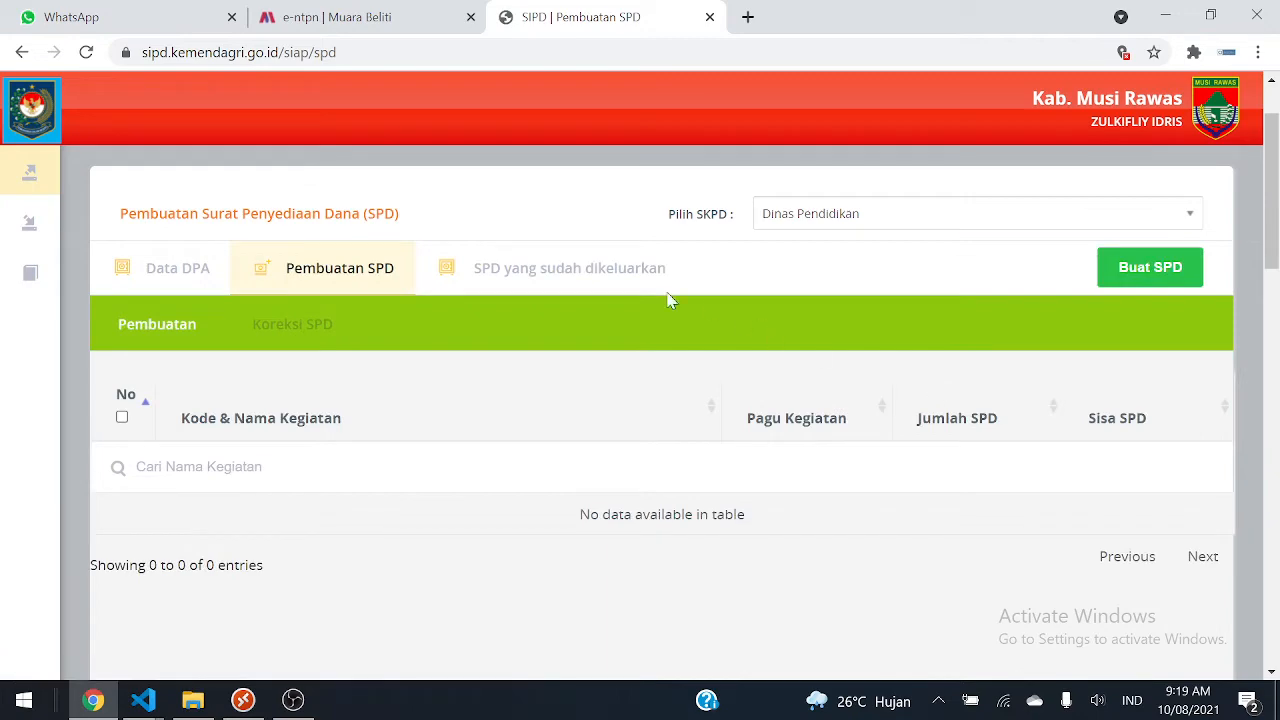
click(571, 264)
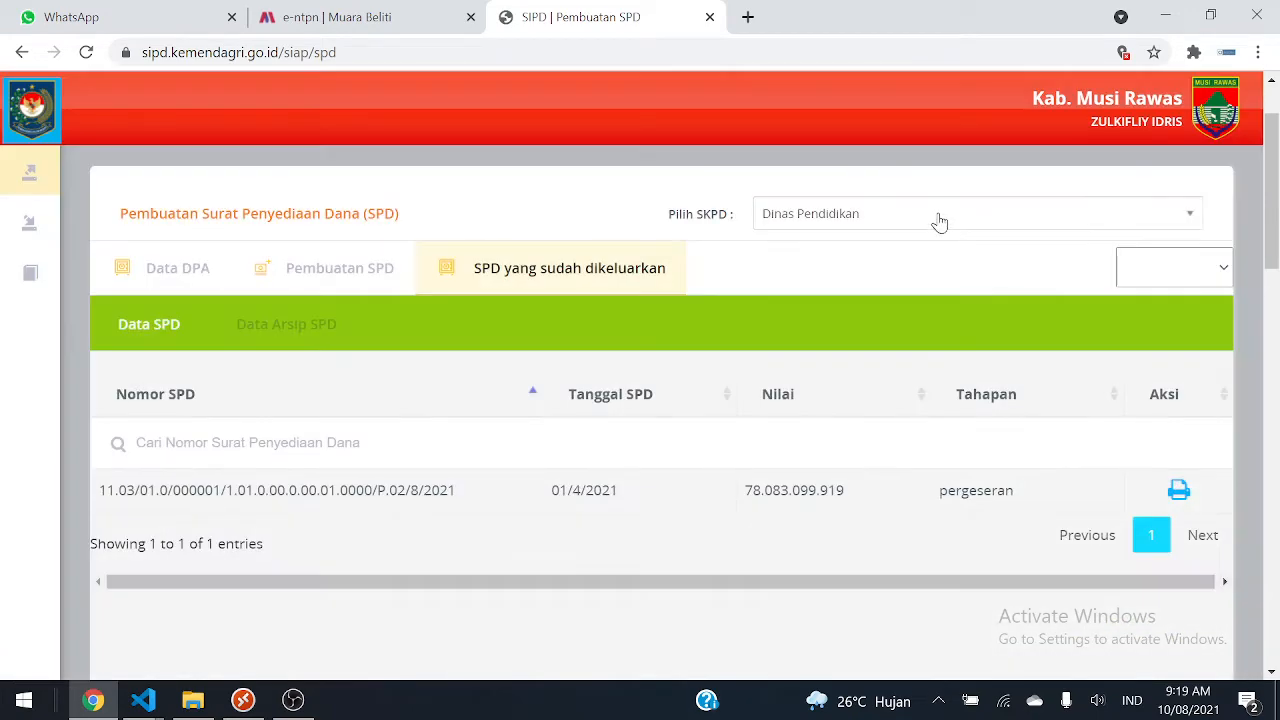
click(939, 221)
click(939, 221)
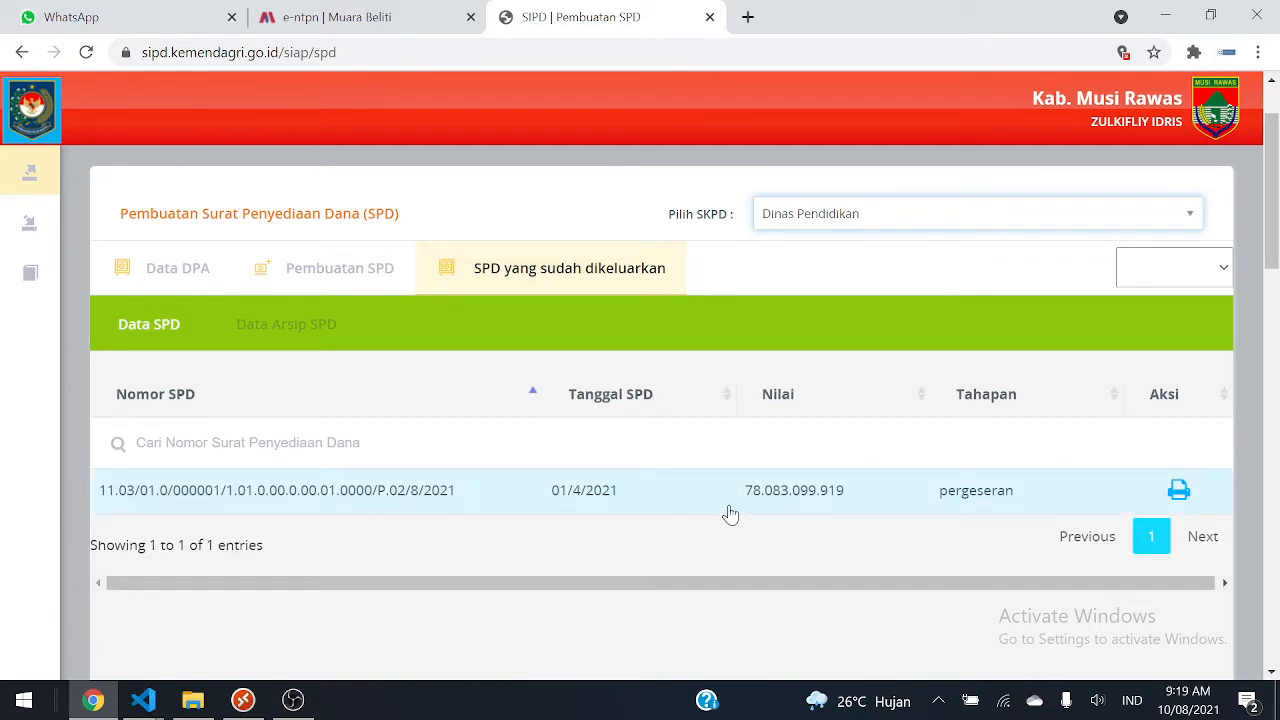
drag(731, 509, 791, 531)
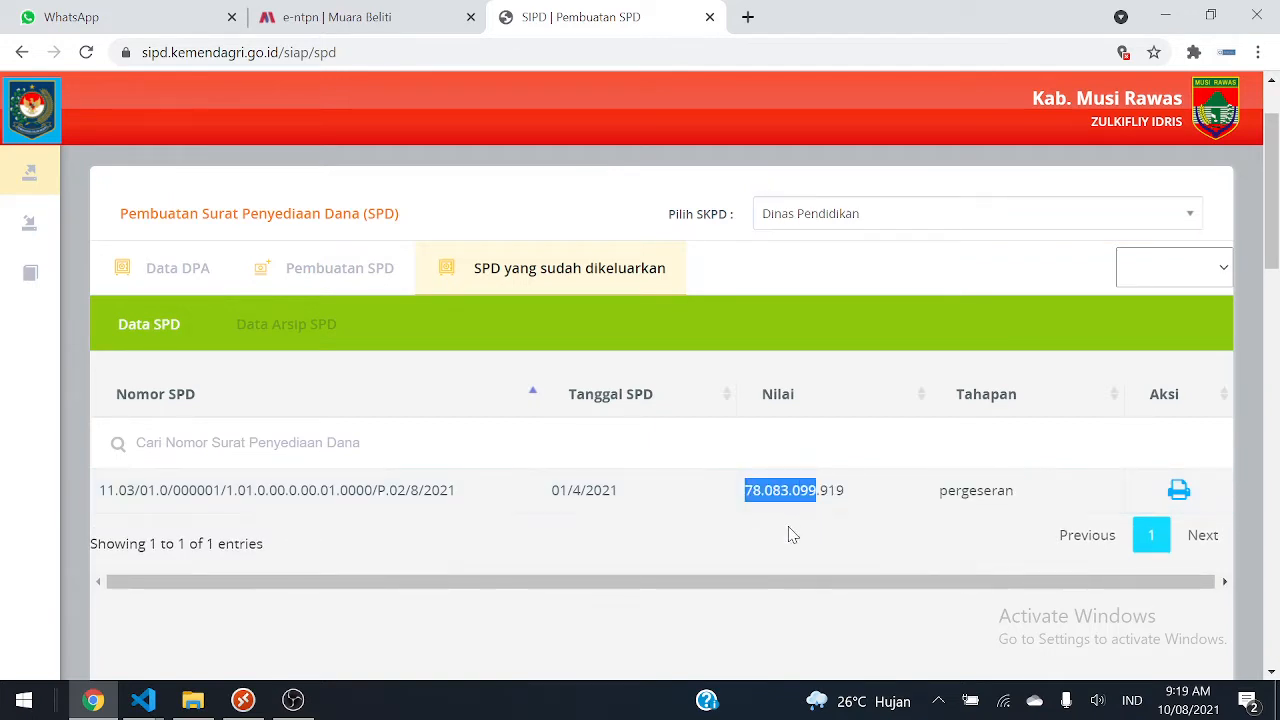
click(790, 537)
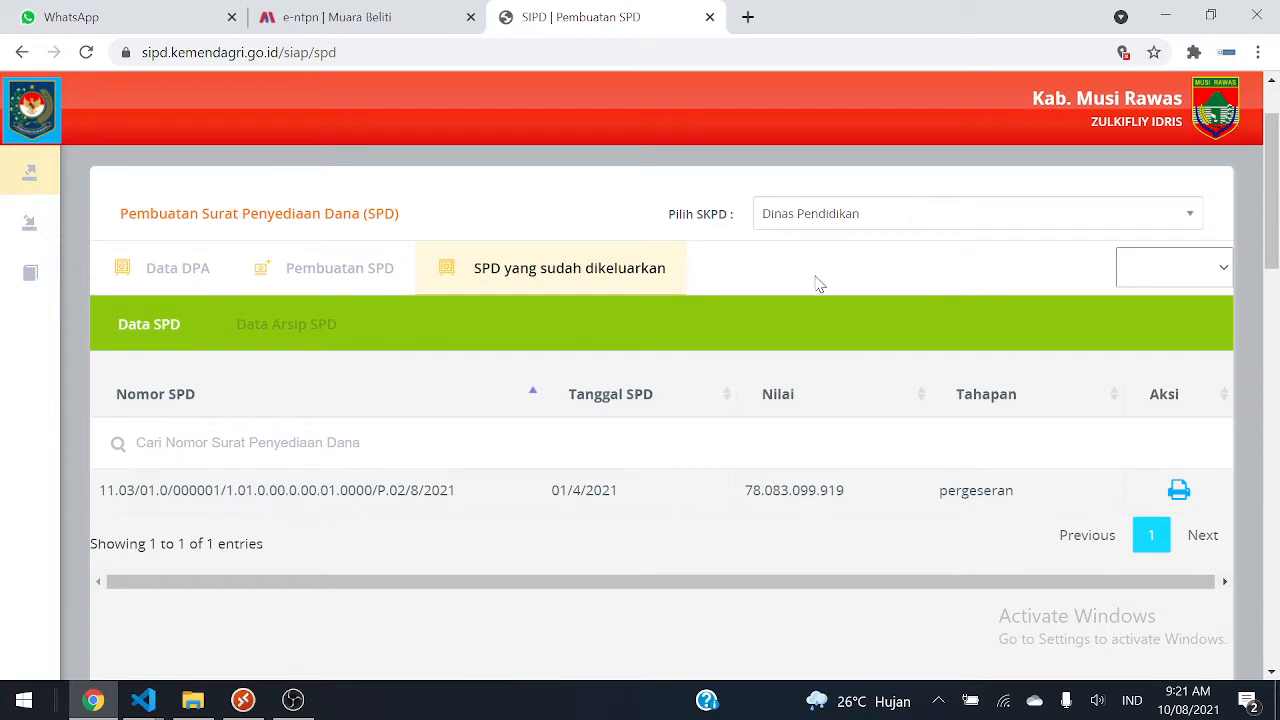
- Select activity 1.01.01.2.02 Administrasi Keuangan Perangkat Daerah with its sub-activities for a new SPD and open the SPD form
click(365, 278)
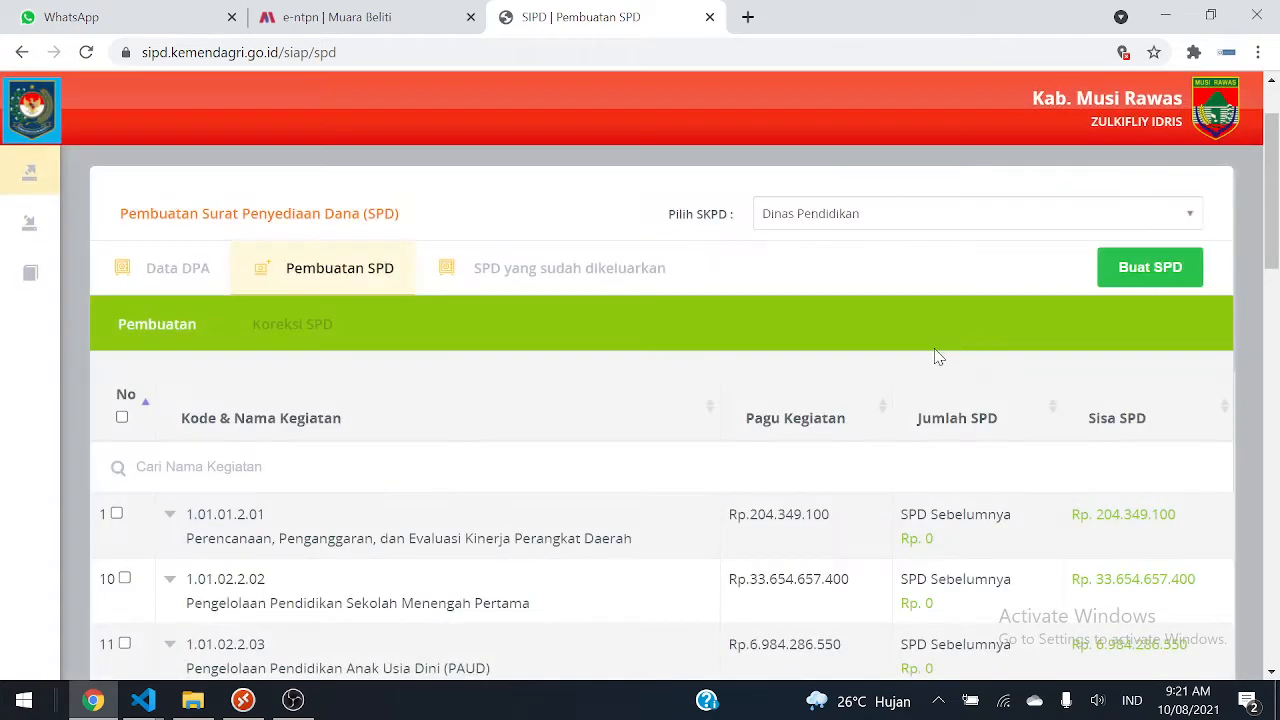
click(1148, 278)
click(670, 486)
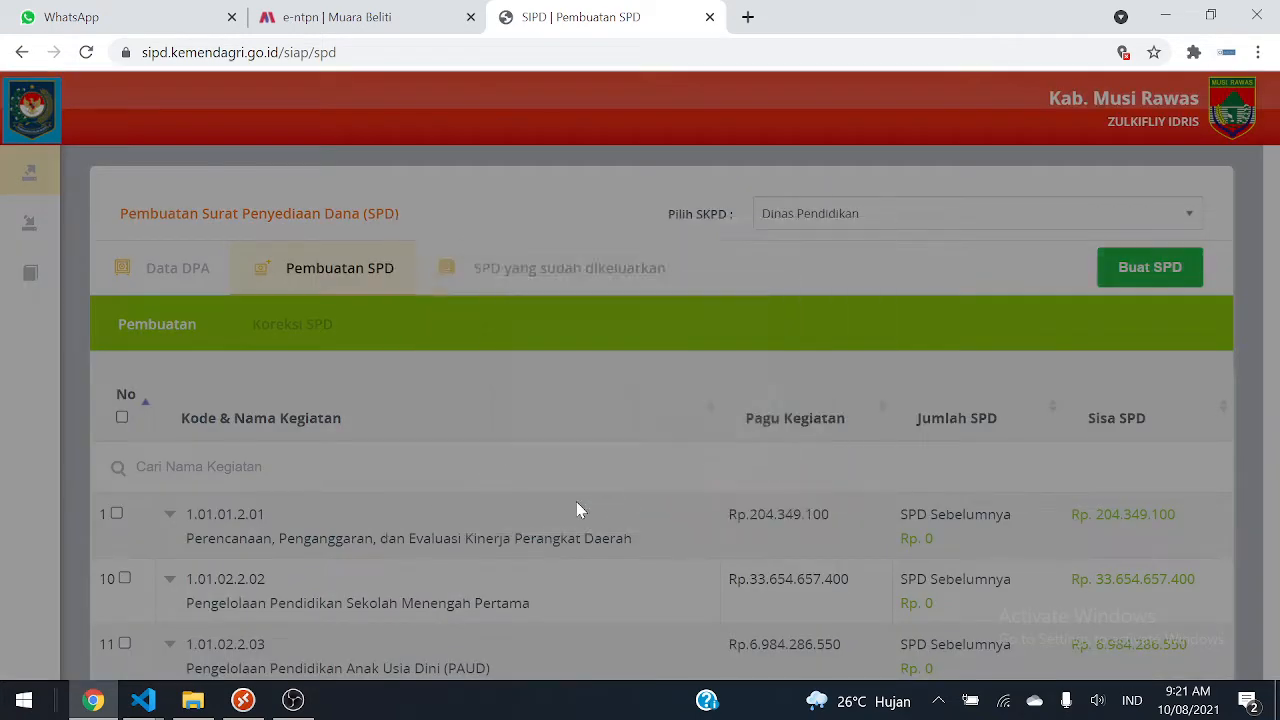
scroll(585, 500, down, 8)
click(433, 410)
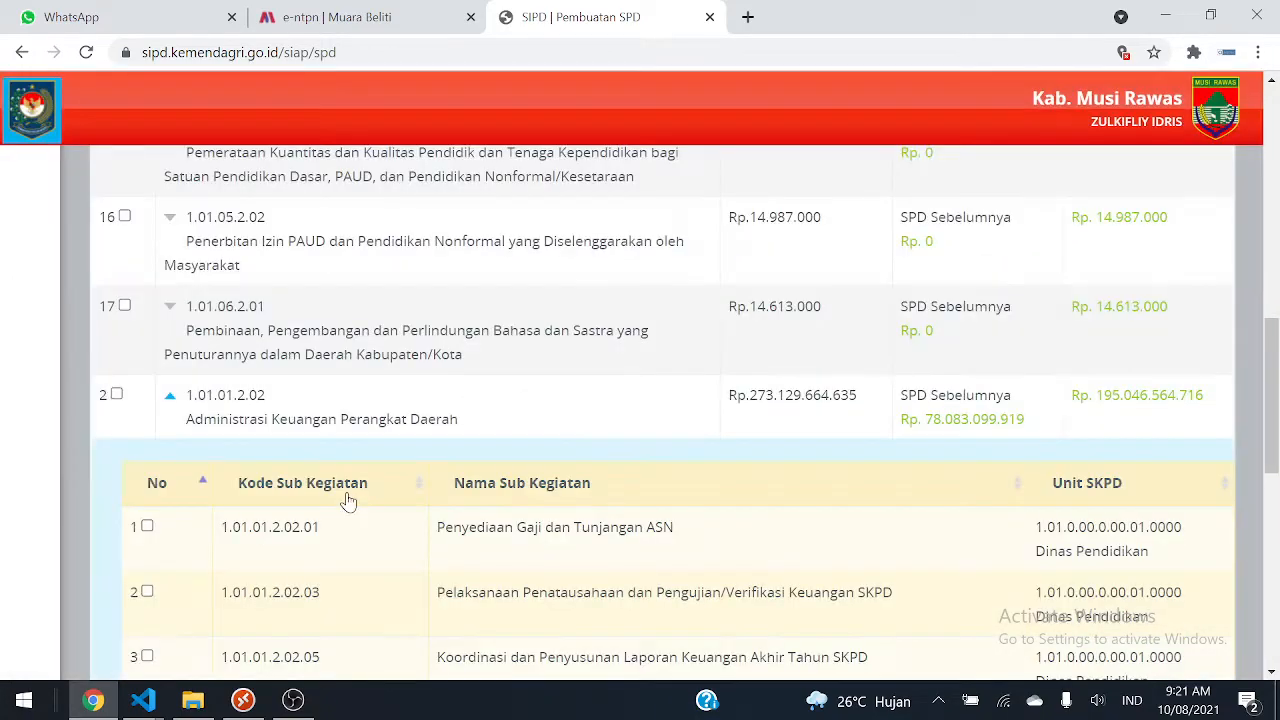
click(118, 396)
scroll(917, 463, up, 10)
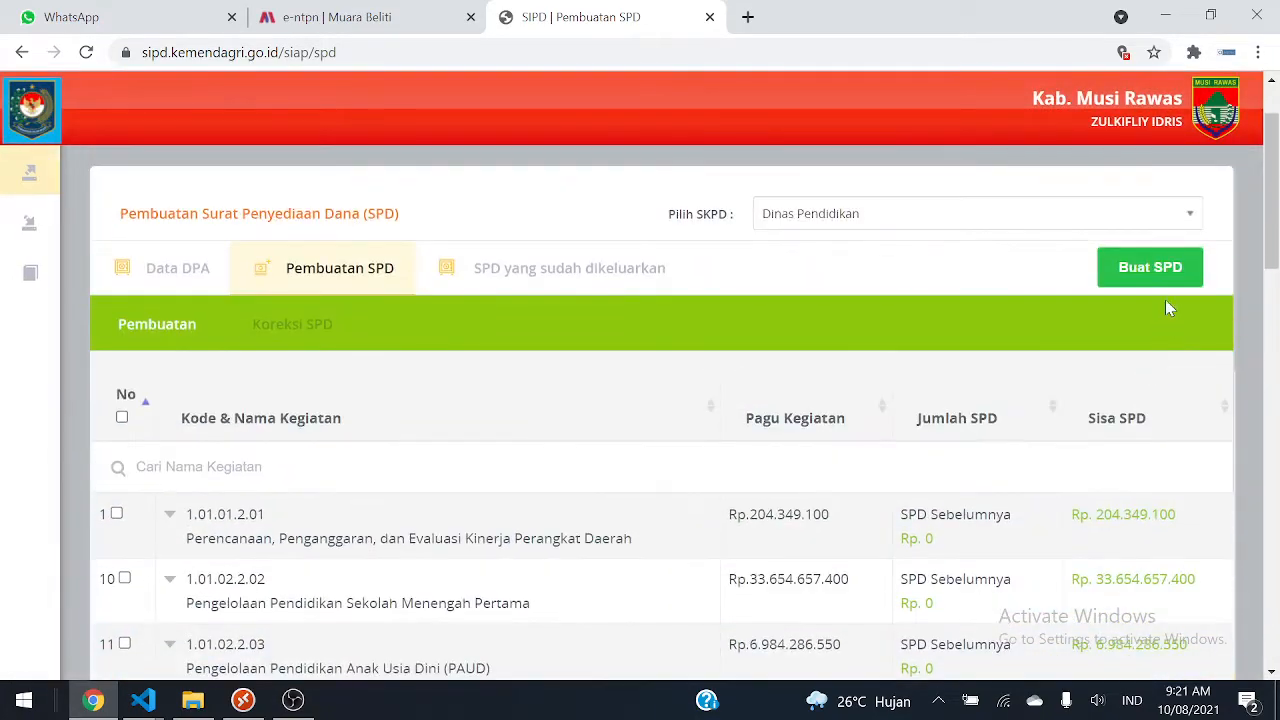
click(1170, 276)
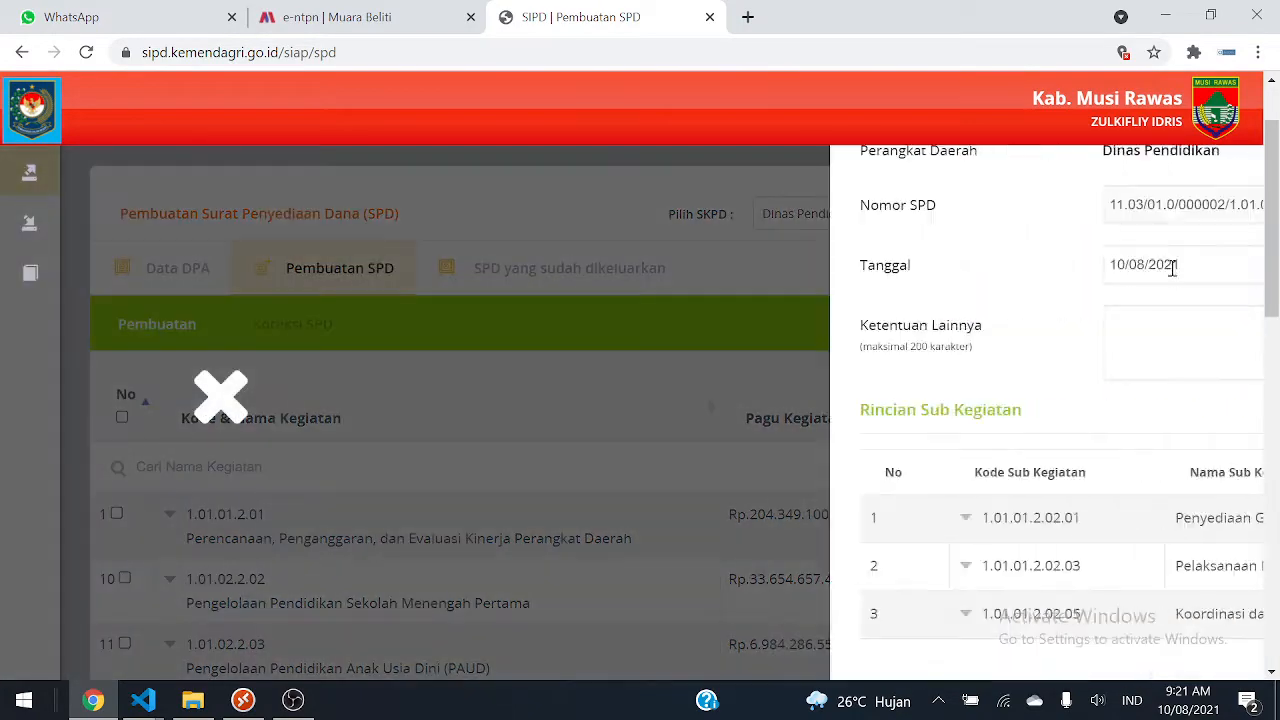
- Choose Triwulan II as the period in the SPD form, and close the form without saving
scroll(613, 465, down, 5)
scroll(613, 465, down, 5)
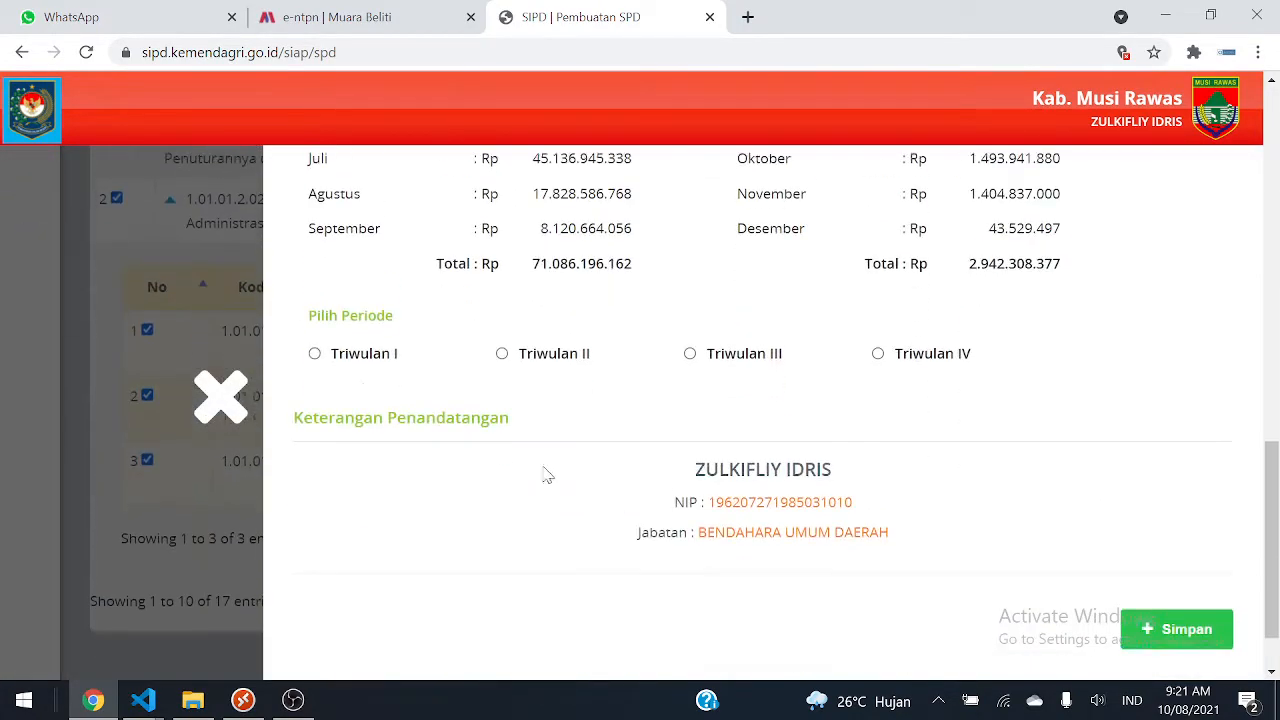
click(316, 352)
click(501, 350)
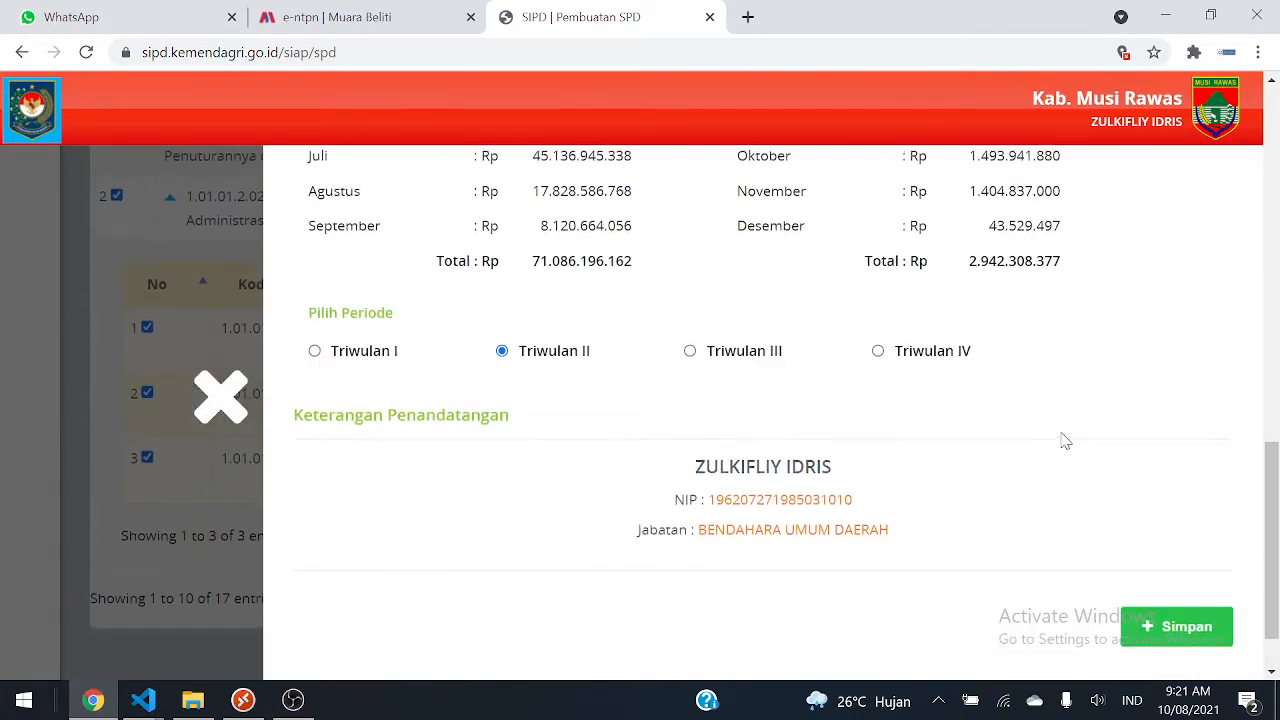
scroll(1063, 440, up, 10)
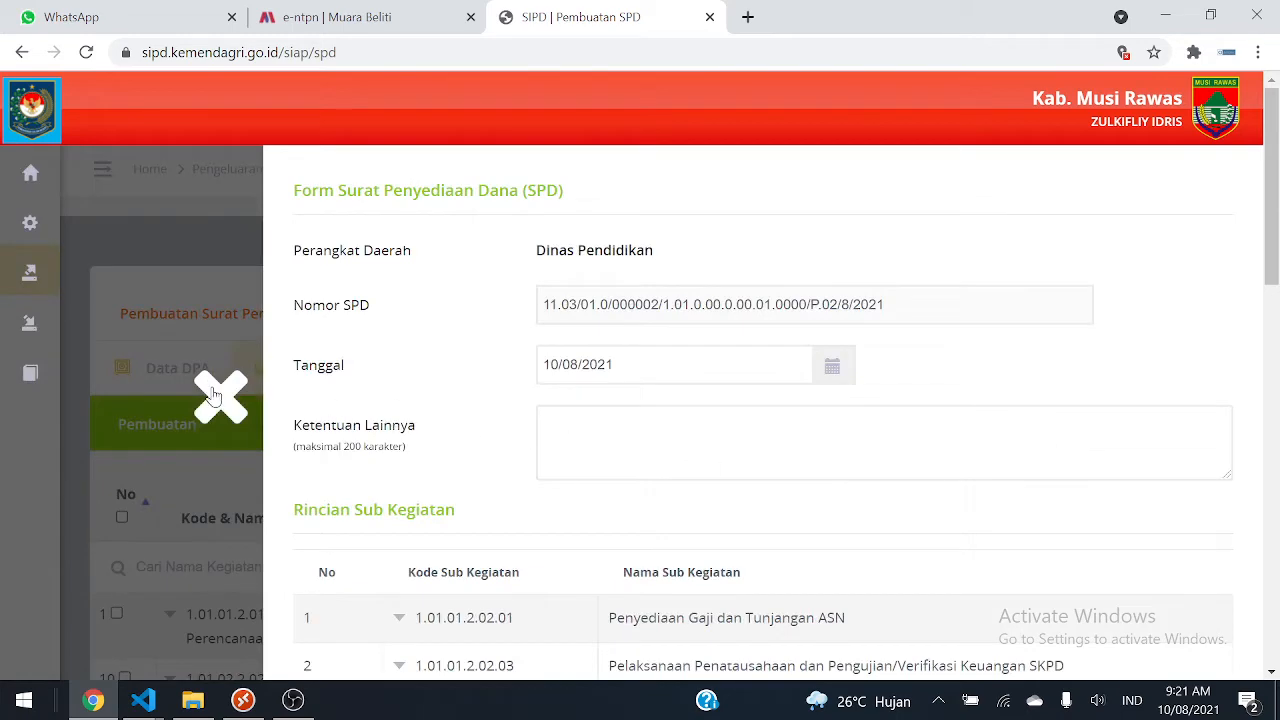
click(212, 393)
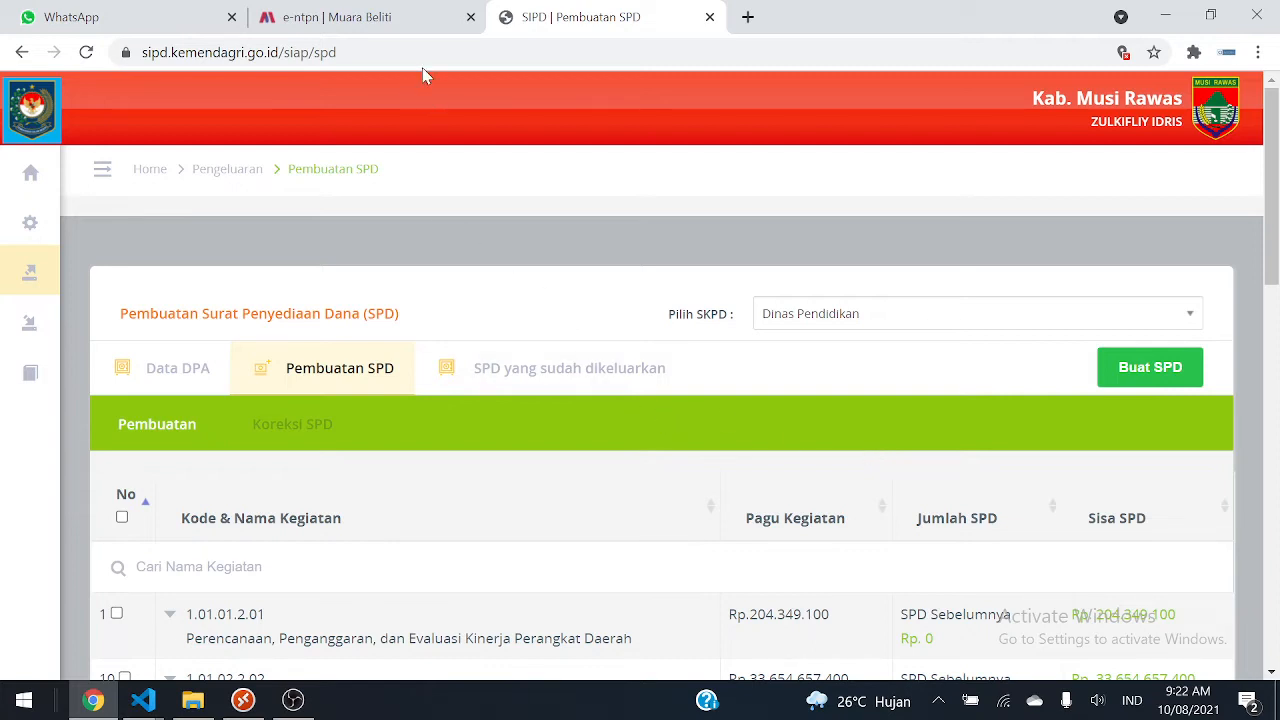
- Review the issued SPD list for Dinas Pendidikan in SIPD
click(406, 14)
click(579, 24)
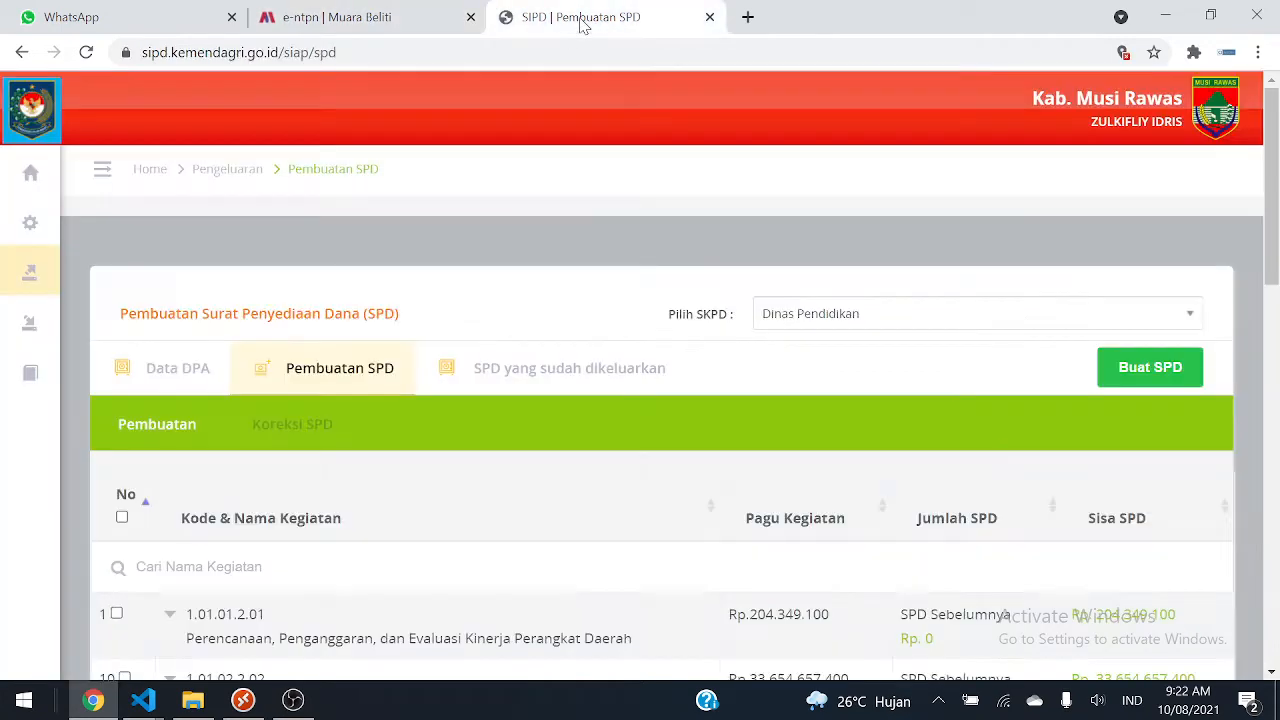
click(572, 385)
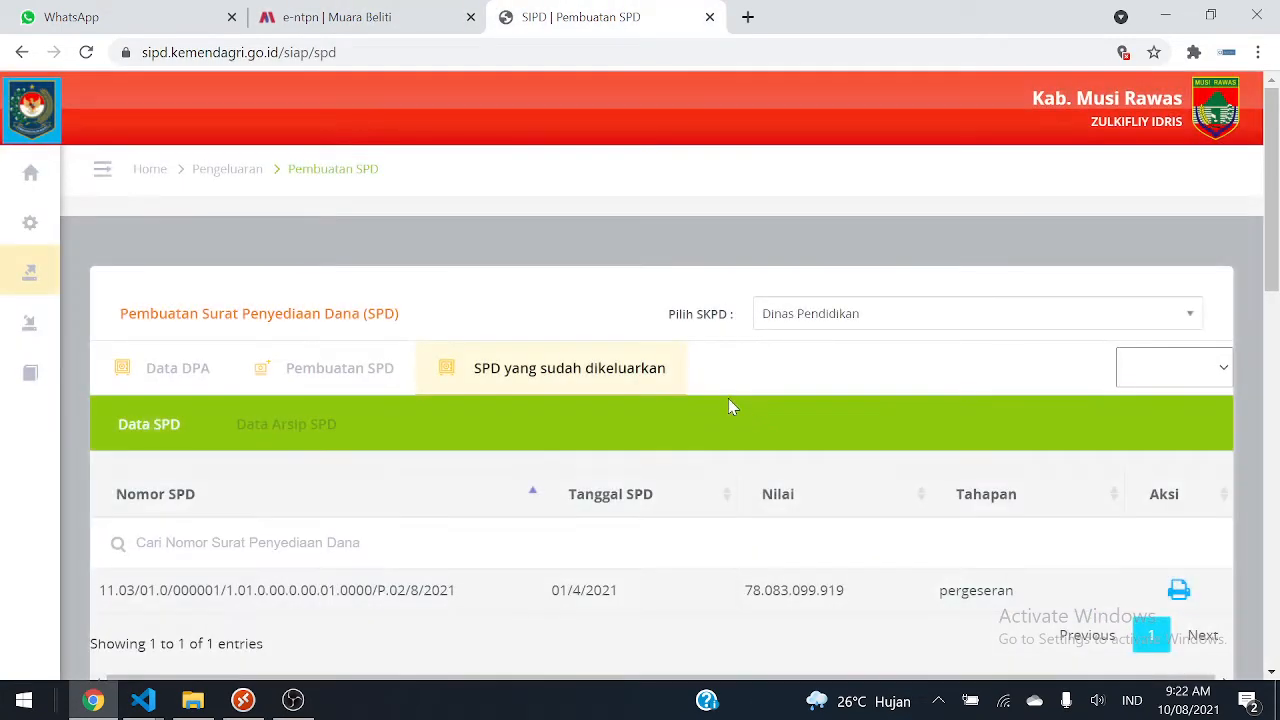
scroll(740, 410, down, 2)
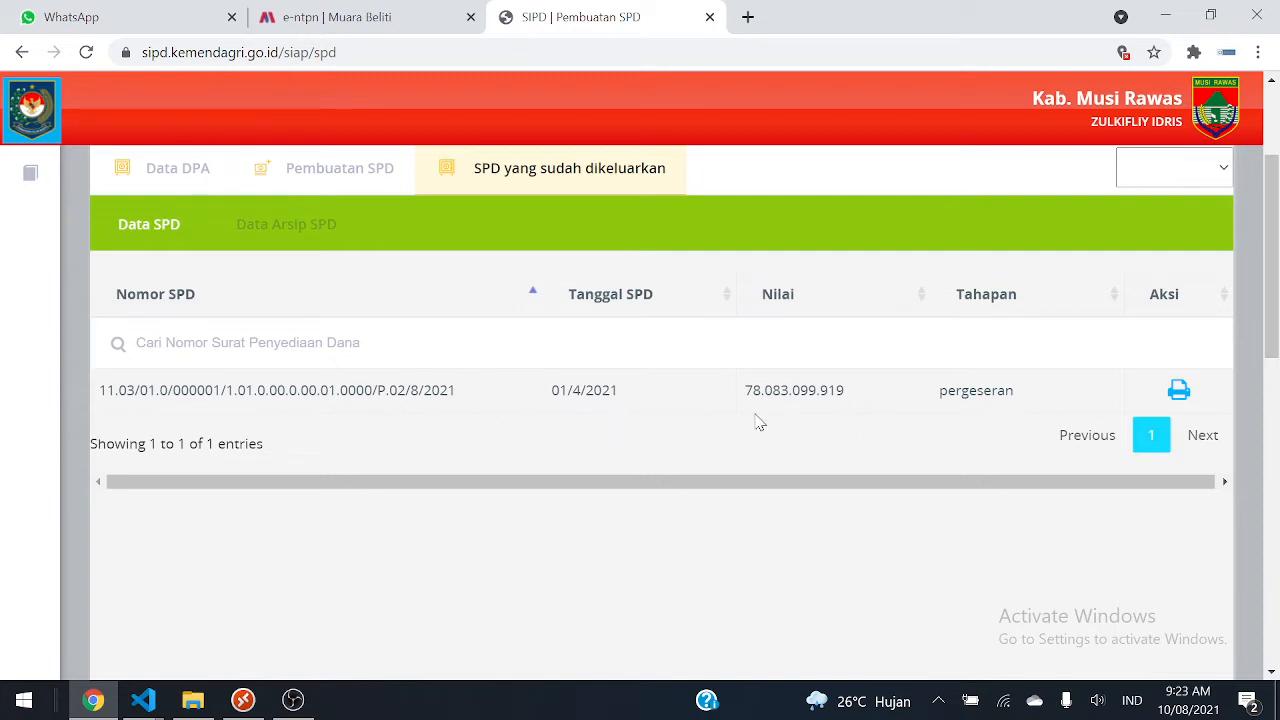
- Switch to the e-ntpn portal, log in to Sipenat with the filled-in credentials and select Dinas Pendidikan as the organisation
click(424, 17)
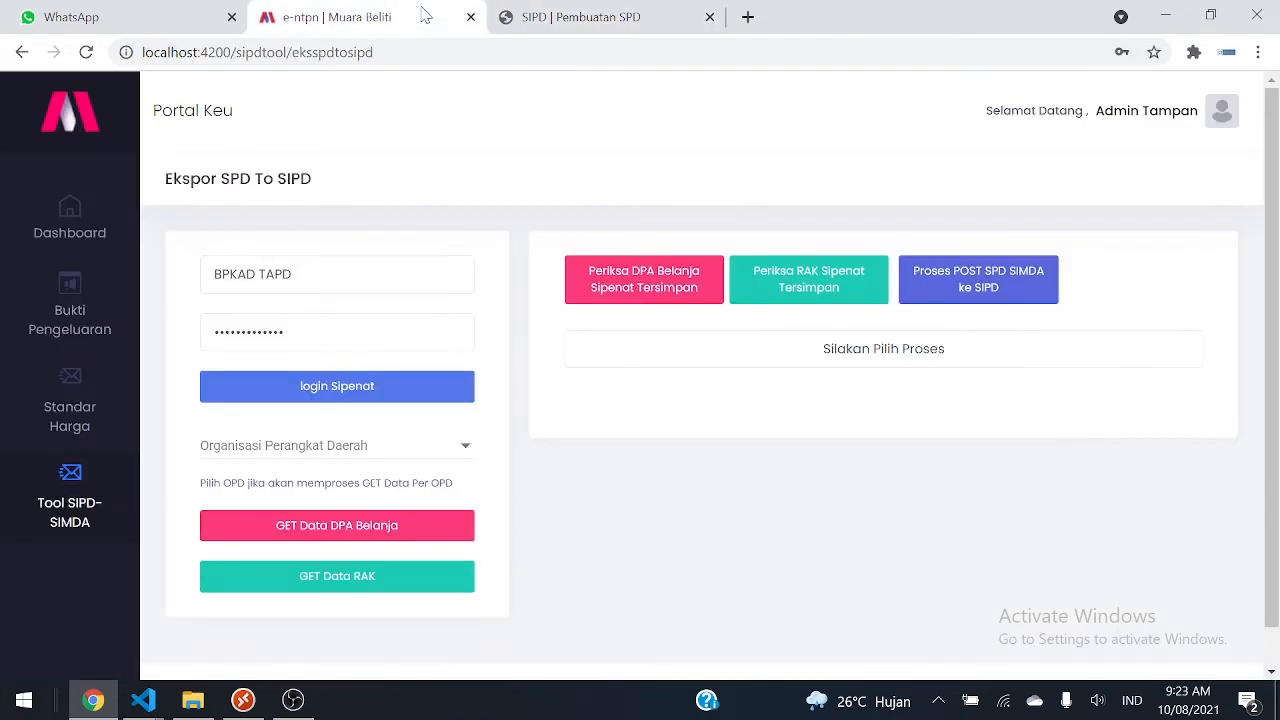
click(368, 400)
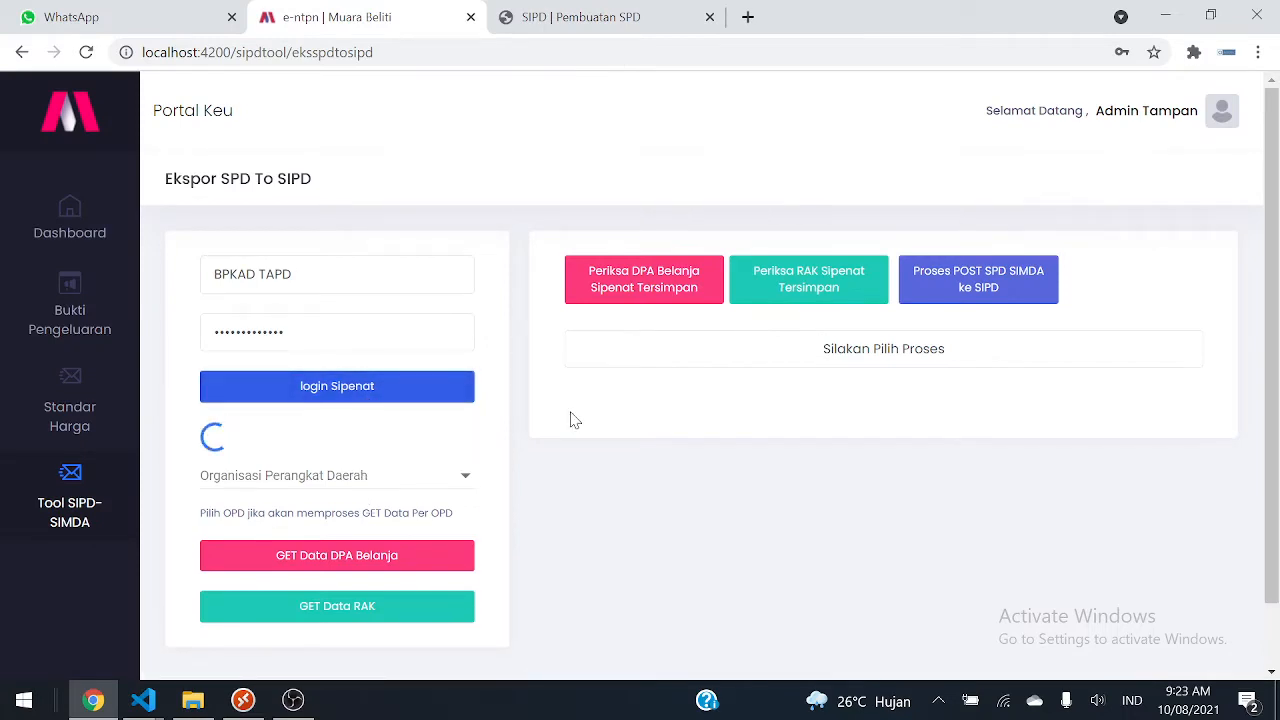
scroll(477, 494, down, 1)
click(428, 420)
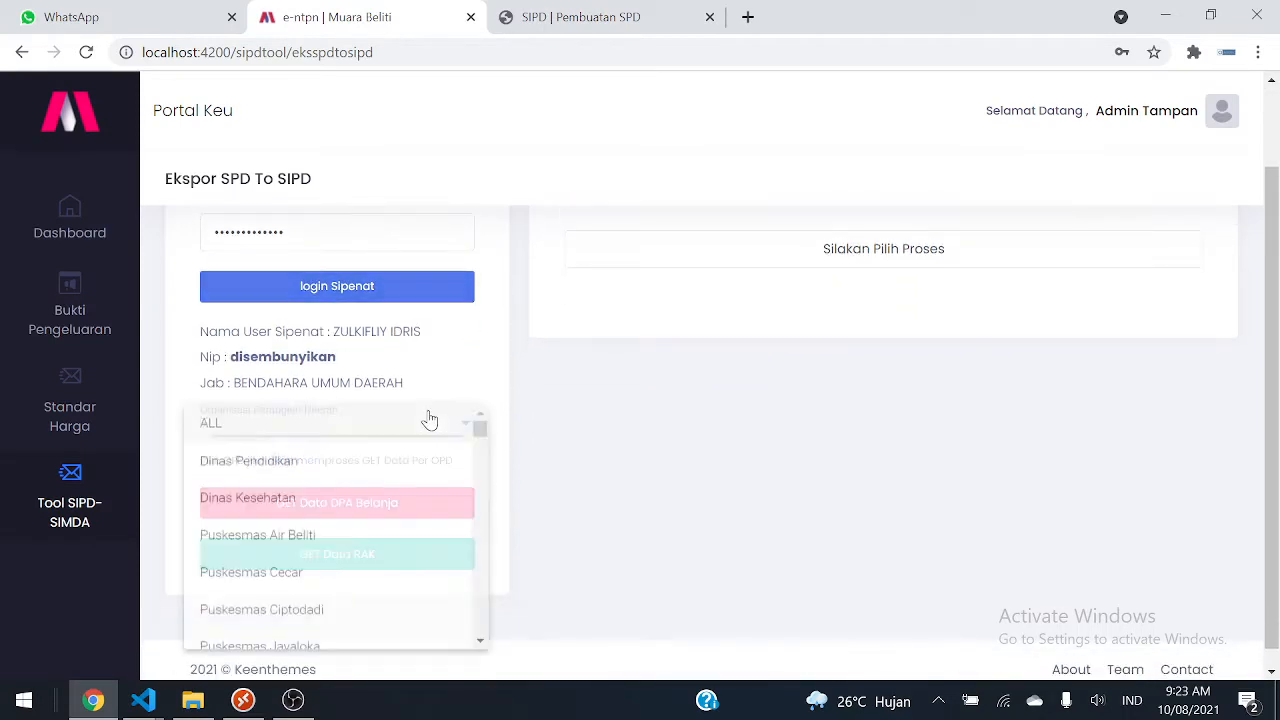
click(414, 462)
scroll(760, 490, up, 1)
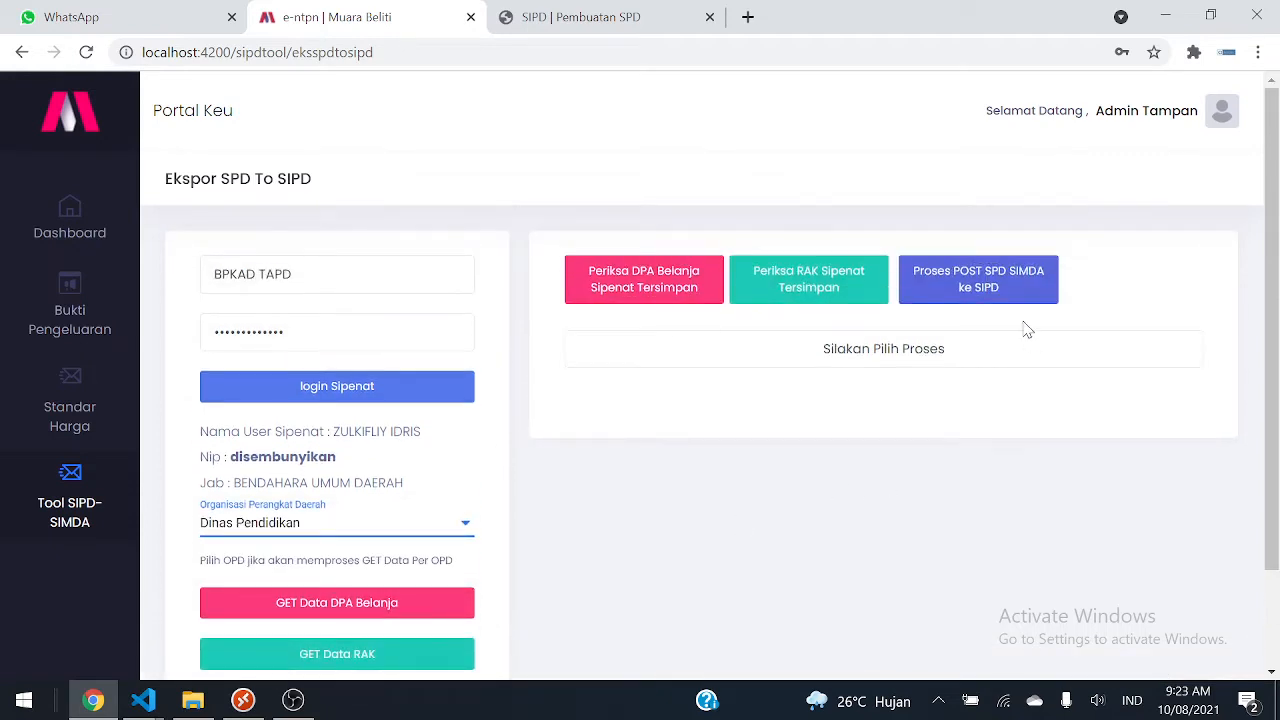
- Set up the SPD SIMDA to SIPD posting process with SPD 090/DIKNAS/I/2021 and period Triwulan 1
click(1000, 287)
click(902, 398)
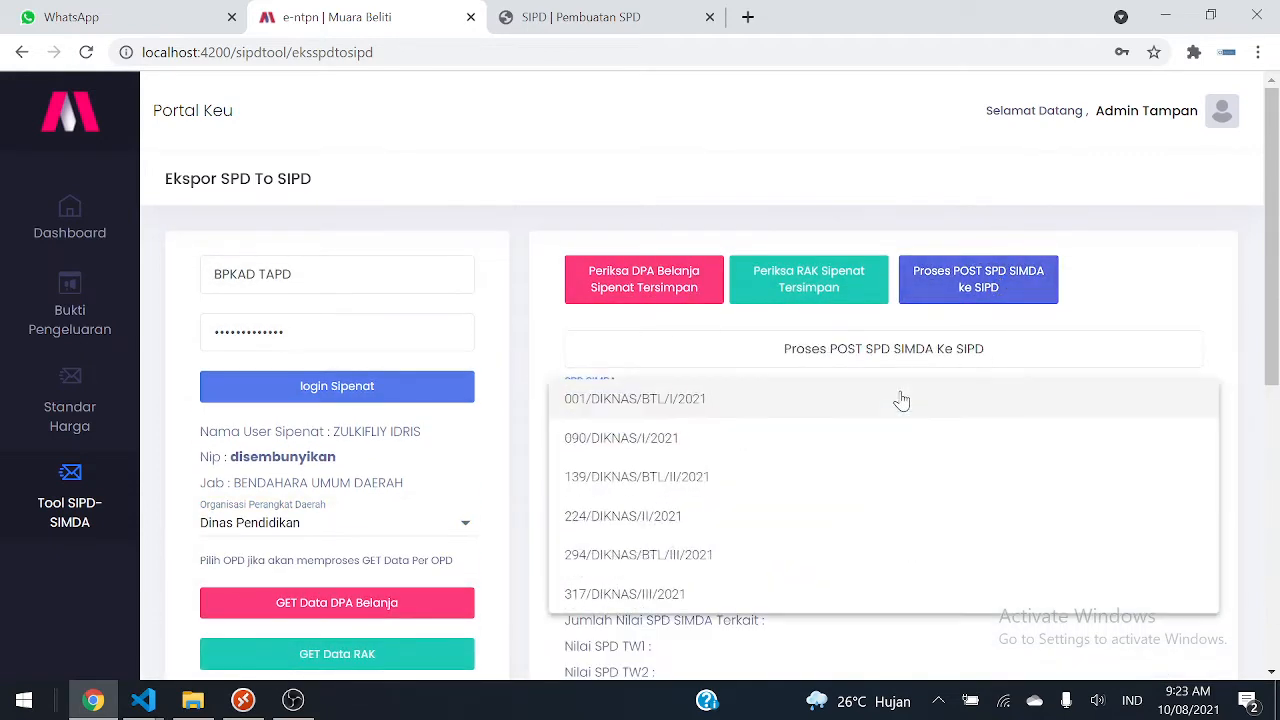
click(715, 448)
scroll(908, 466, down, 1)
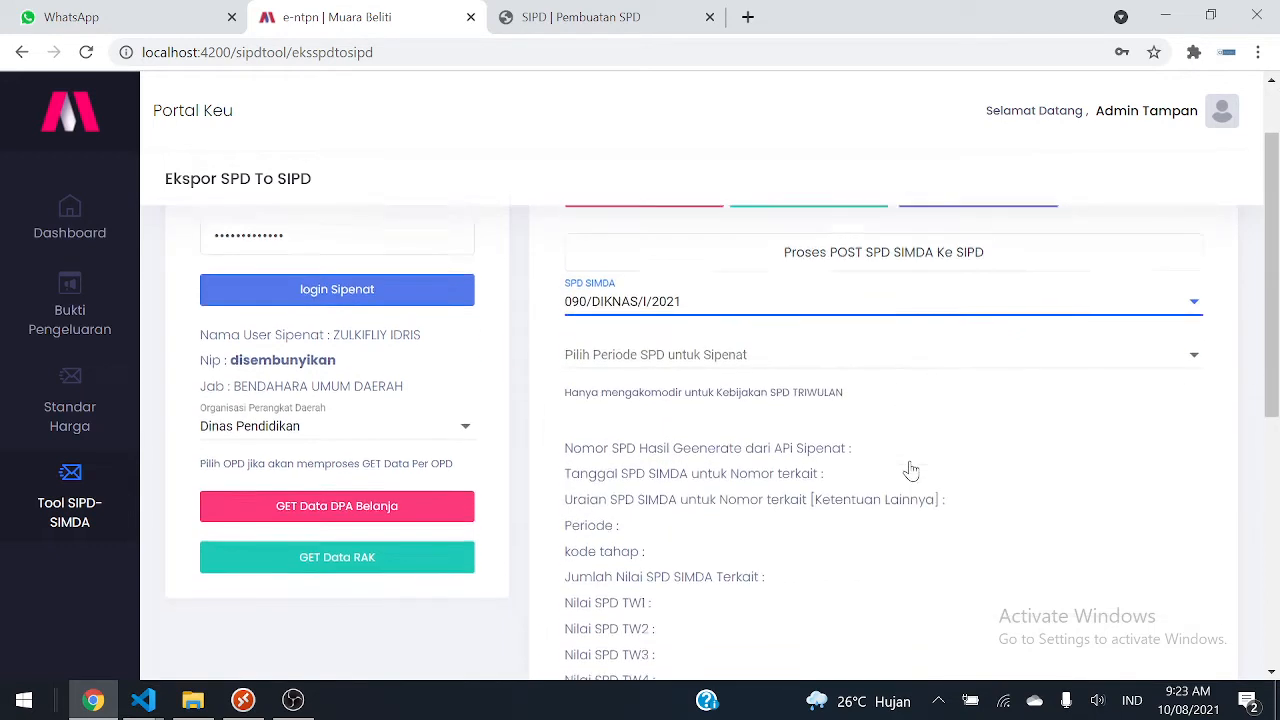
click(891, 369)
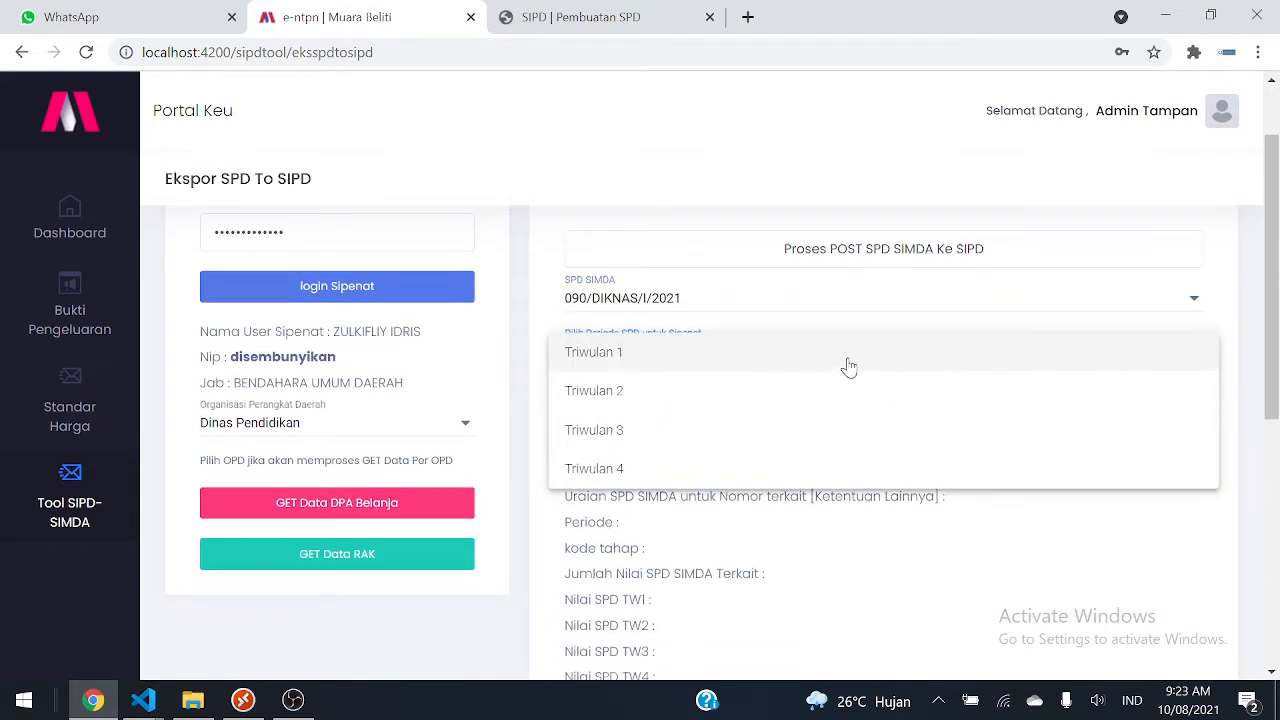
click(657, 355)
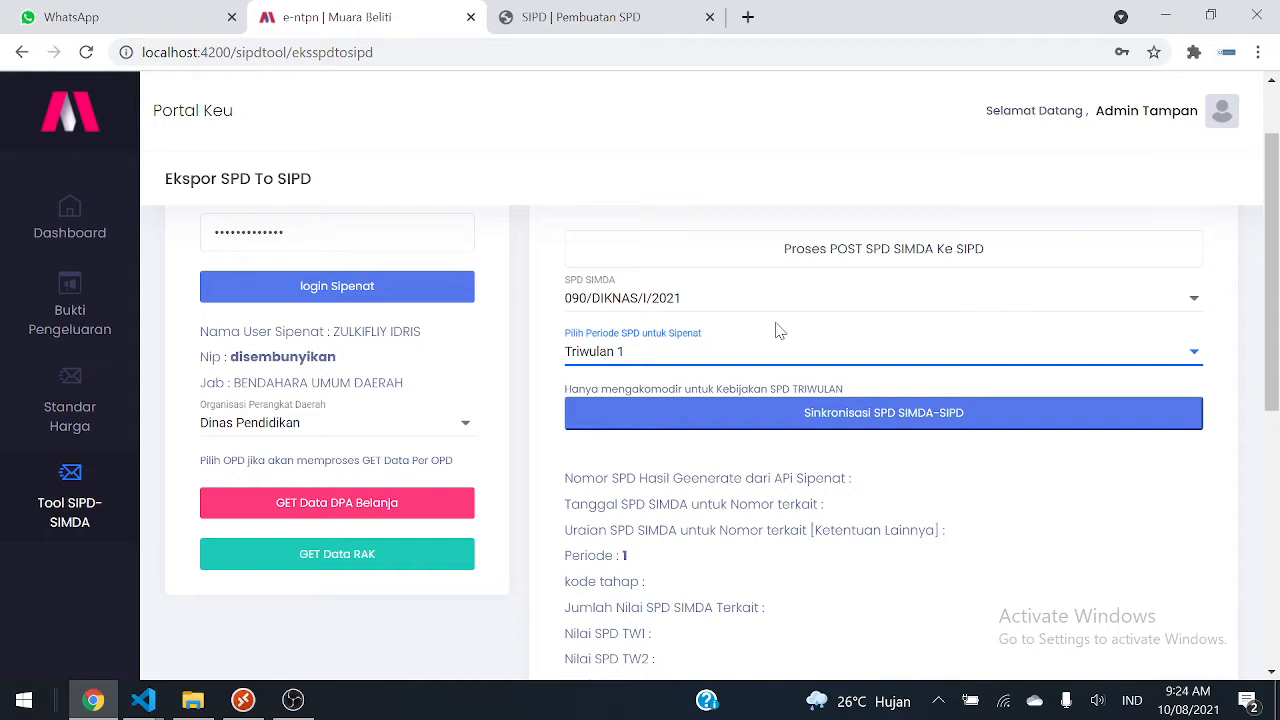
- Compare the SPD creation and issued SPD lists in SIPD with the posting setup in the e-ntpn portal
click(639, 17)
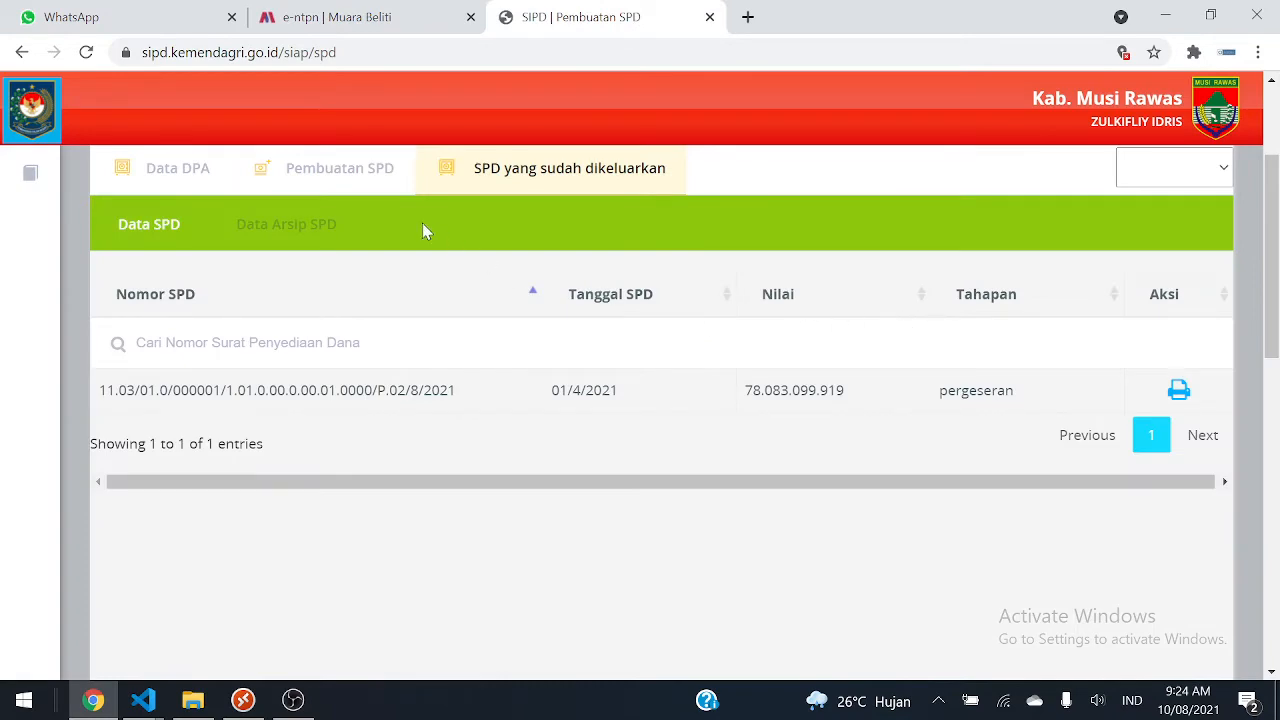
click(352, 182)
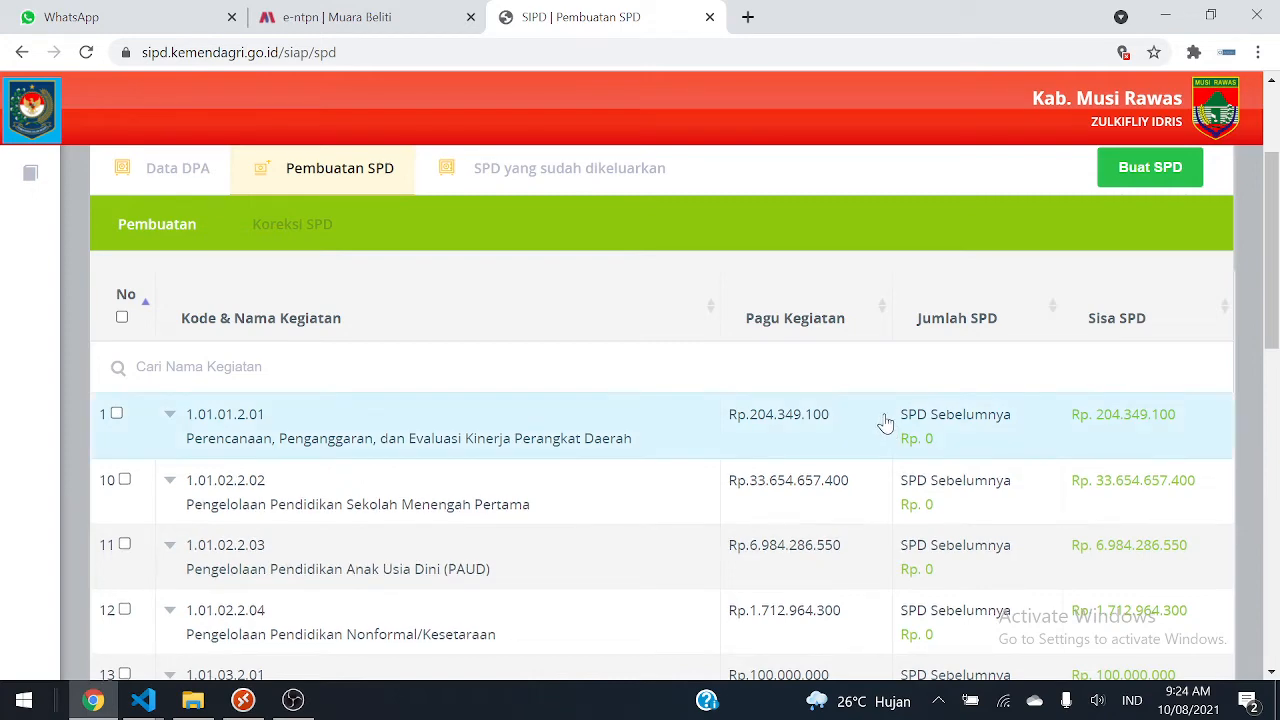
click(607, 175)
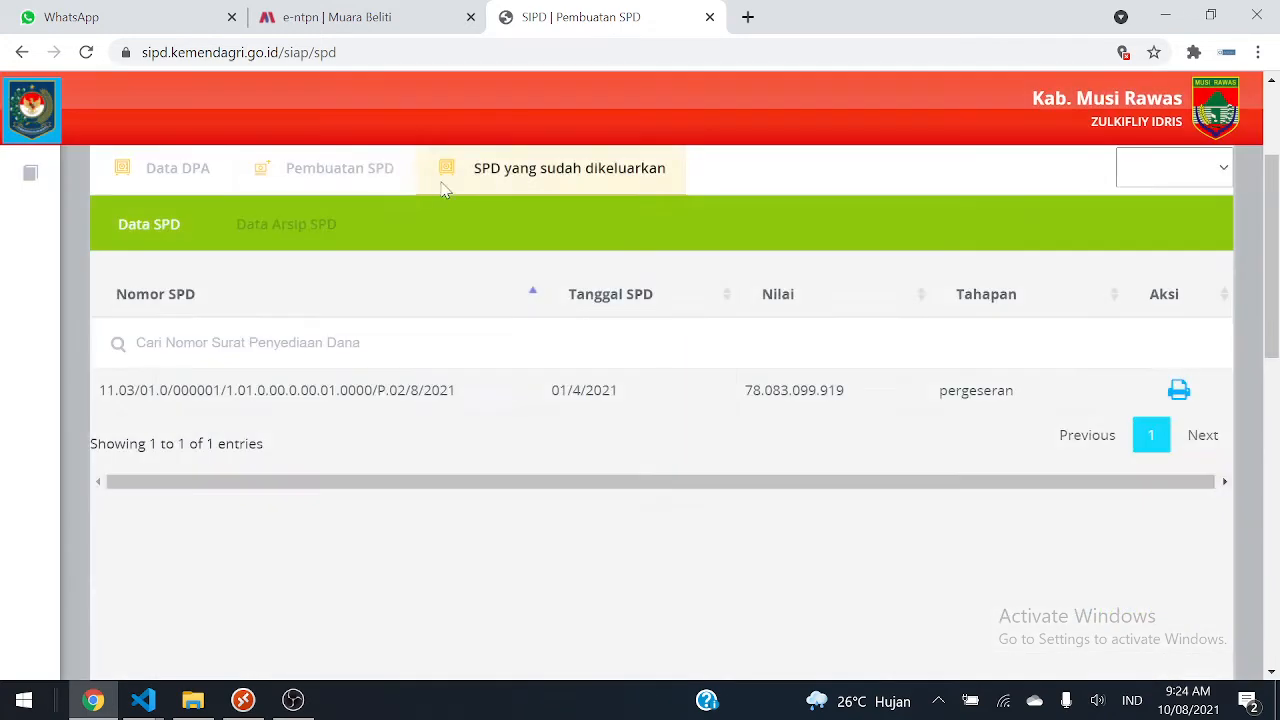
click(372, 173)
click(400, 28)
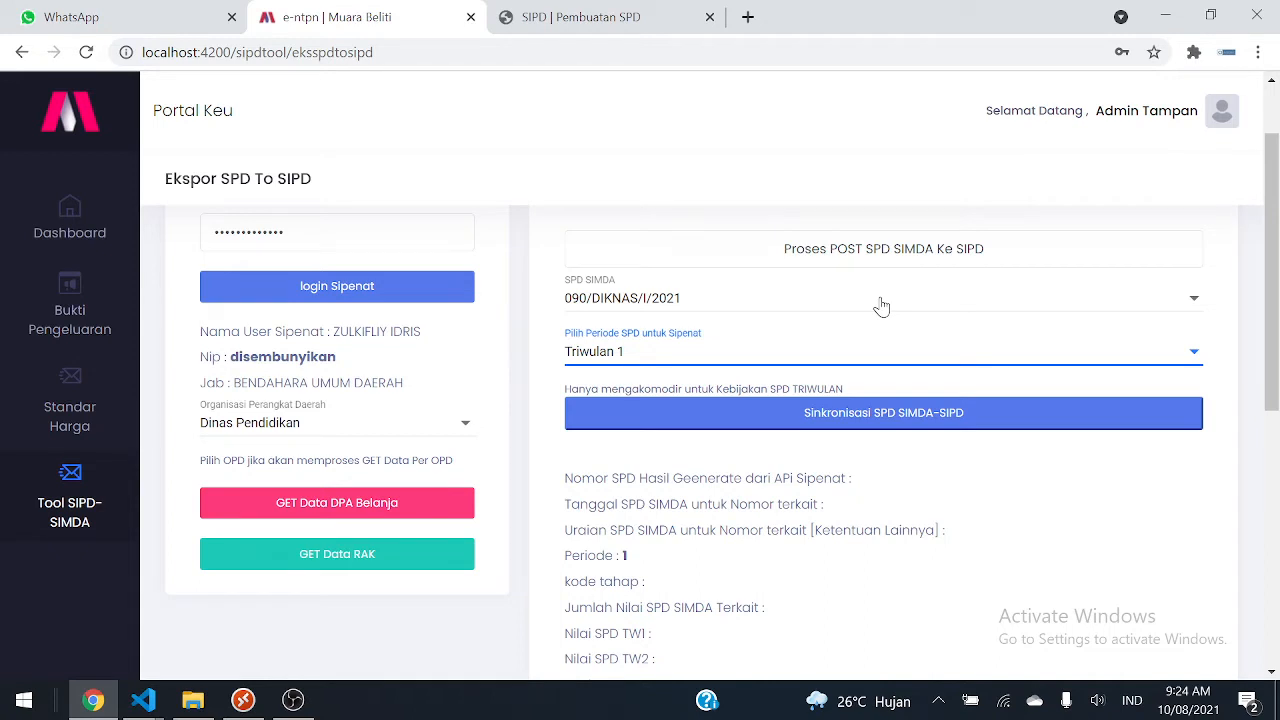
click(608, 17)
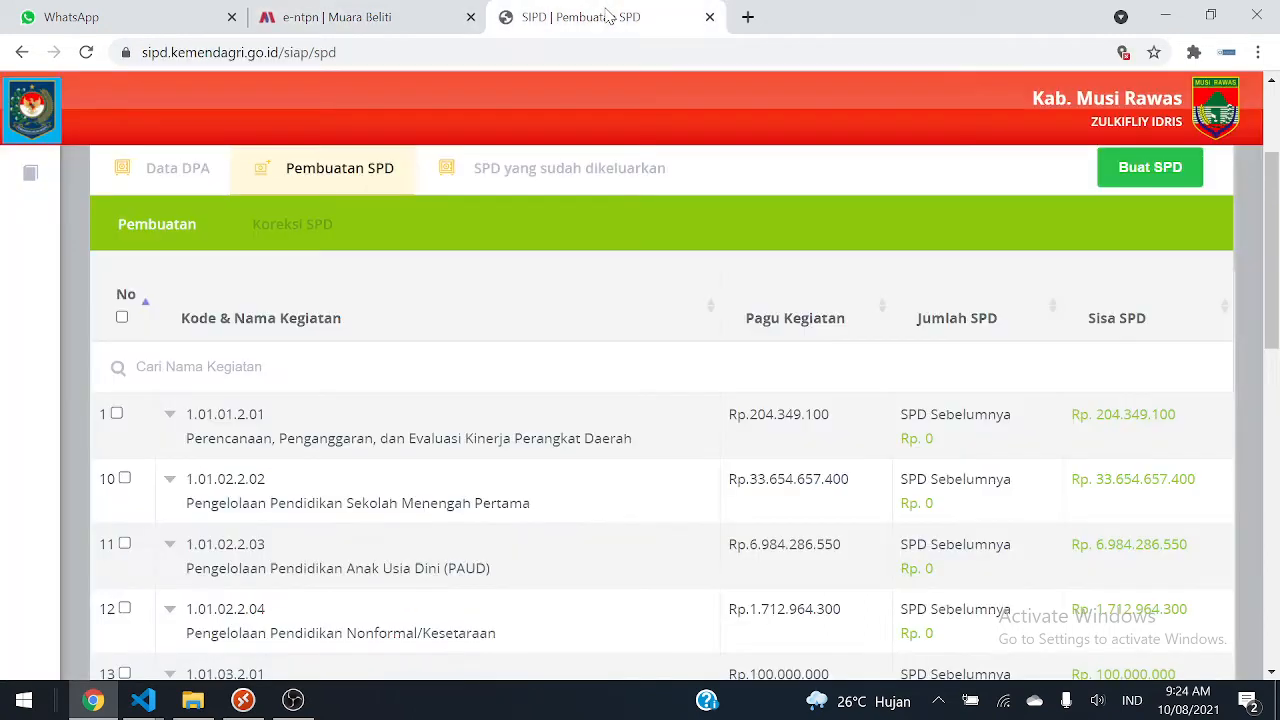
click(403, 18)
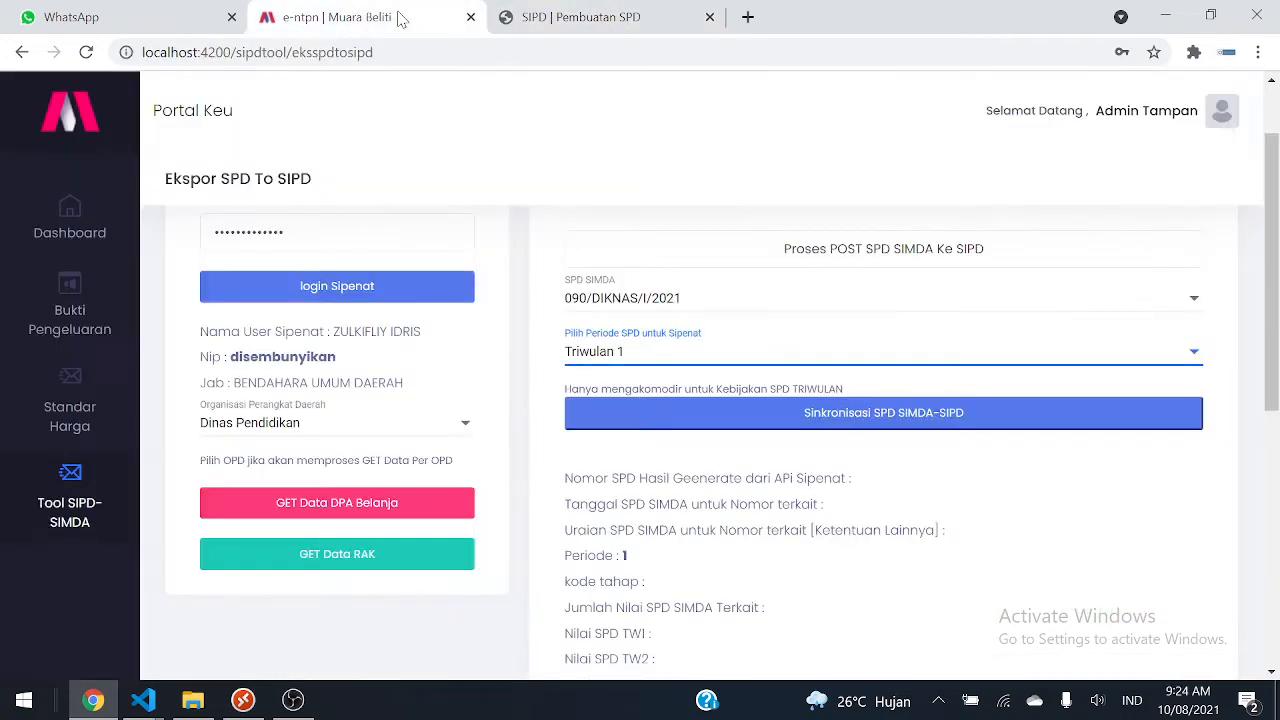
- Look through the available SPD SIMDA options without changing the selection, and examine the synchronisation detail fields
click(934, 311)
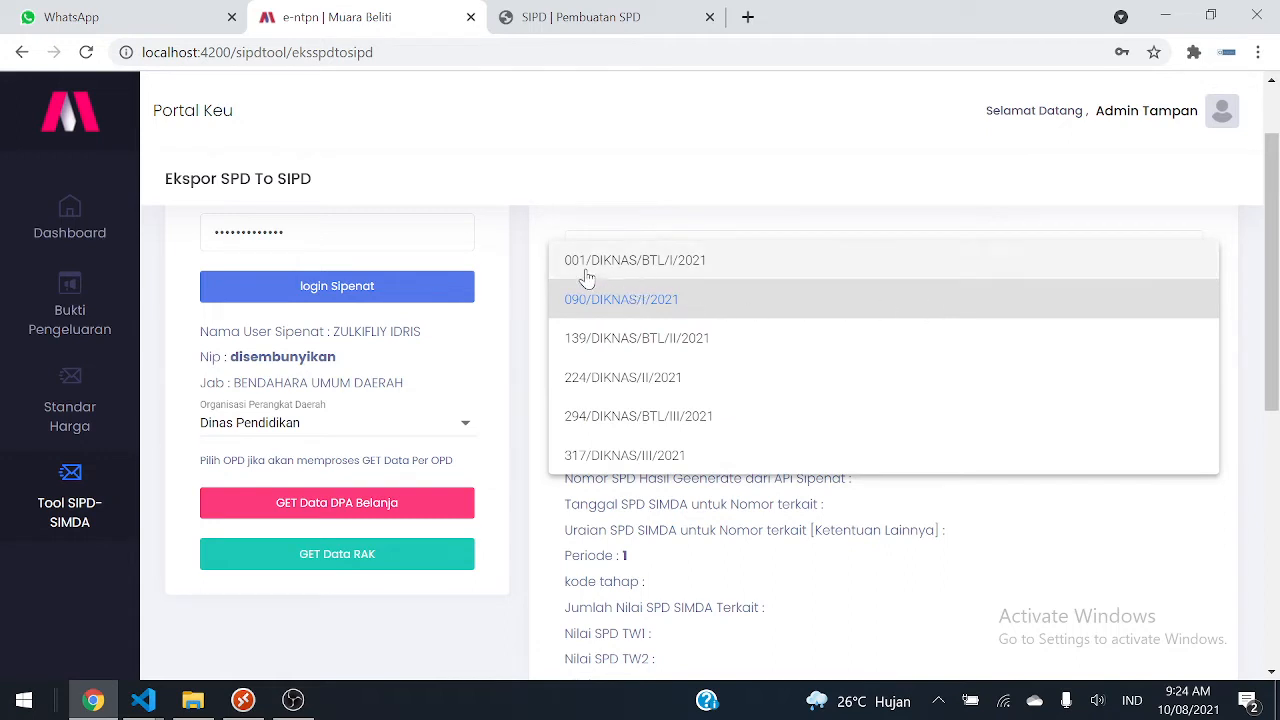
click(514, 263)
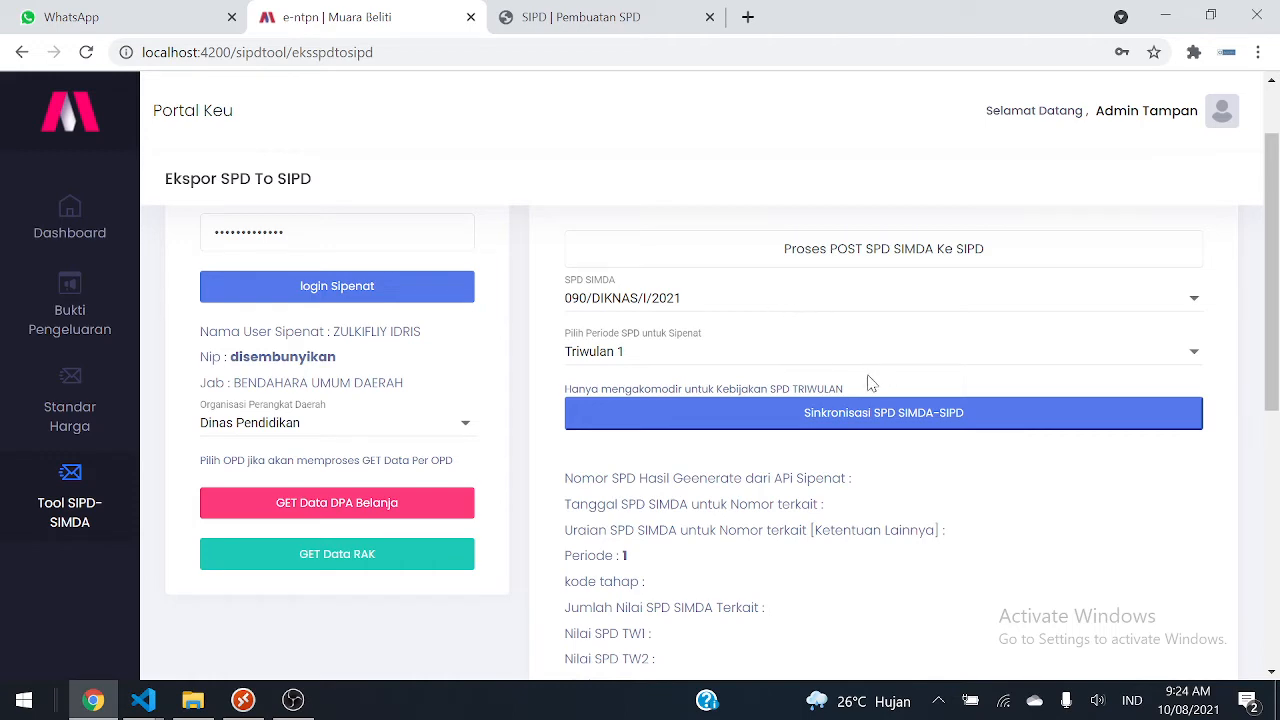
scroll(894, 470, down, 2)
scroll(880, 400, up, 1)
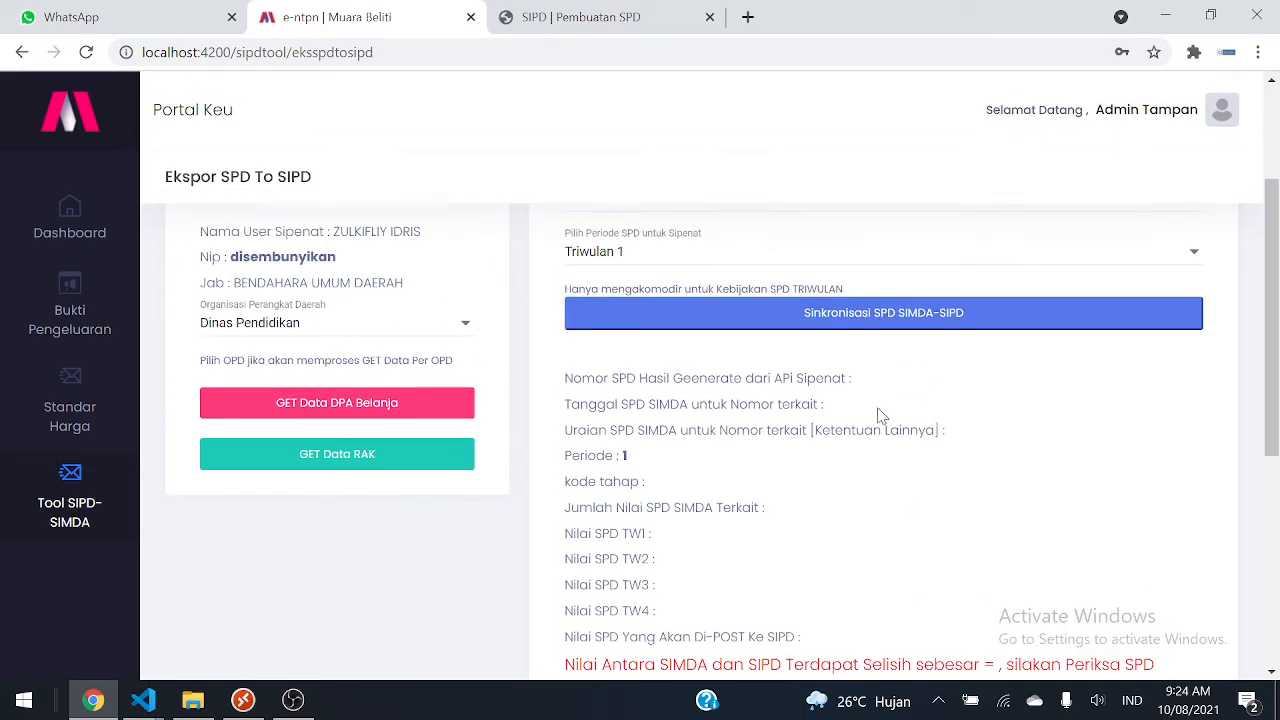
- Run the SPD SIMDA-SIPD synchronisation for 090/DIKNAS/I/2021 and Triwulan 1, repeating it until all detail fields are filled
click(860, 316)
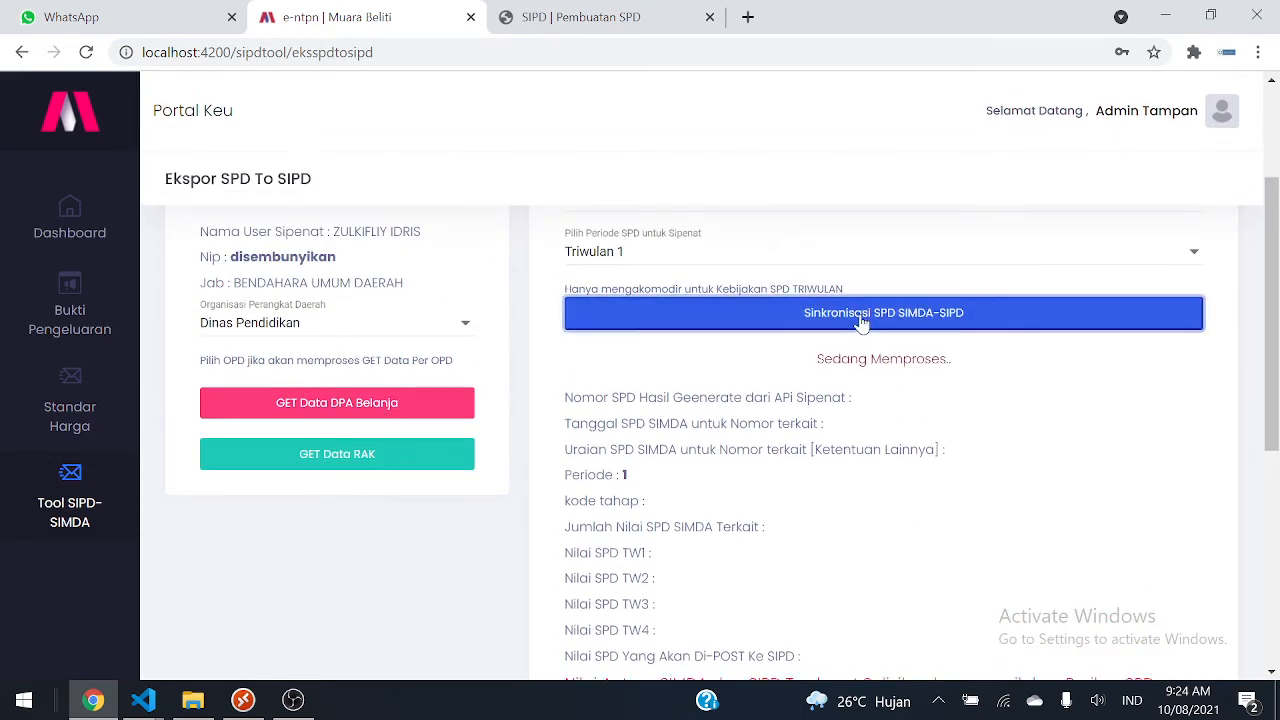
click(951, 330)
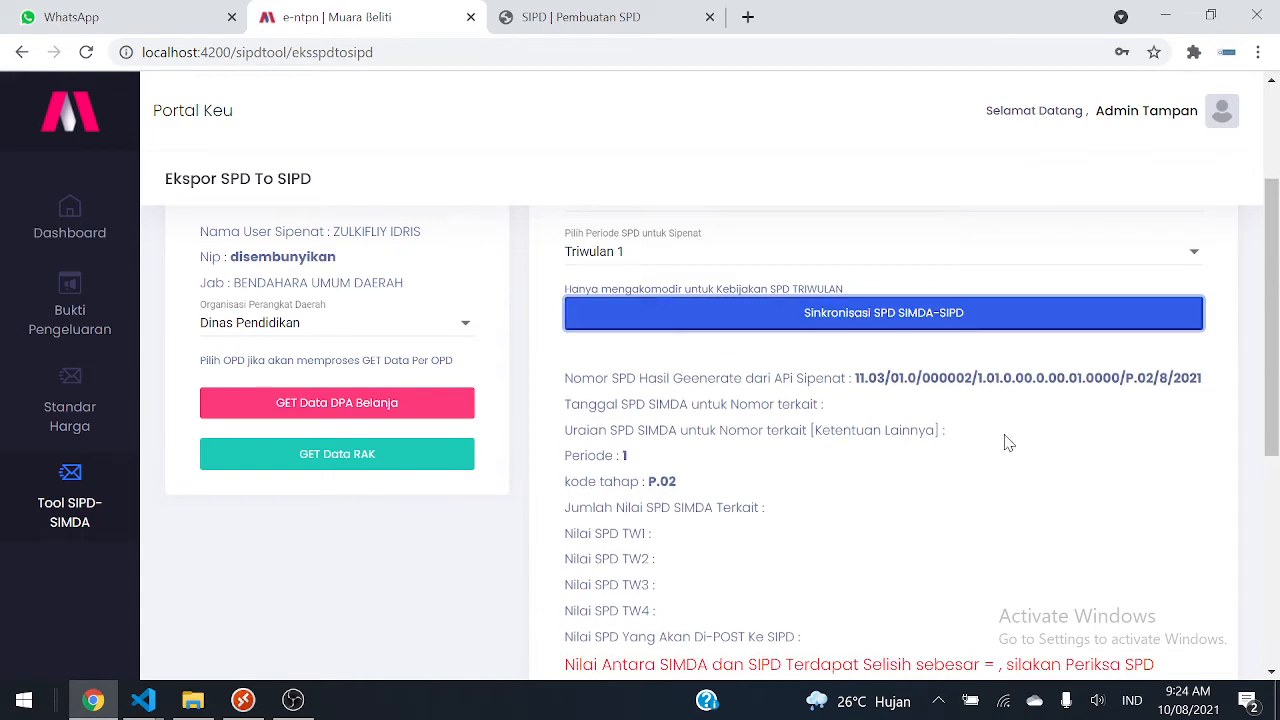
scroll(984, 450, up, 2)
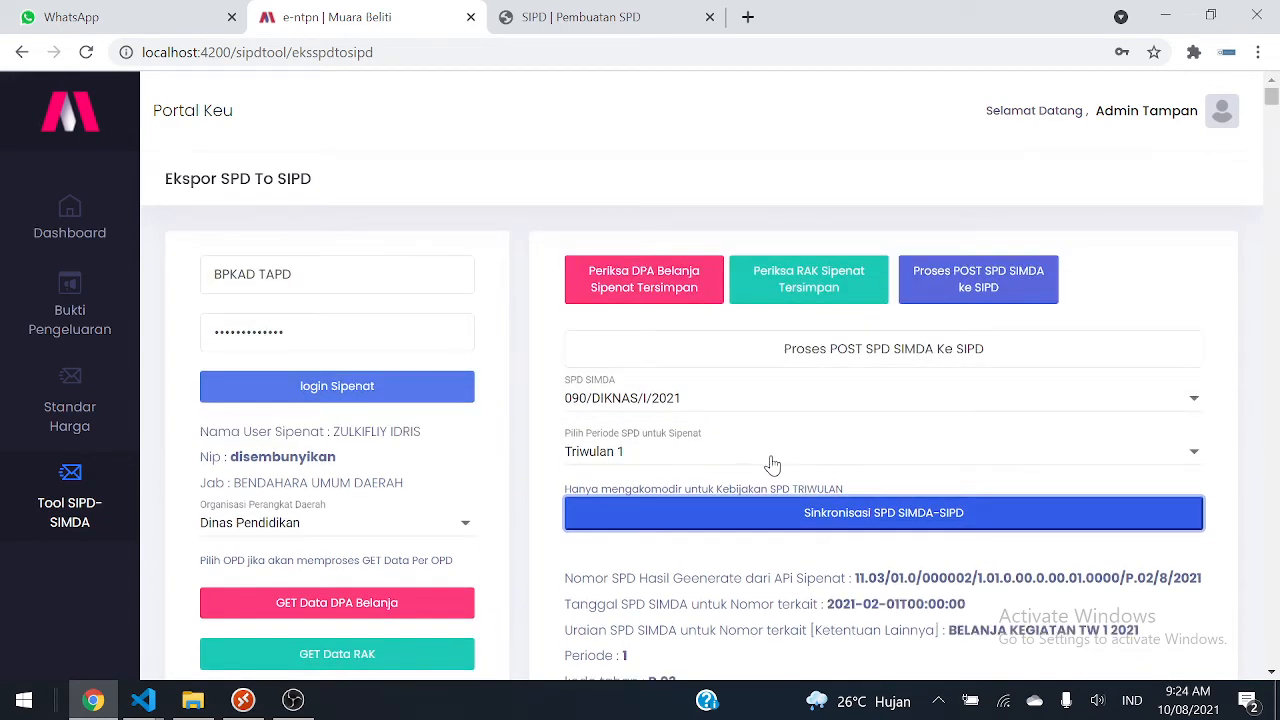
scroll(935, 458, down, 3)
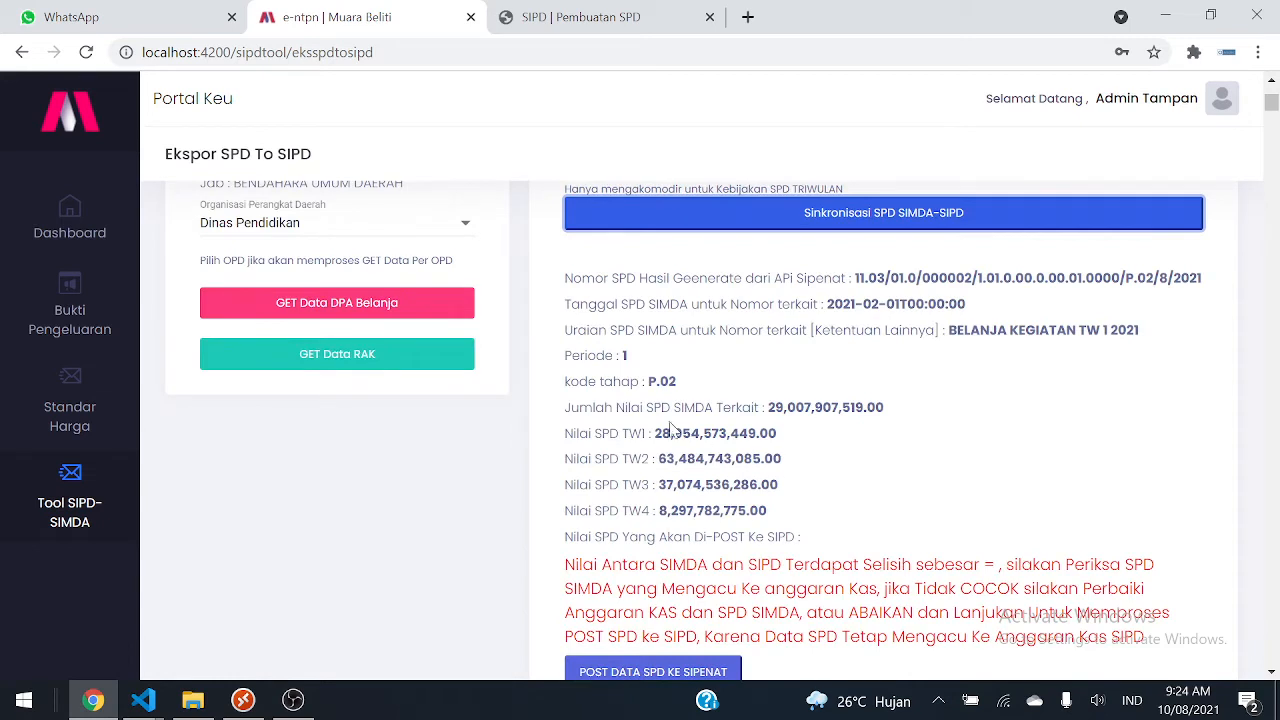
drag(860, 284, 1163, 288)
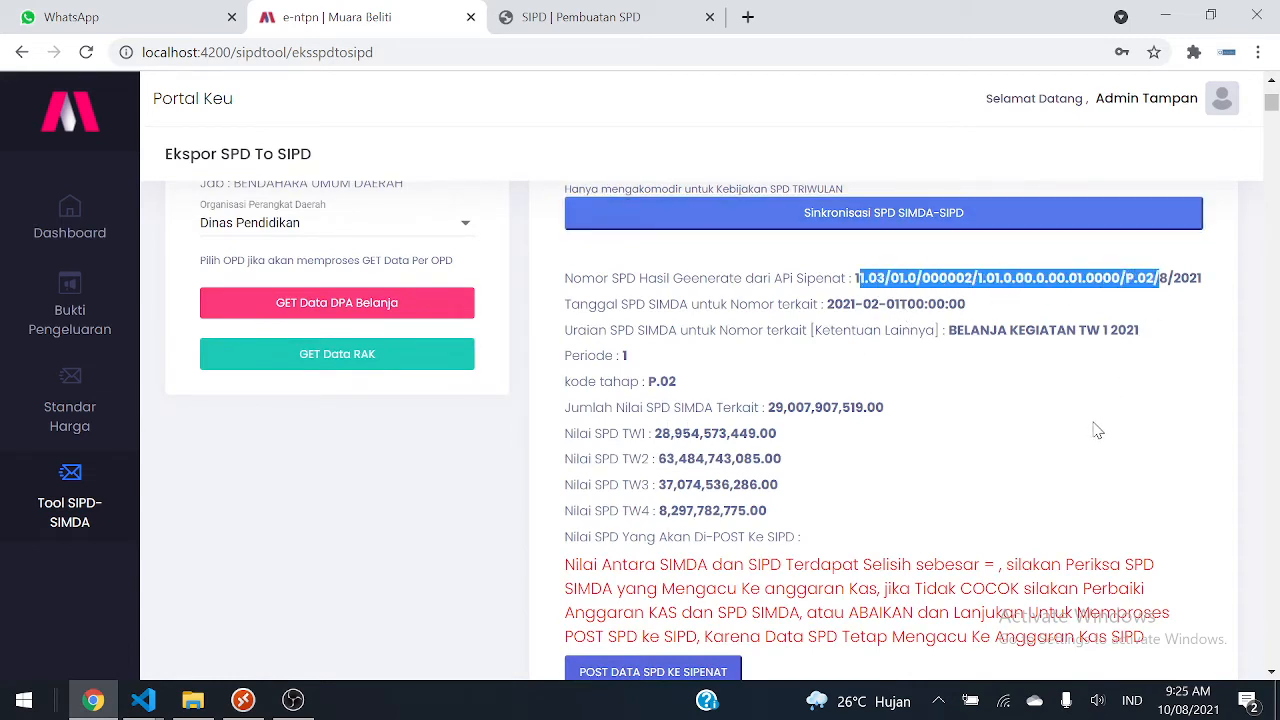
click(993, 227)
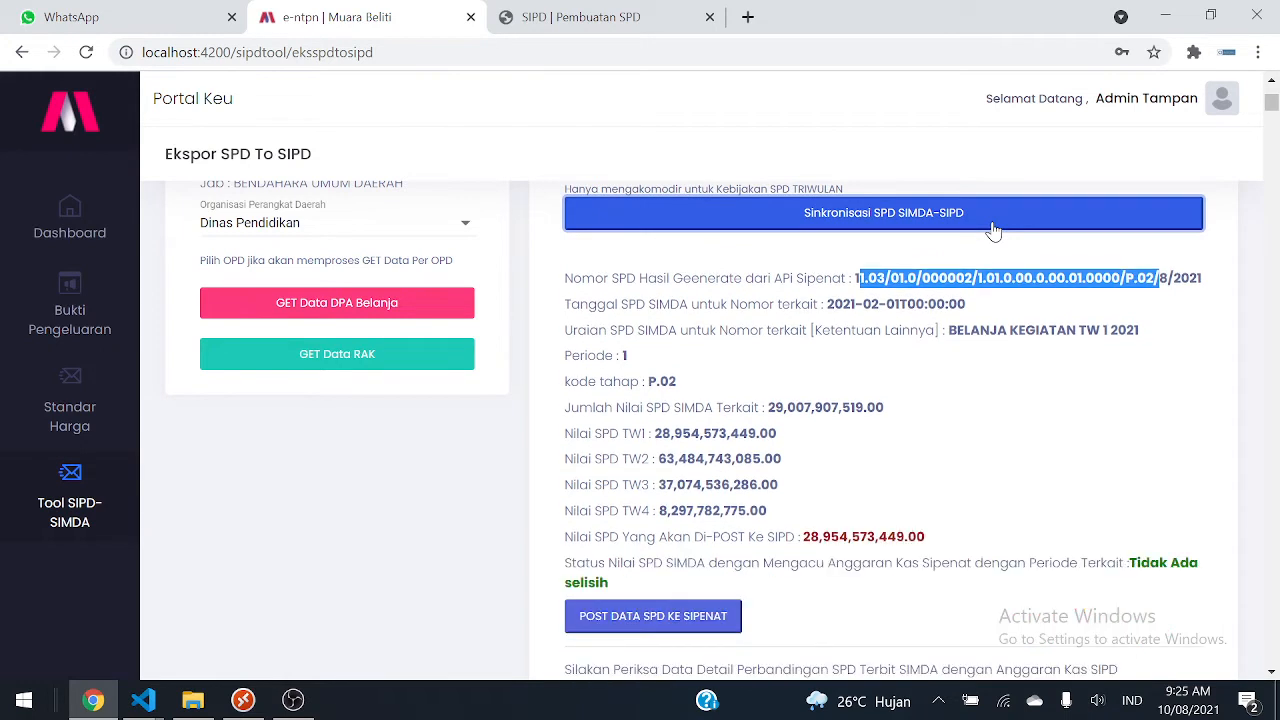
click(1017, 479)
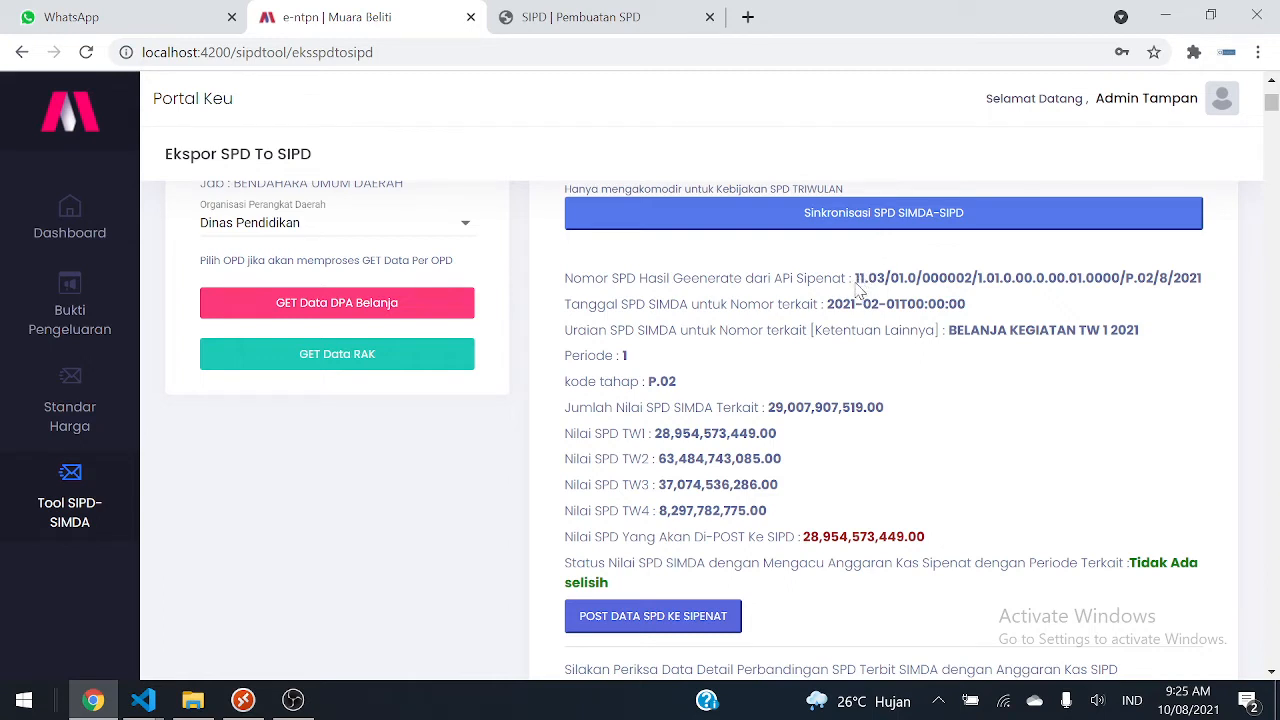
- Examine the generated SPD number, the SIMDA description, the selected period and the stage code in the synchronisation details
drag(857, 288, 1106, 296)
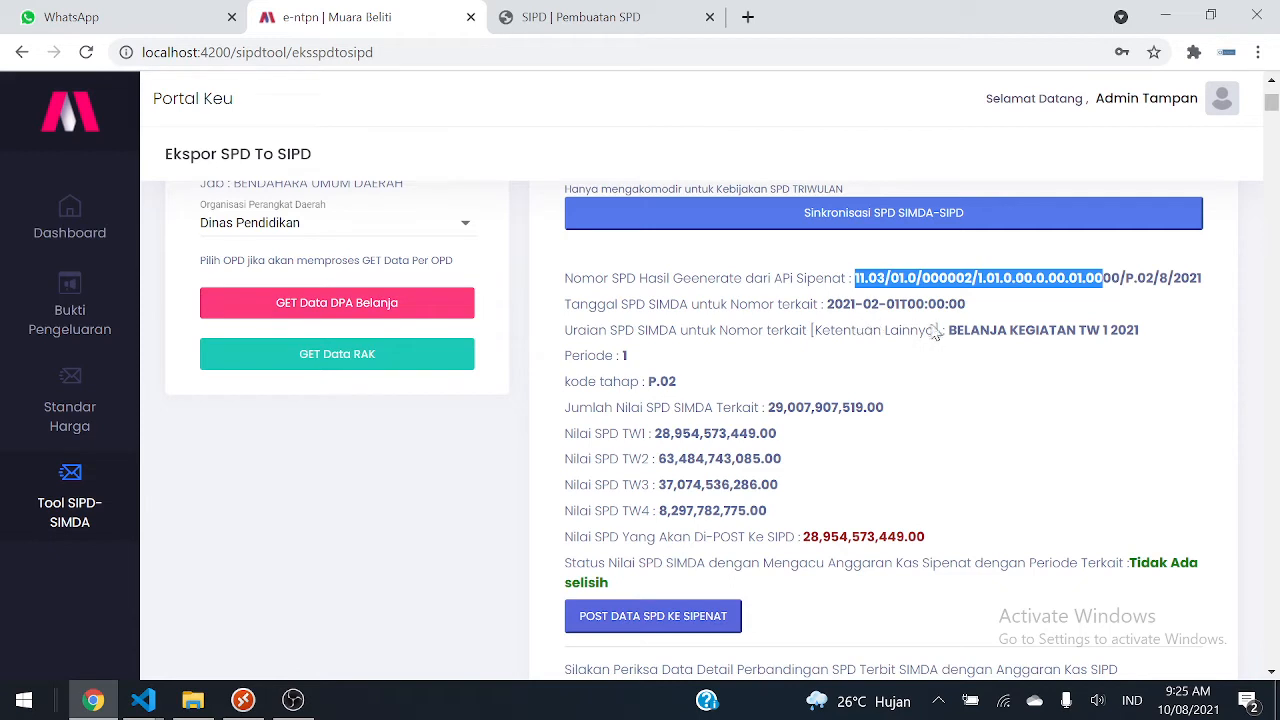
drag(963, 335, 1143, 338)
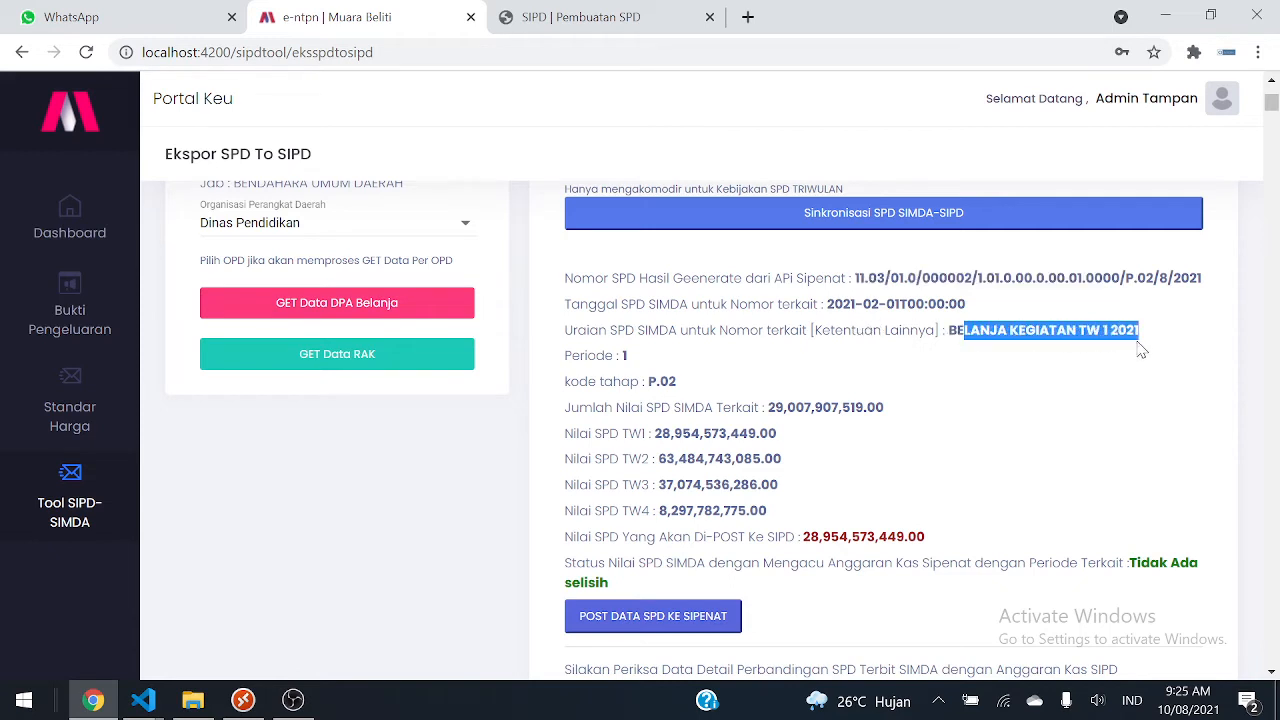
drag(949, 333, 1048, 335)
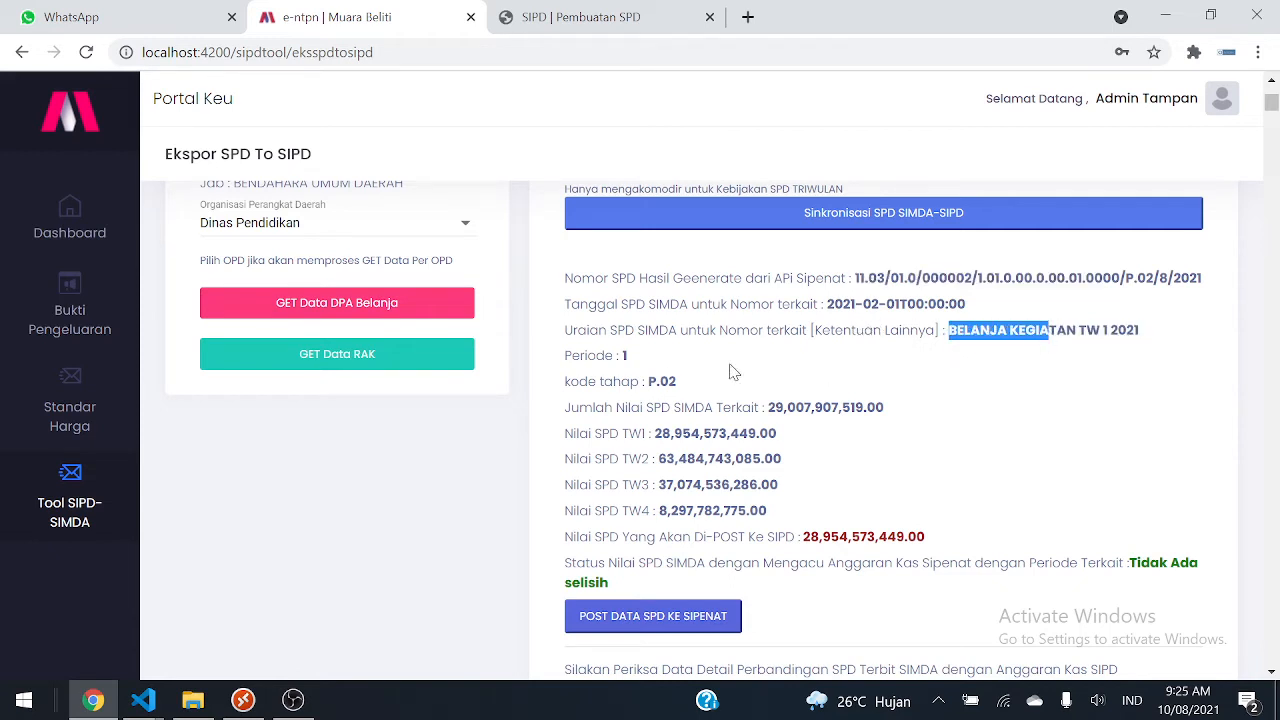
scroll(624, 370, up, 3)
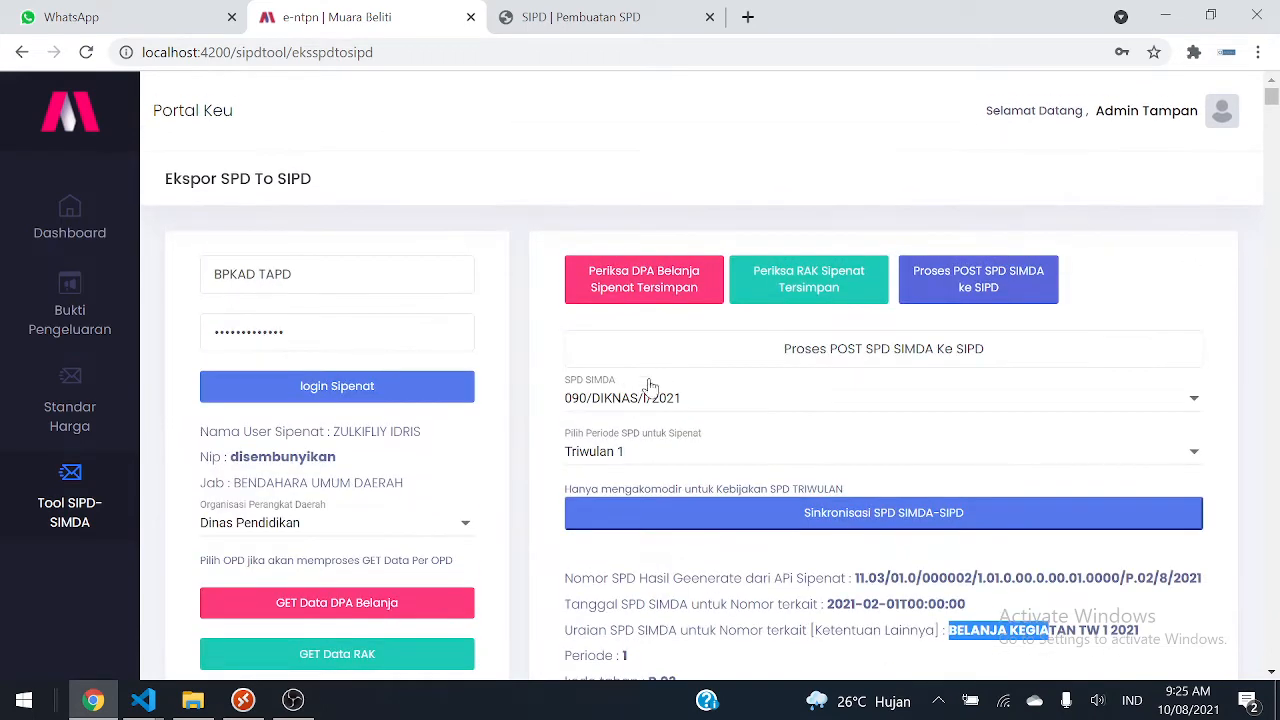
click(645, 451)
click(645, 451)
scroll(645, 451, down, 2)
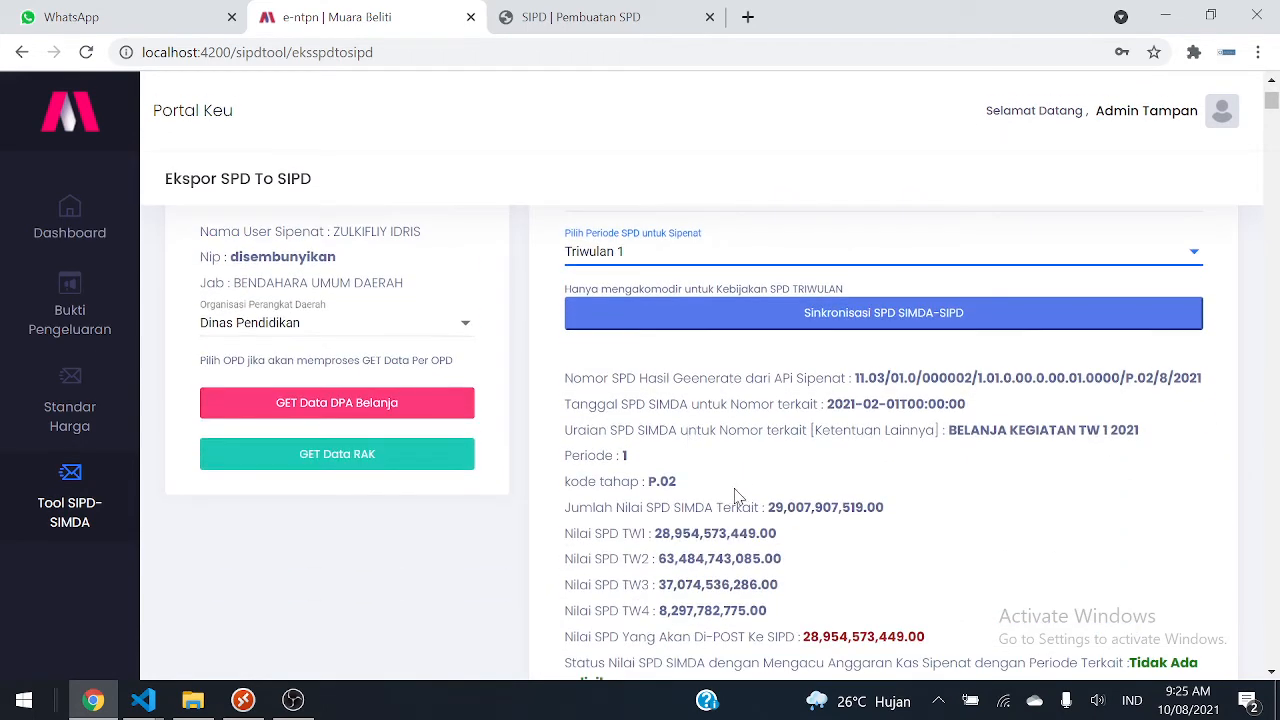
mouse_move(668, 484)
mouse_down()
mouse_move(695, 497)
mouse_move(644, 476)
mouse_move(675, 485)
mouse_move(656, 481)
mouse_up()
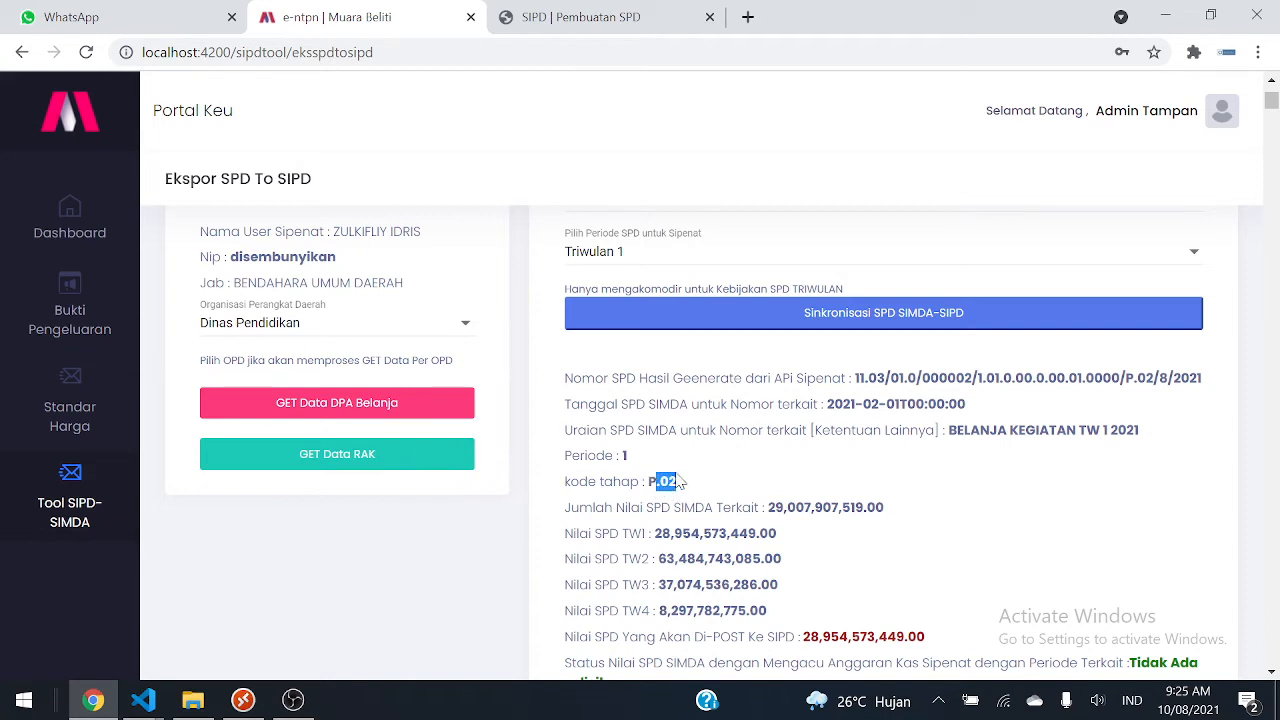
scroll(829, 449, down, 1)
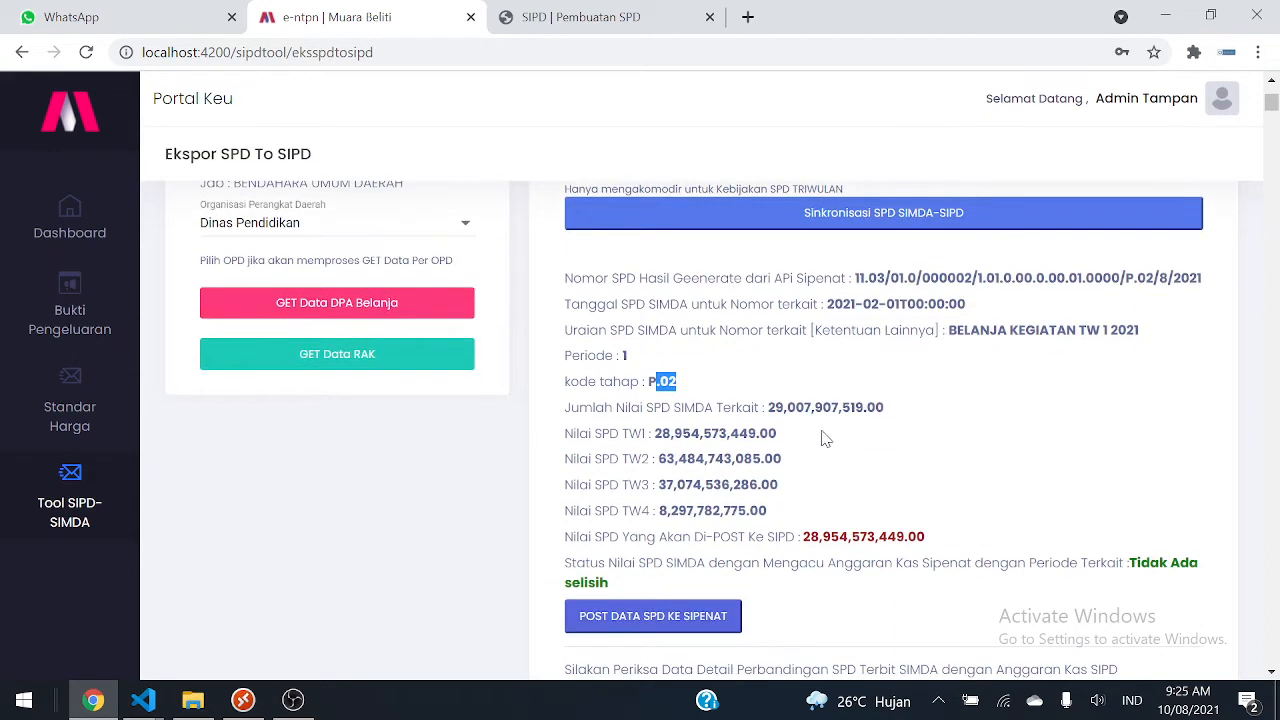
- Review the related SPD SIMDA total and the TW1 to TW4 values against the selected SPD, keeping the selection
click(768, 405)
double_click(800, 412)
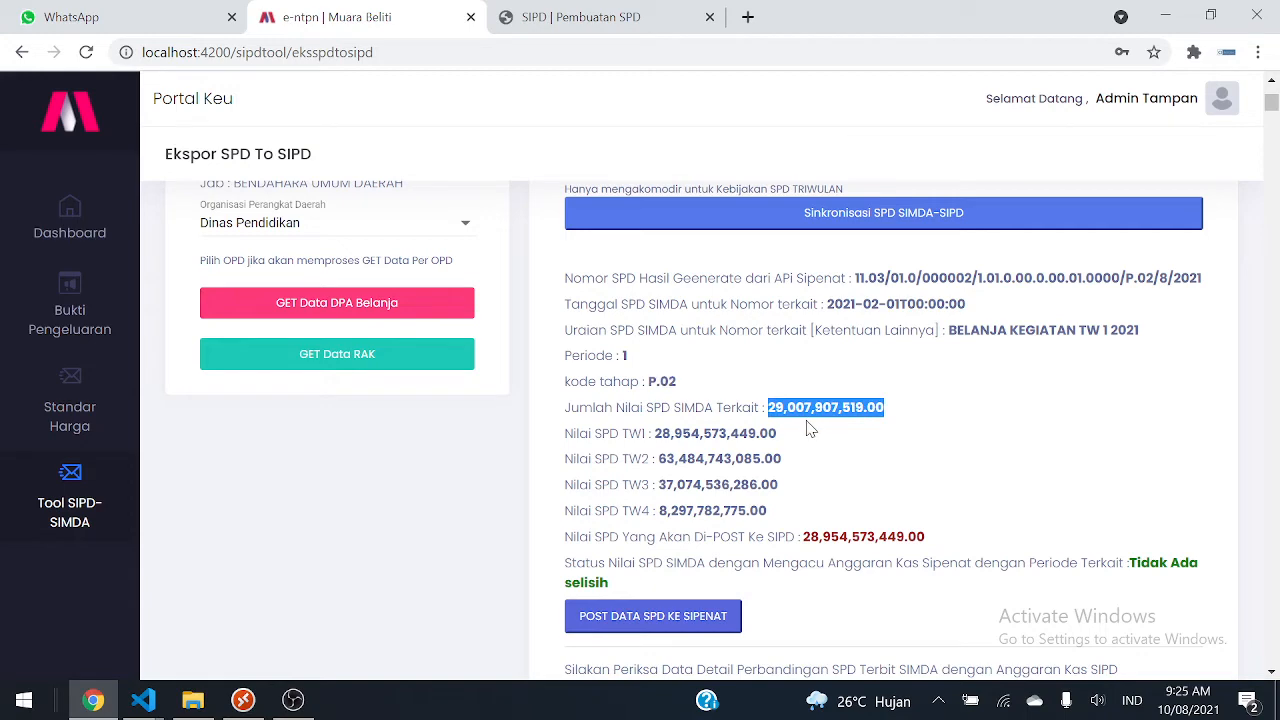
scroll(797, 455, up, 1)
scroll(797, 455, up, 3)
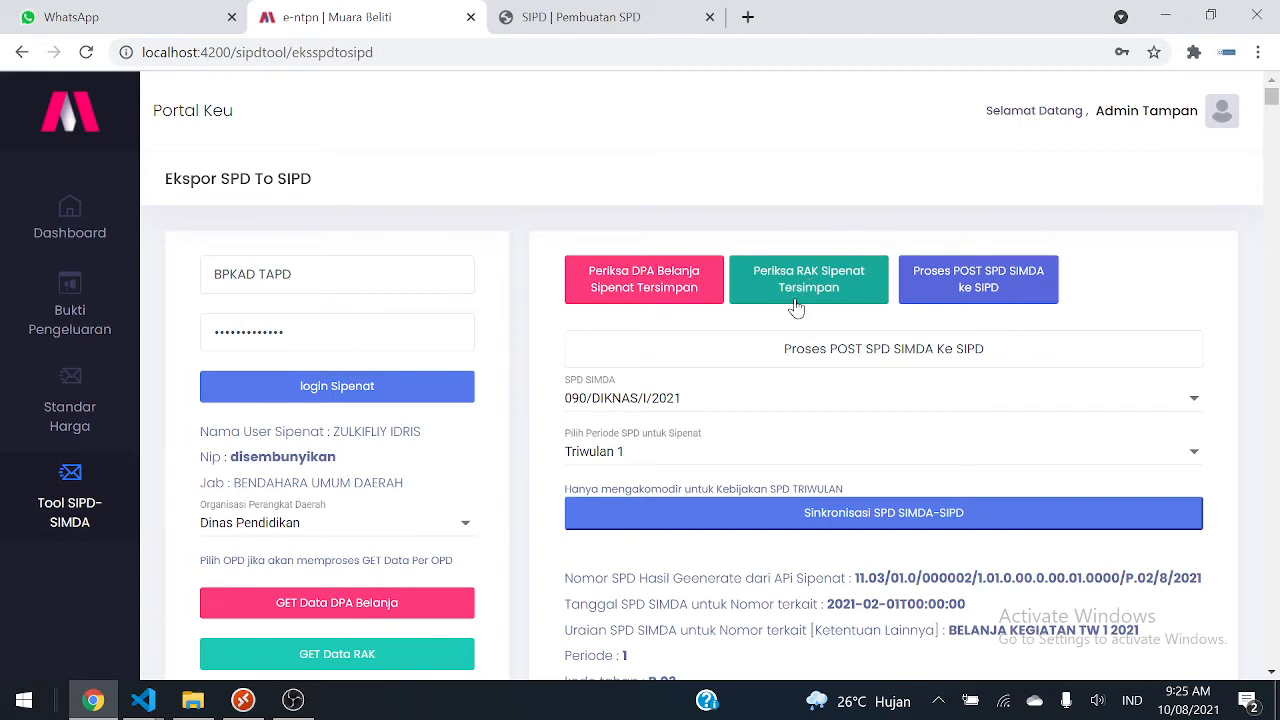
scroll(795, 322, down, 3)
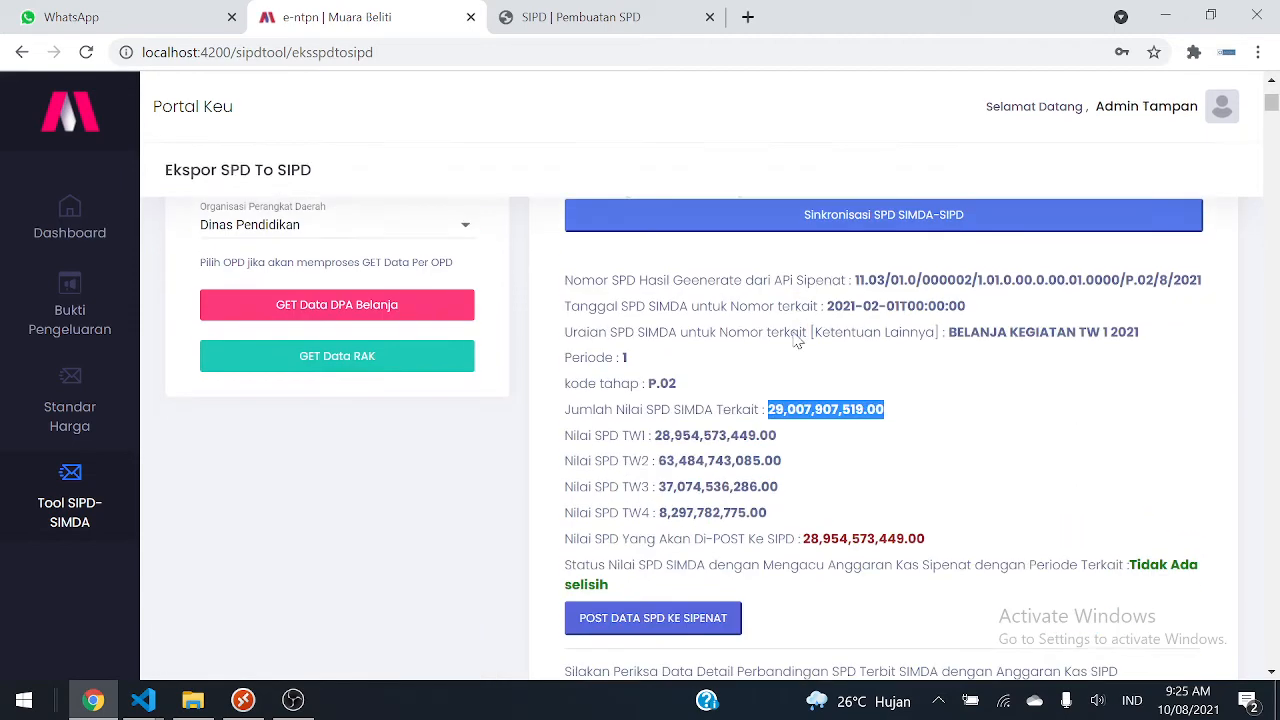
click(794, 437)
drag(650, 440, 790, 450)
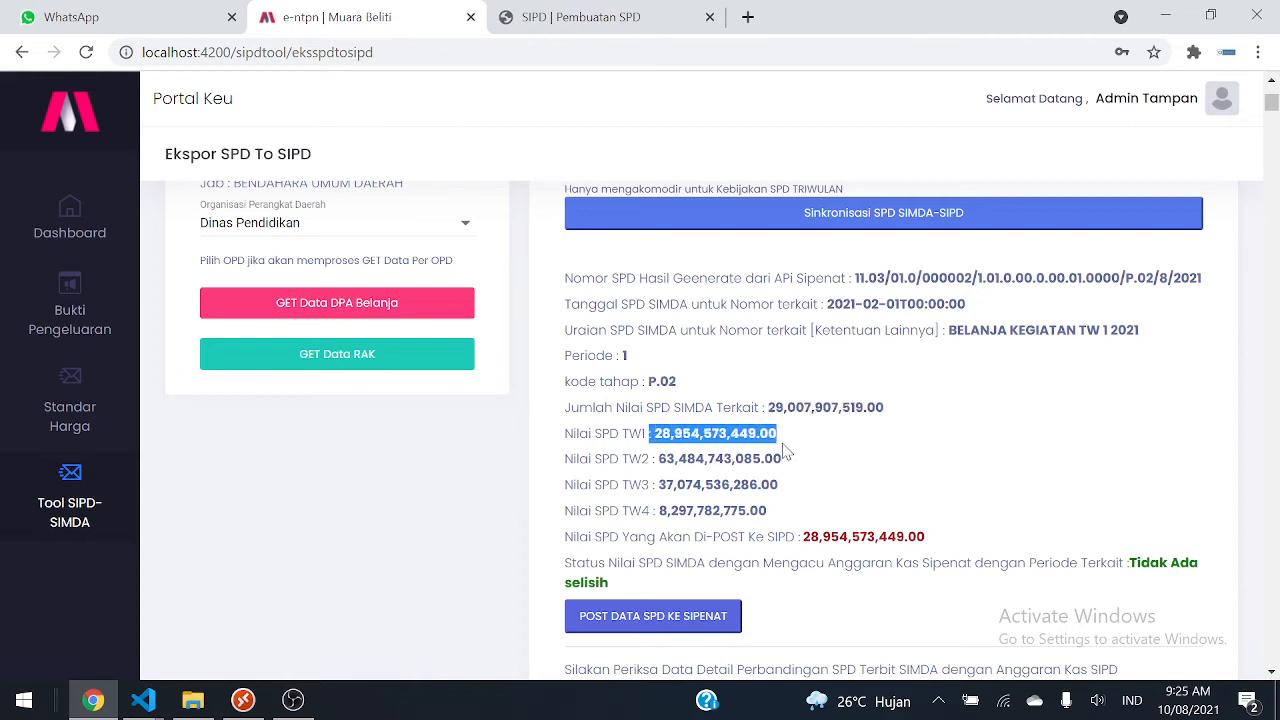
drag(667, 459, 772, 460)
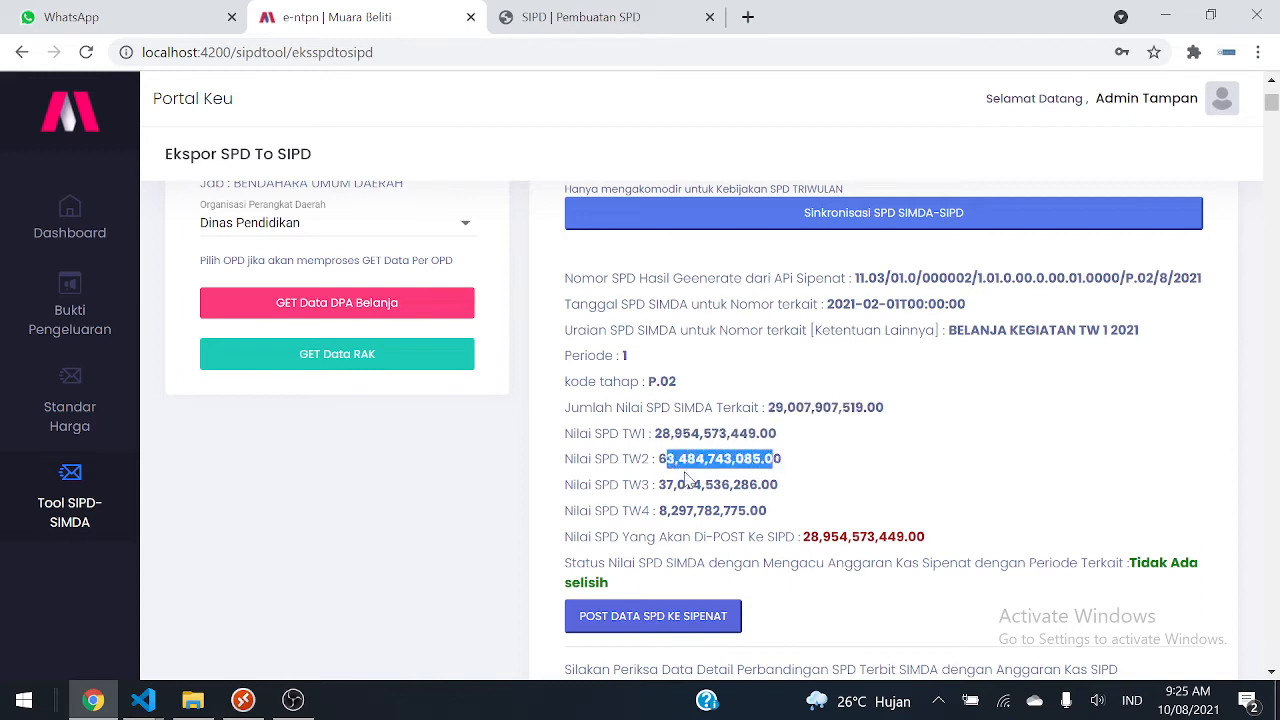
drag(653, 462, 800, 472)
drag(660, 488, 780, 495)
drag(661, 514, 768, 522)
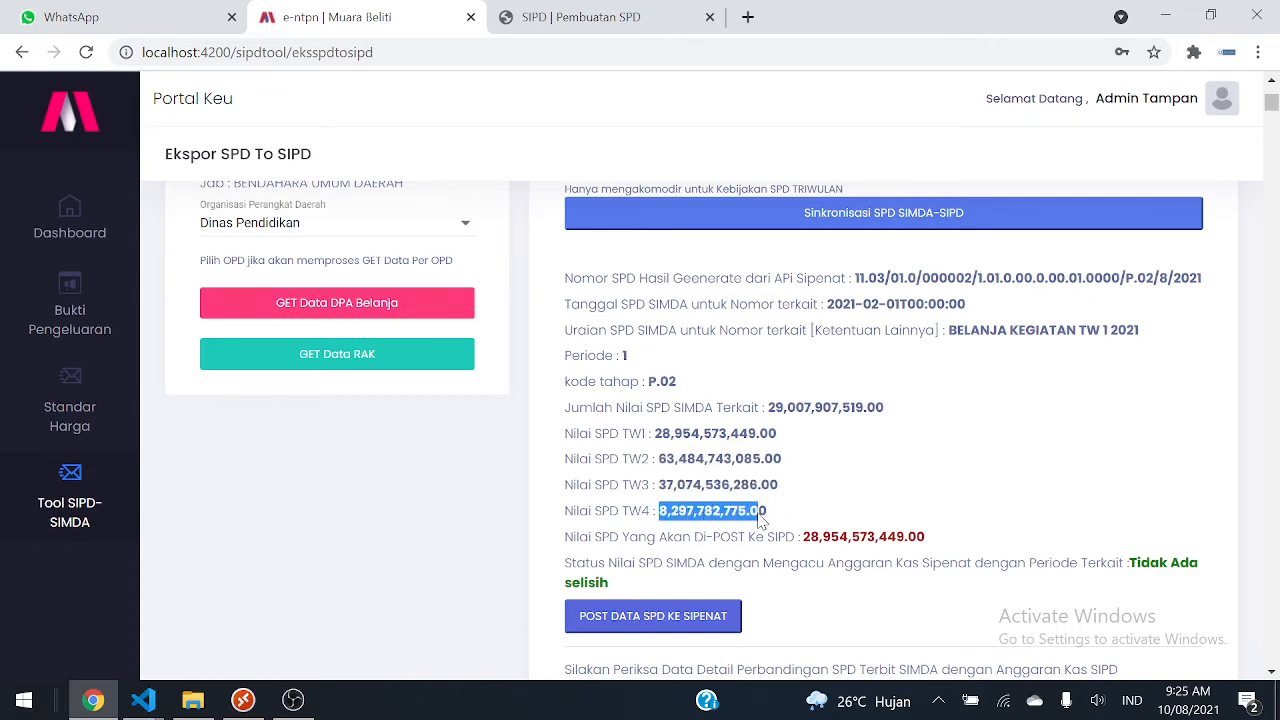
scroll(768, 470, up, 3)
click(762, 316)
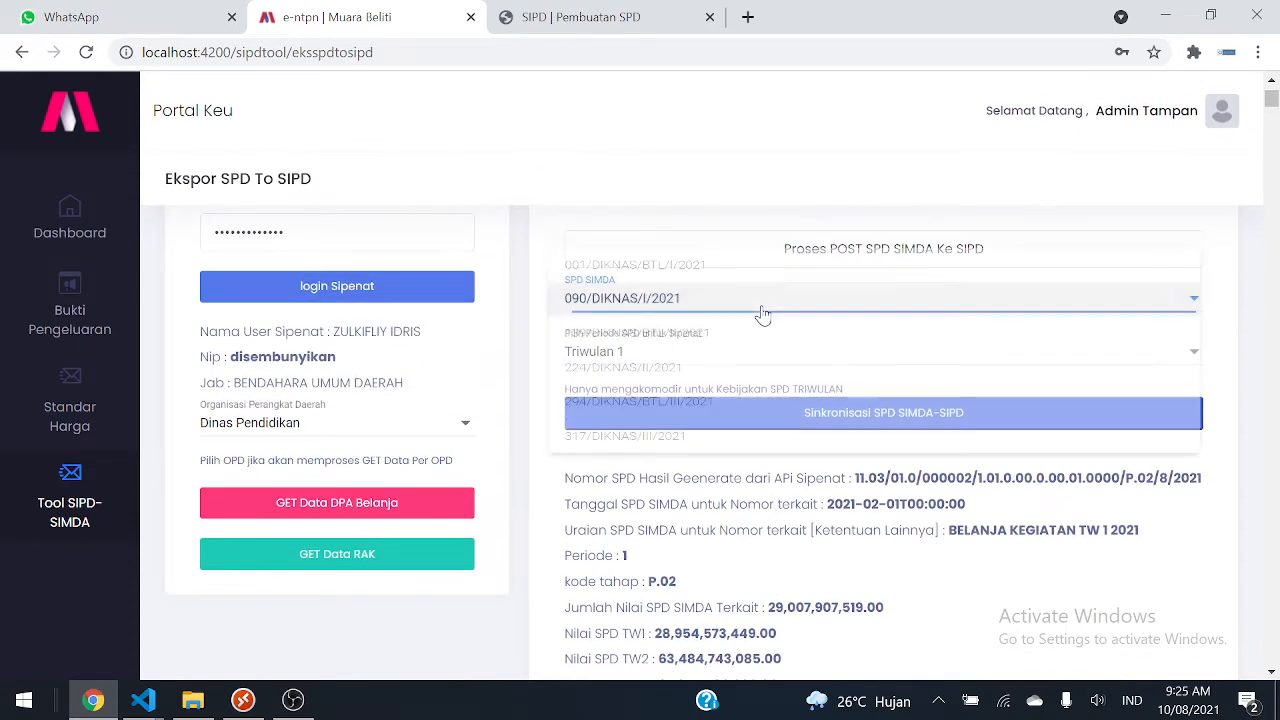
click(765, 318)
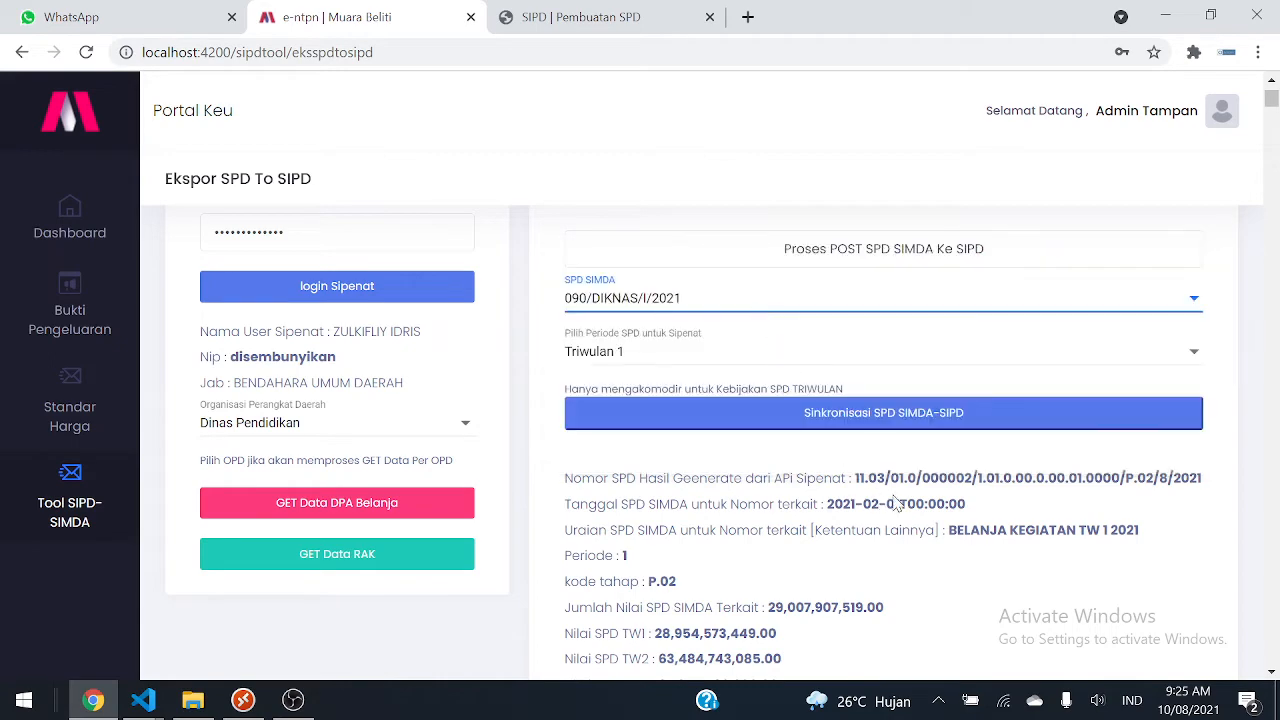
scroll(900, 505, down, 3)
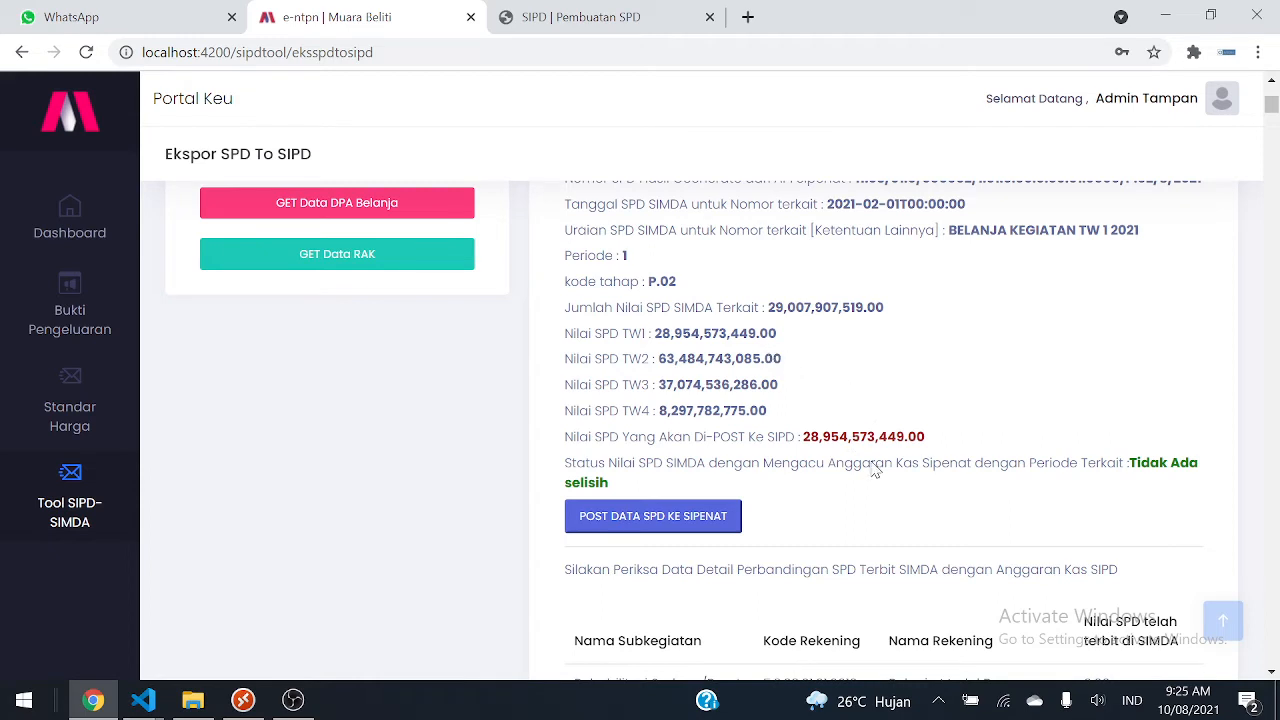
- Compare the amount to post to SIPD with the SIMDA total and TW1 value, and check the difference status
drag(938, 446, 800, 450)
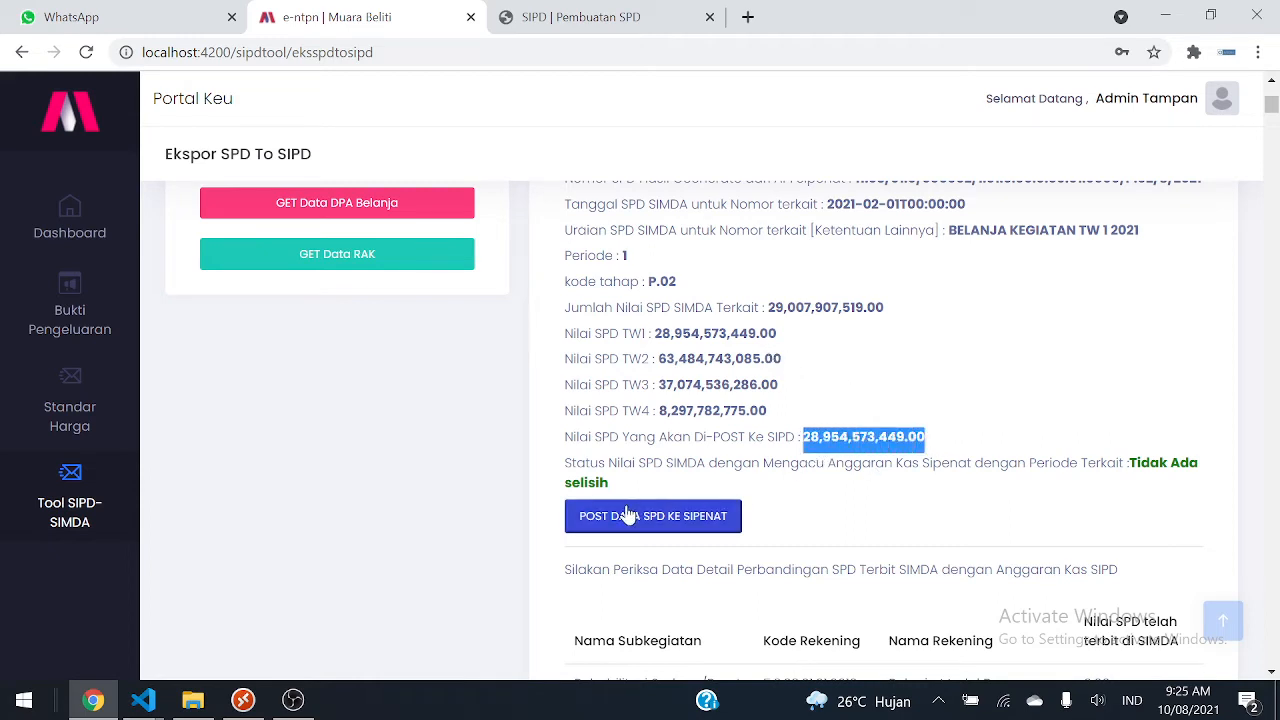
drag(610, 487, 580, 492)
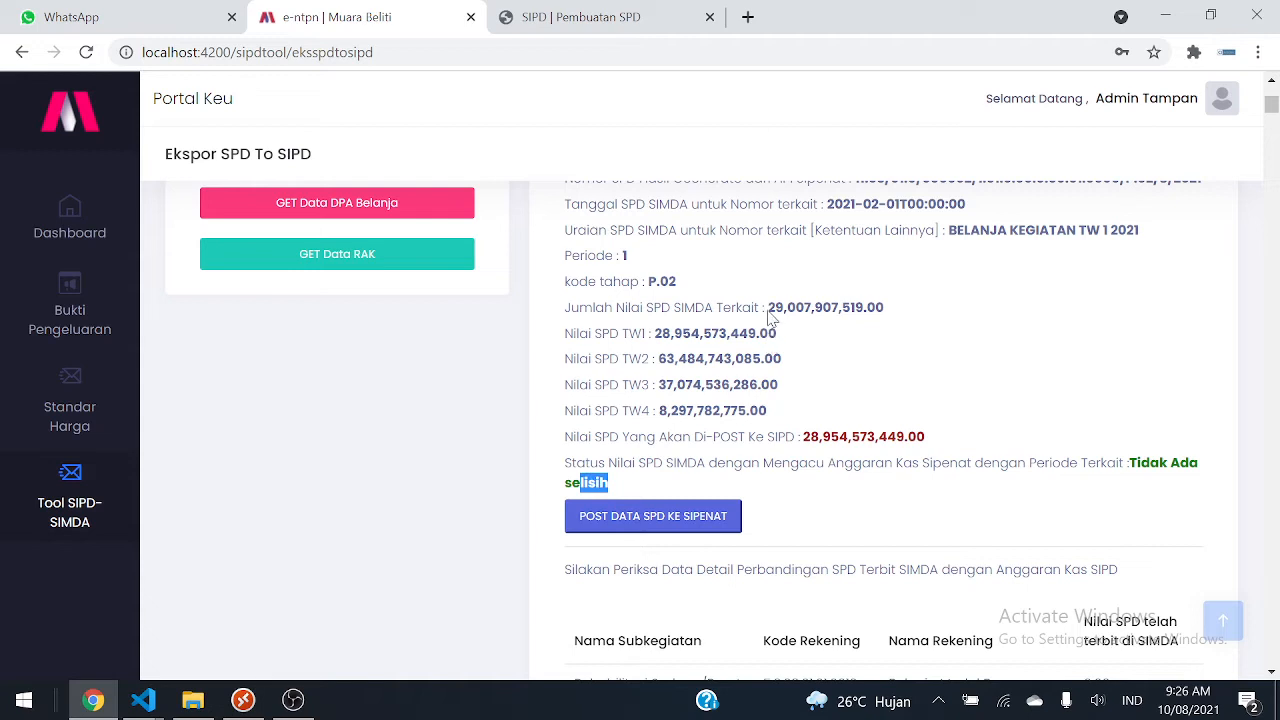
drag(770, 318, 909, 332)
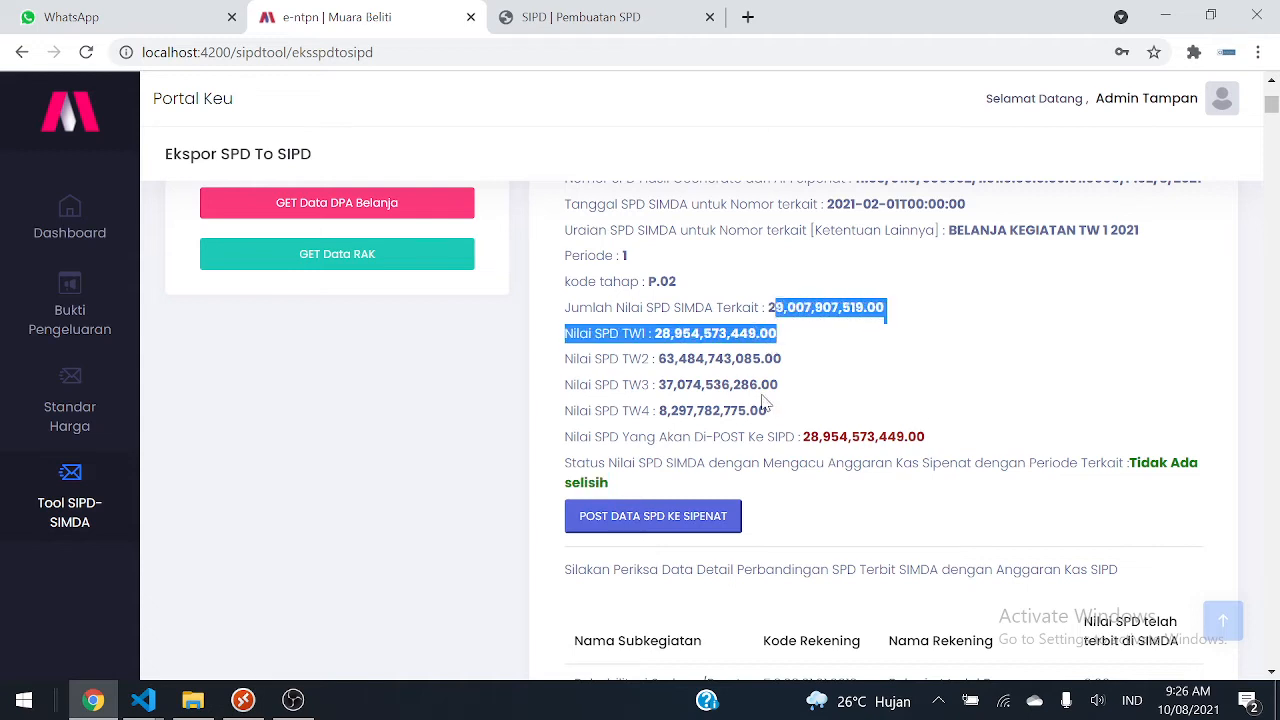
click(738, 376)
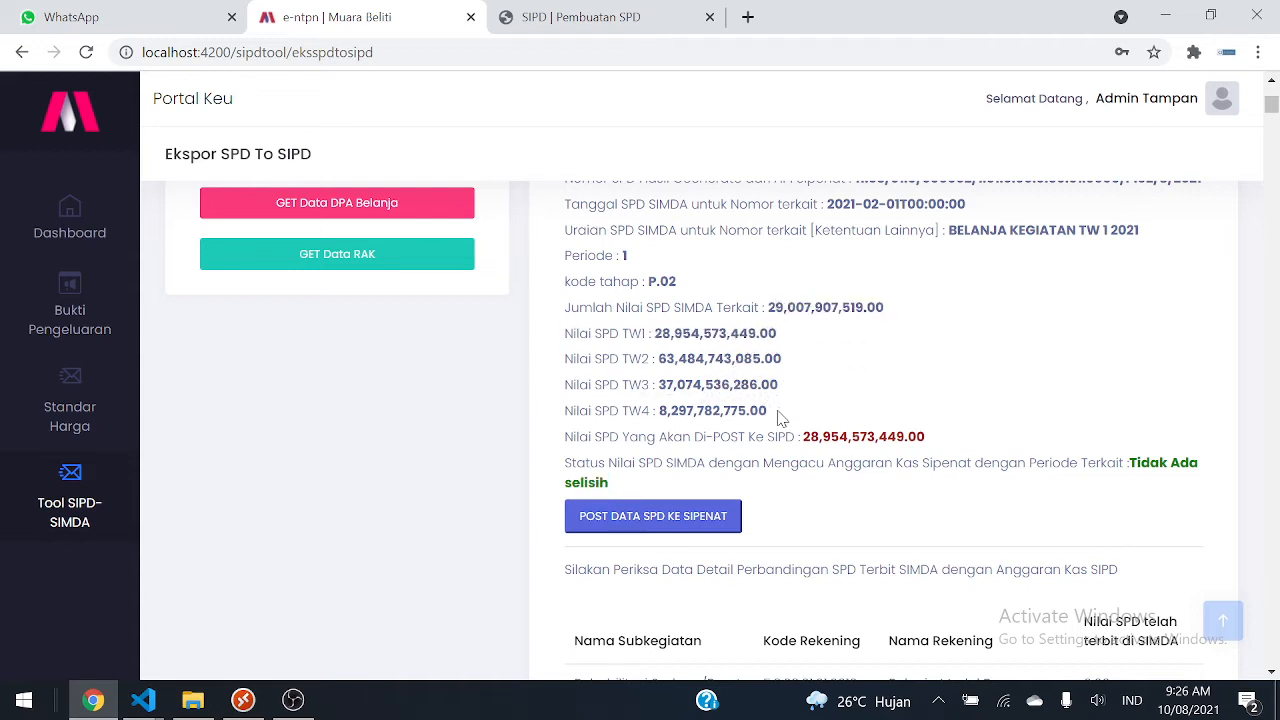
drag(781, 418, 656, 338)
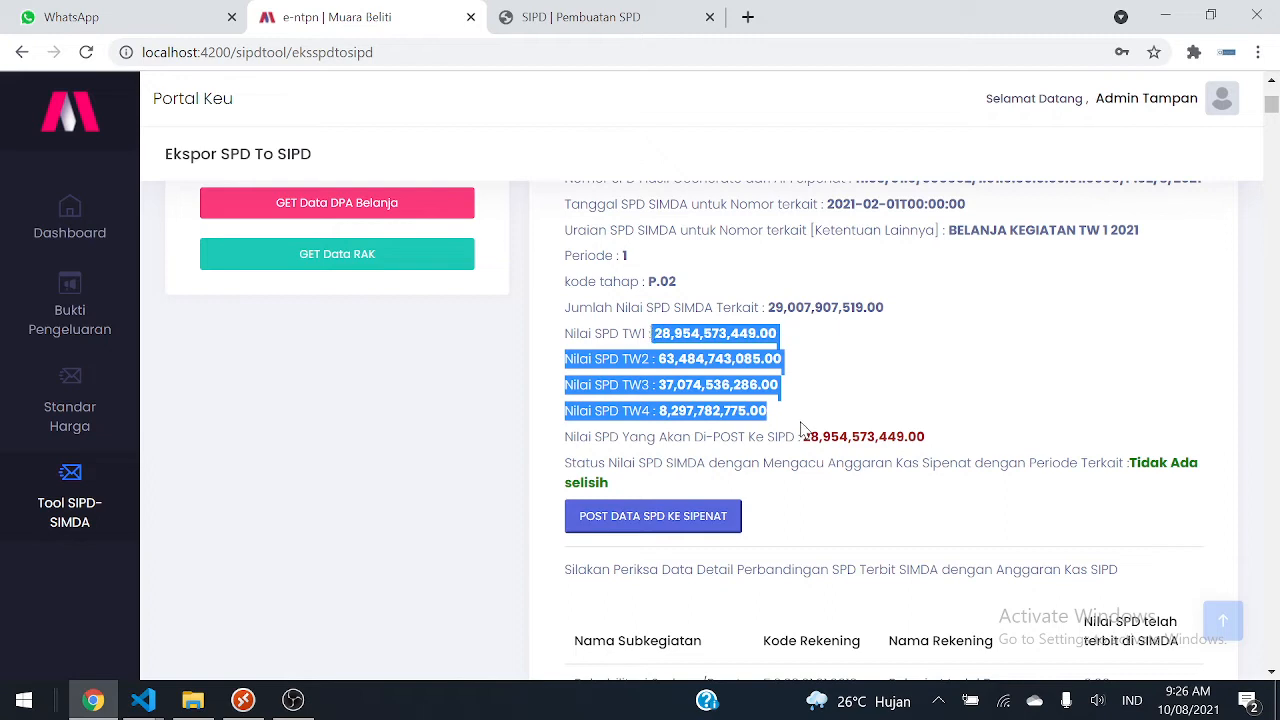
drag(804, 440, 926, 440)
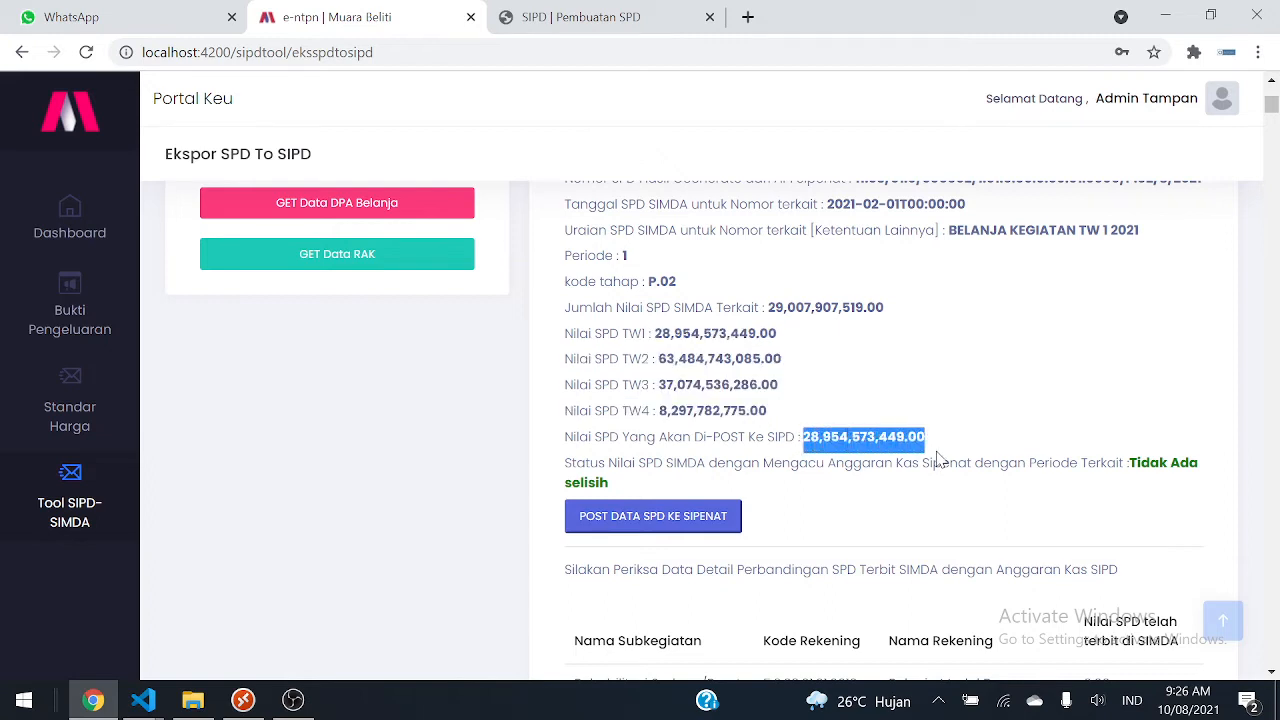
drag(779, 334, 658, 343)
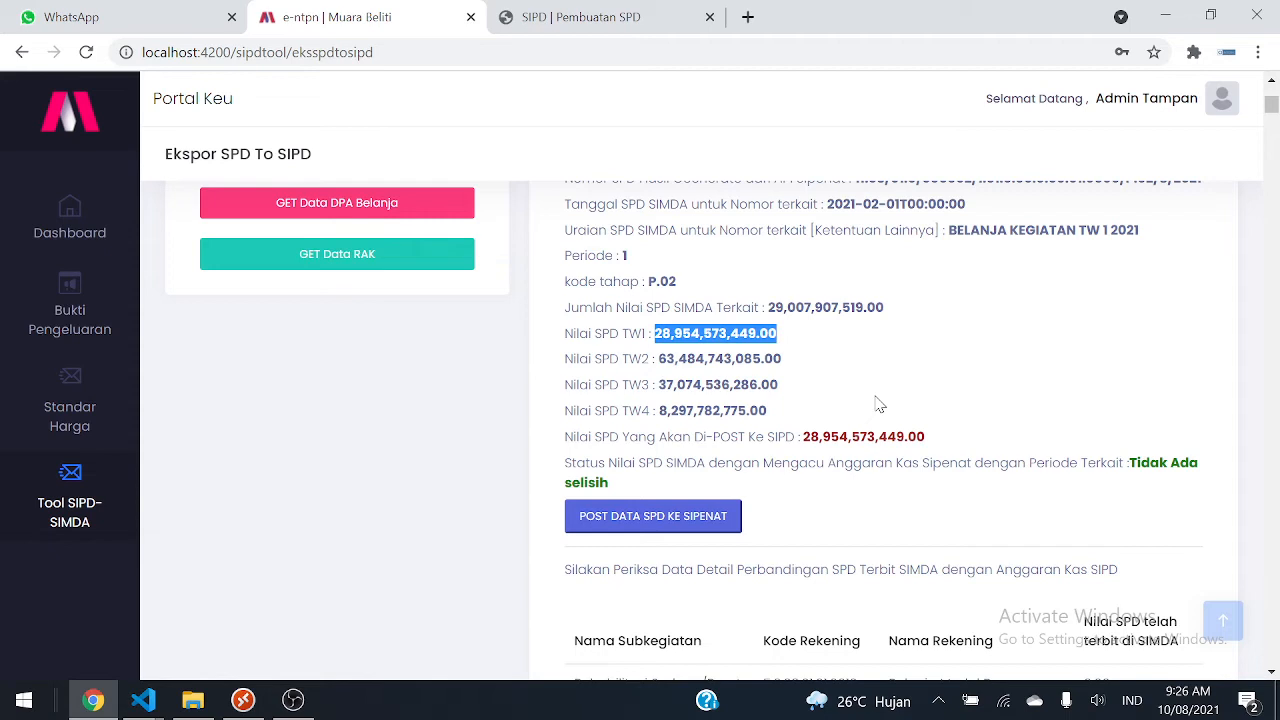
click(945, 441)
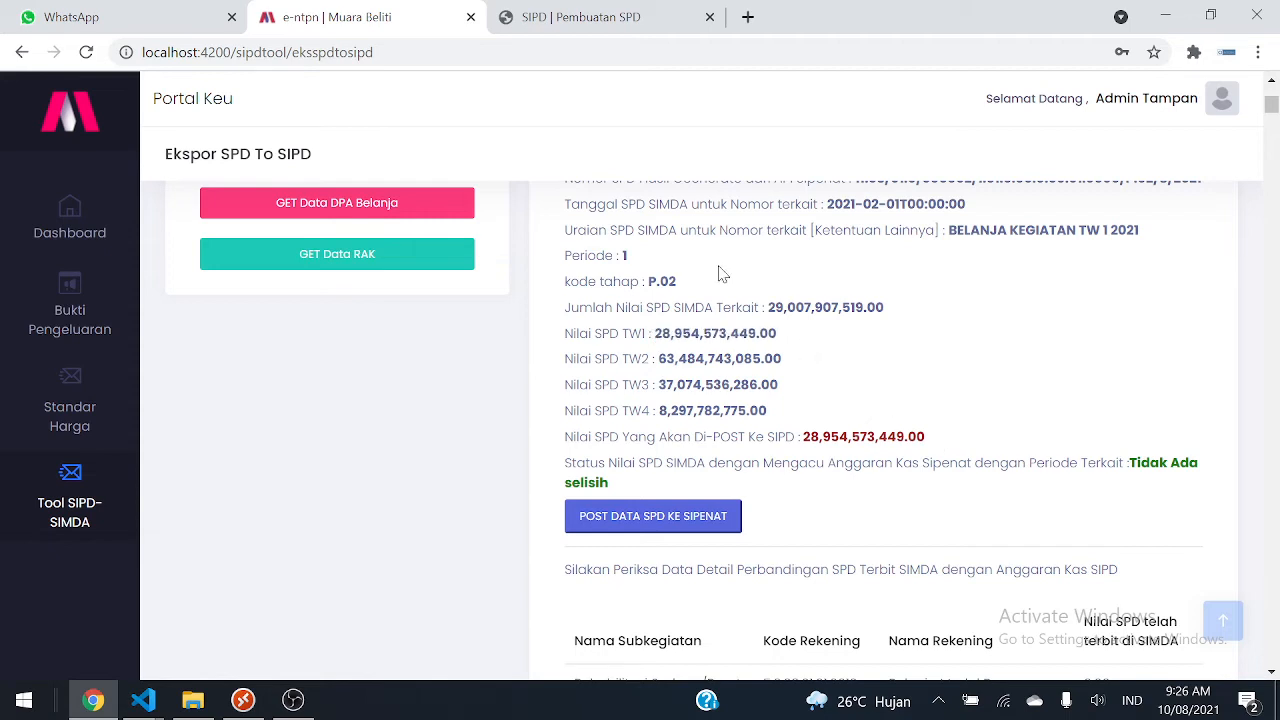
- Check the SPD creation list in SIPD, then return to the e-ntpn portal and review the synchronised details before posting
click(645, 29)
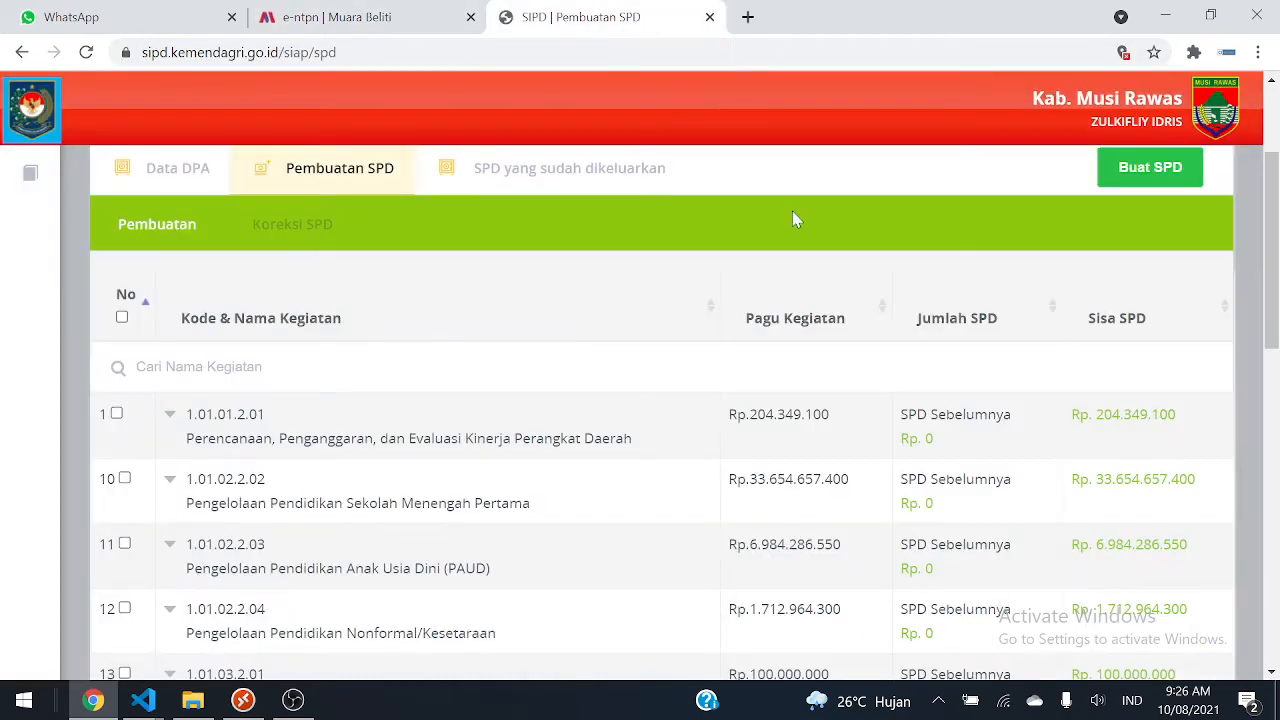
click(421, 24)
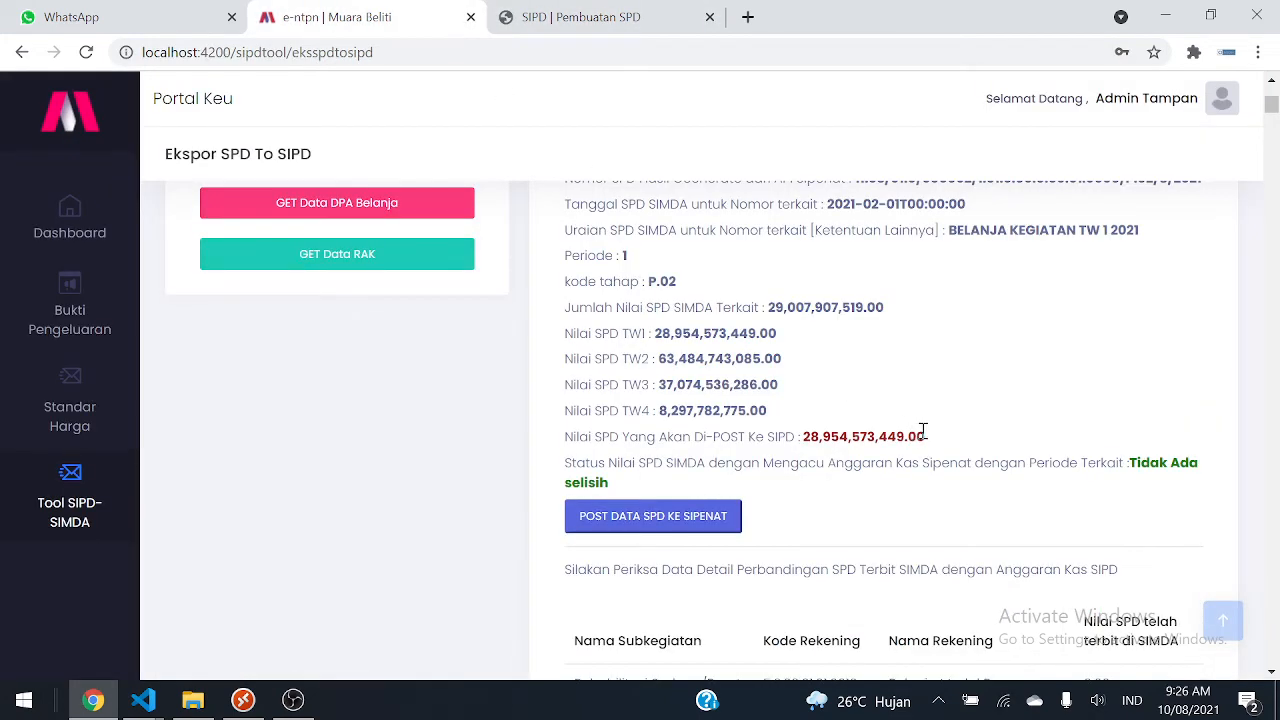
scroll(923, 432, up, 2)
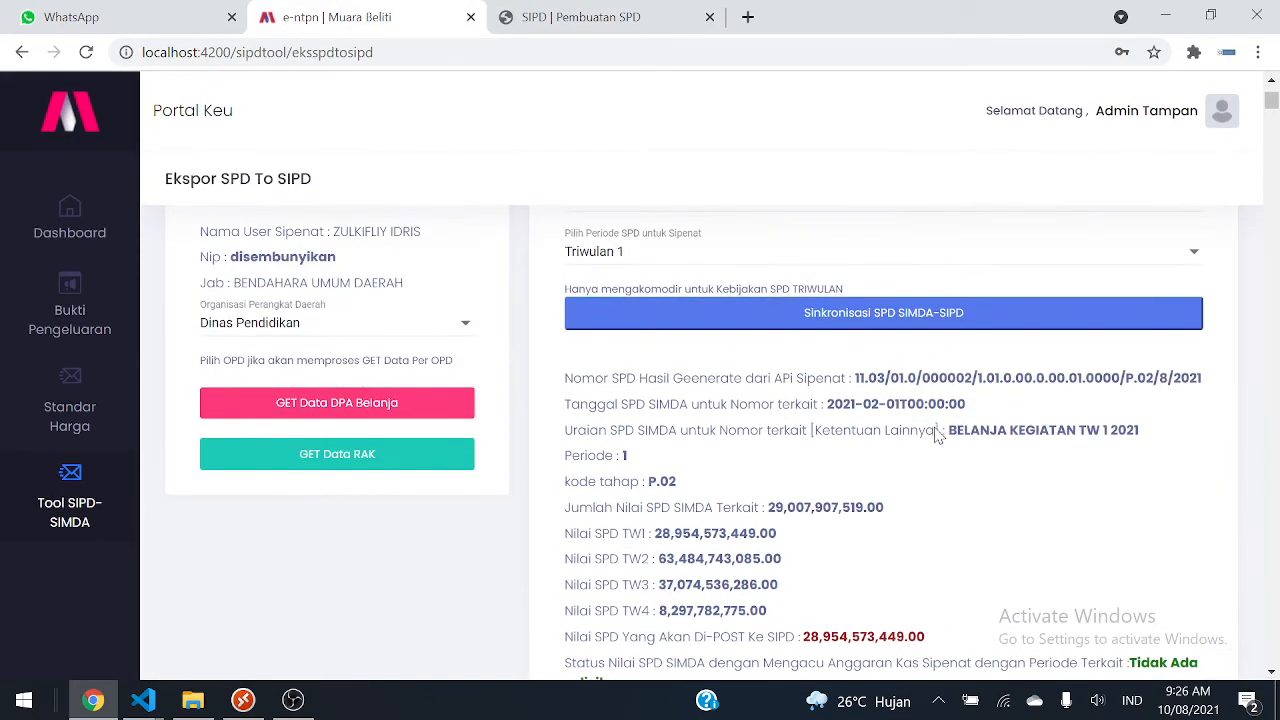
scroll(938, 436, down, 2)
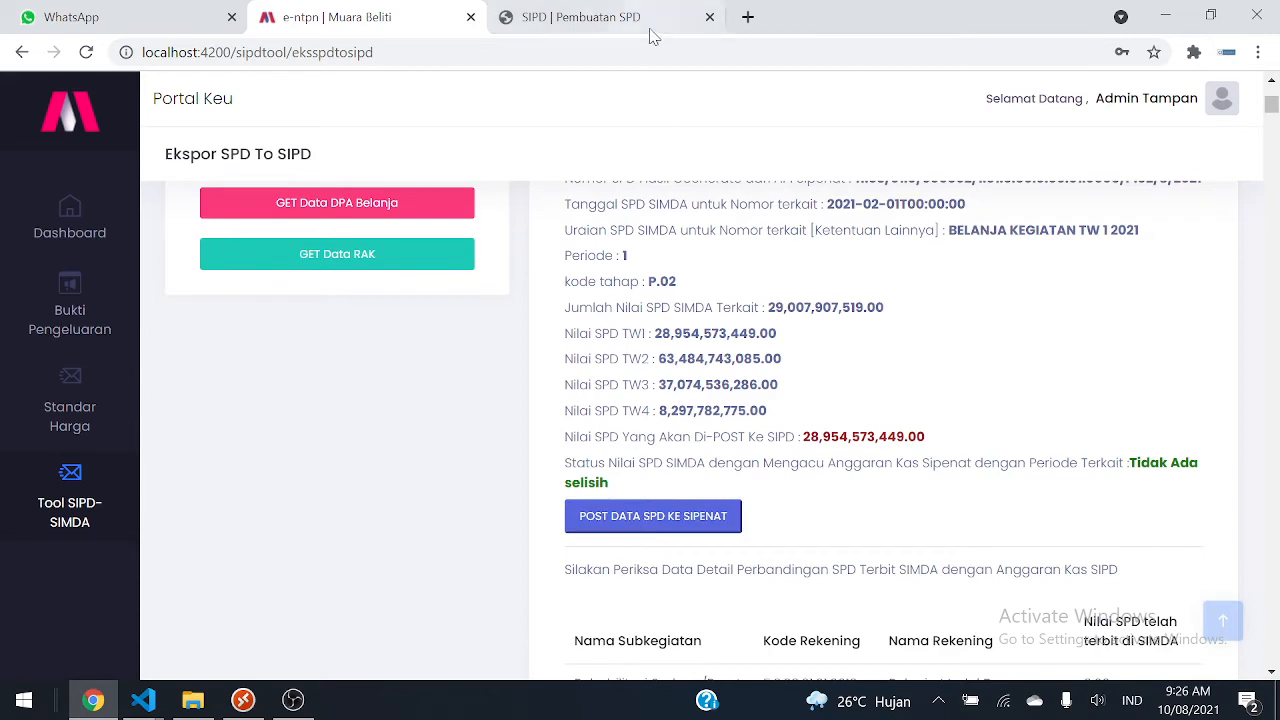
- Switch to SIPD and check the value of the SPD already issued for Dinas Pendidikan
click(652, 22)
scroll(926, 247, up, 1)
click(600, 266)
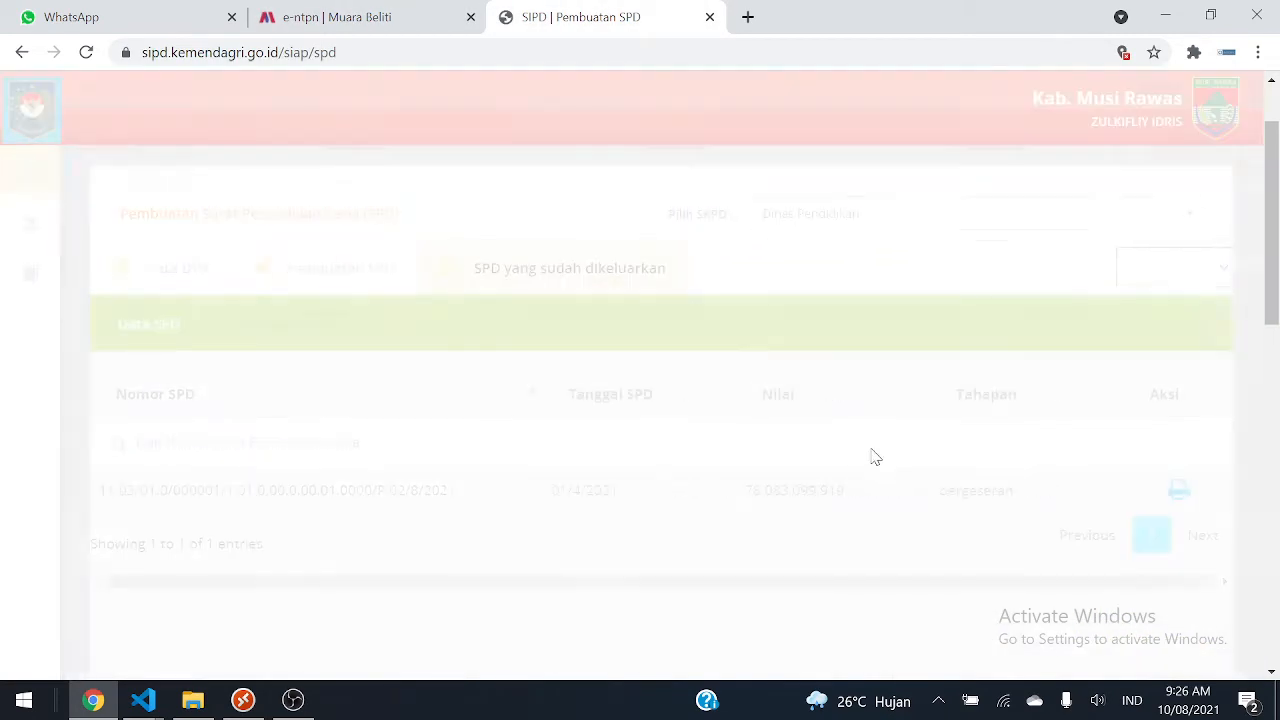
drag(744, 497, 880, 510)
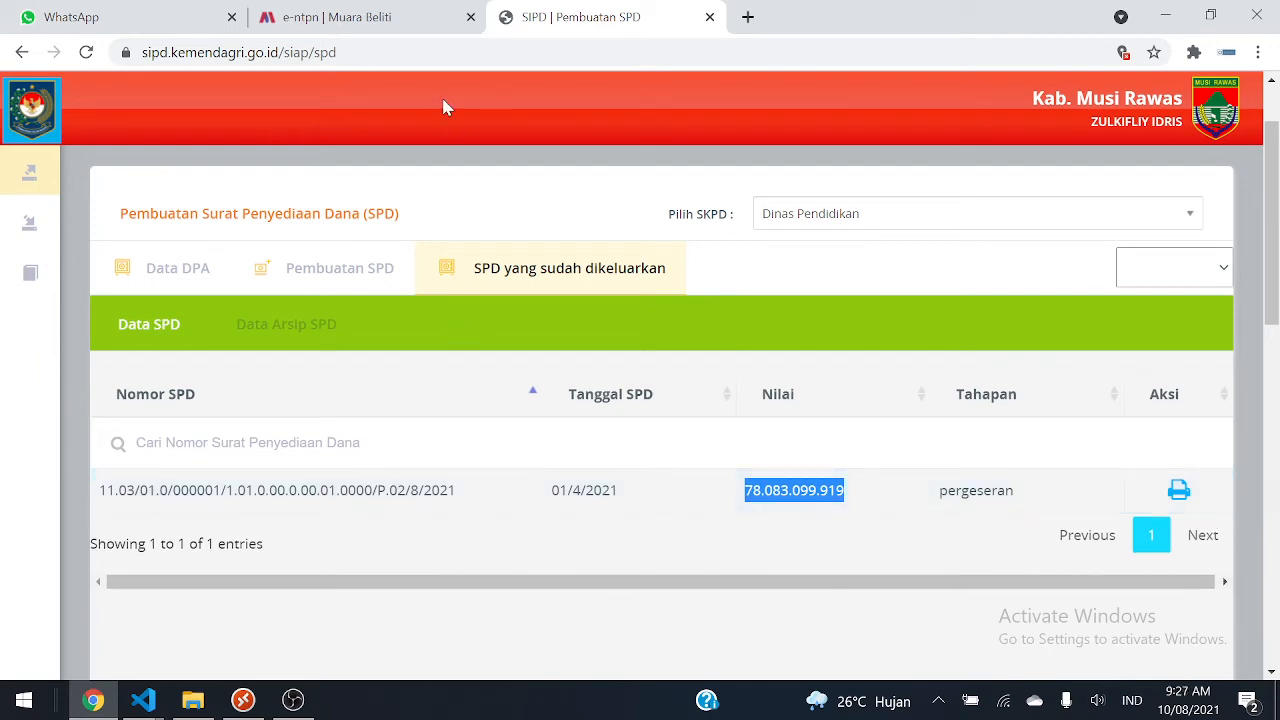
- Review the synchronised SPD details in the e-ntpn portal against the issued SPD list in SIPD
click(410, 18)
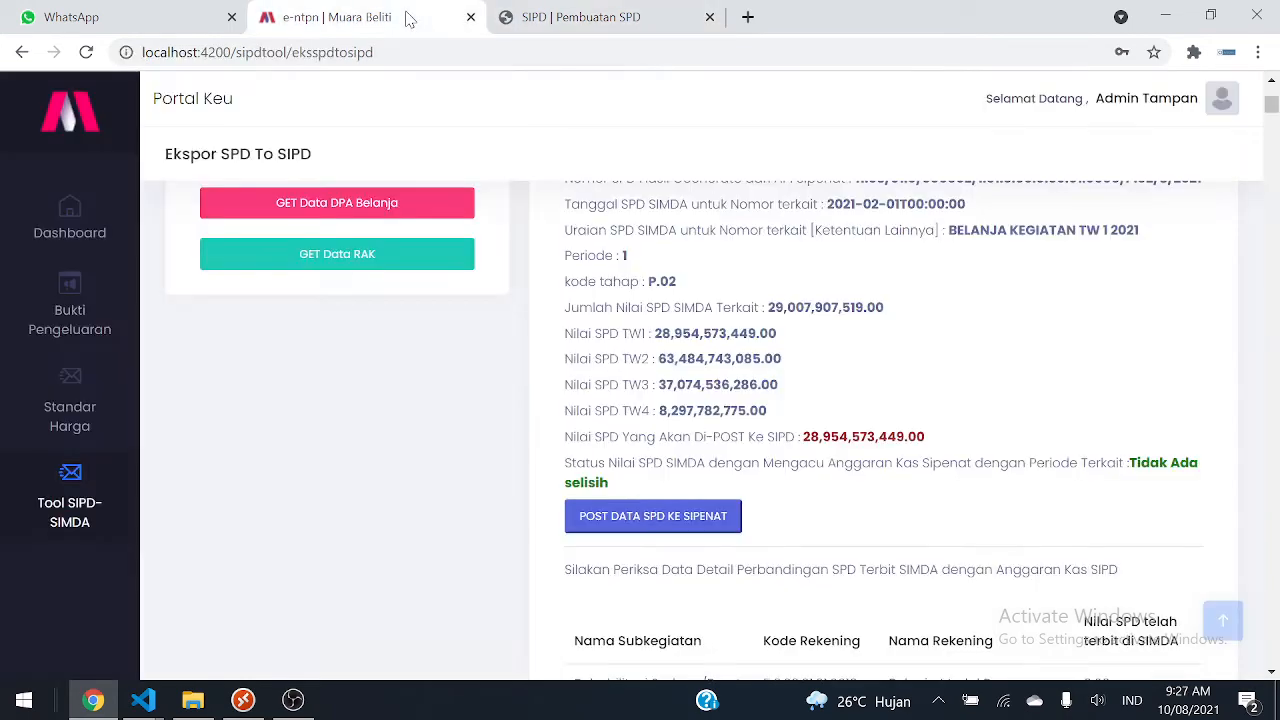
scroll(782, 376, up, 2)
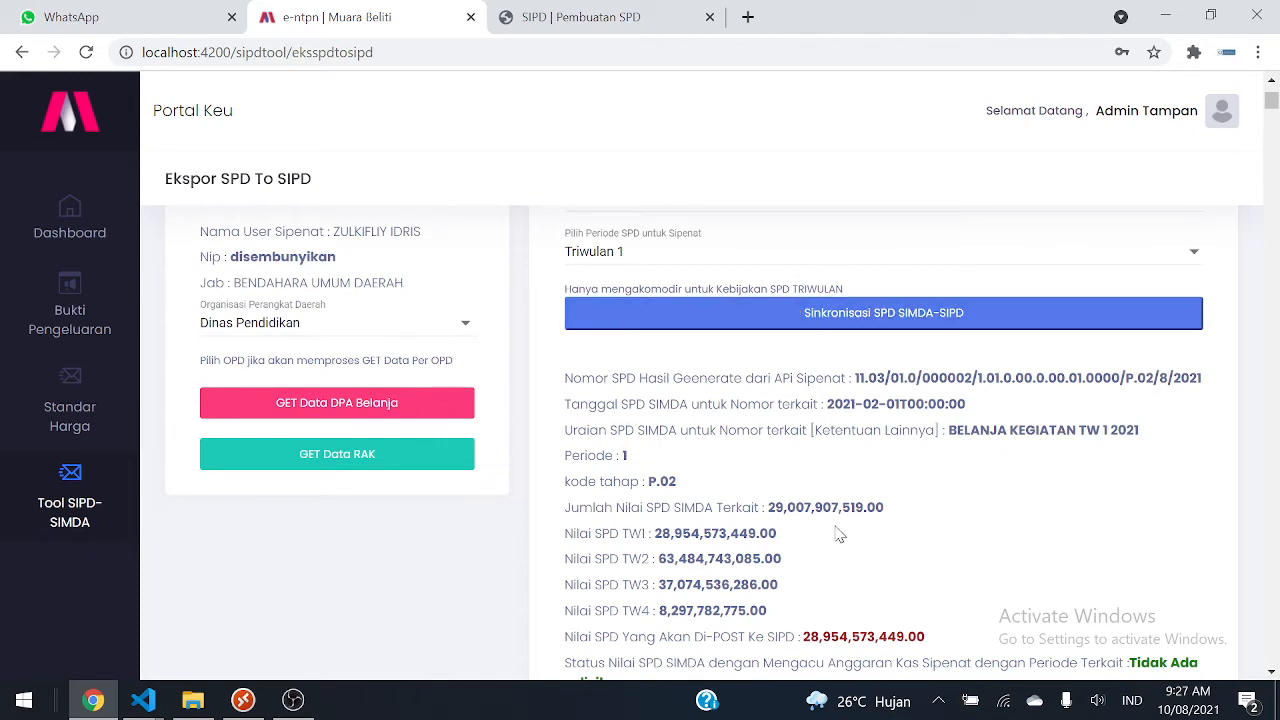
scroll(893, 530, down, 3)
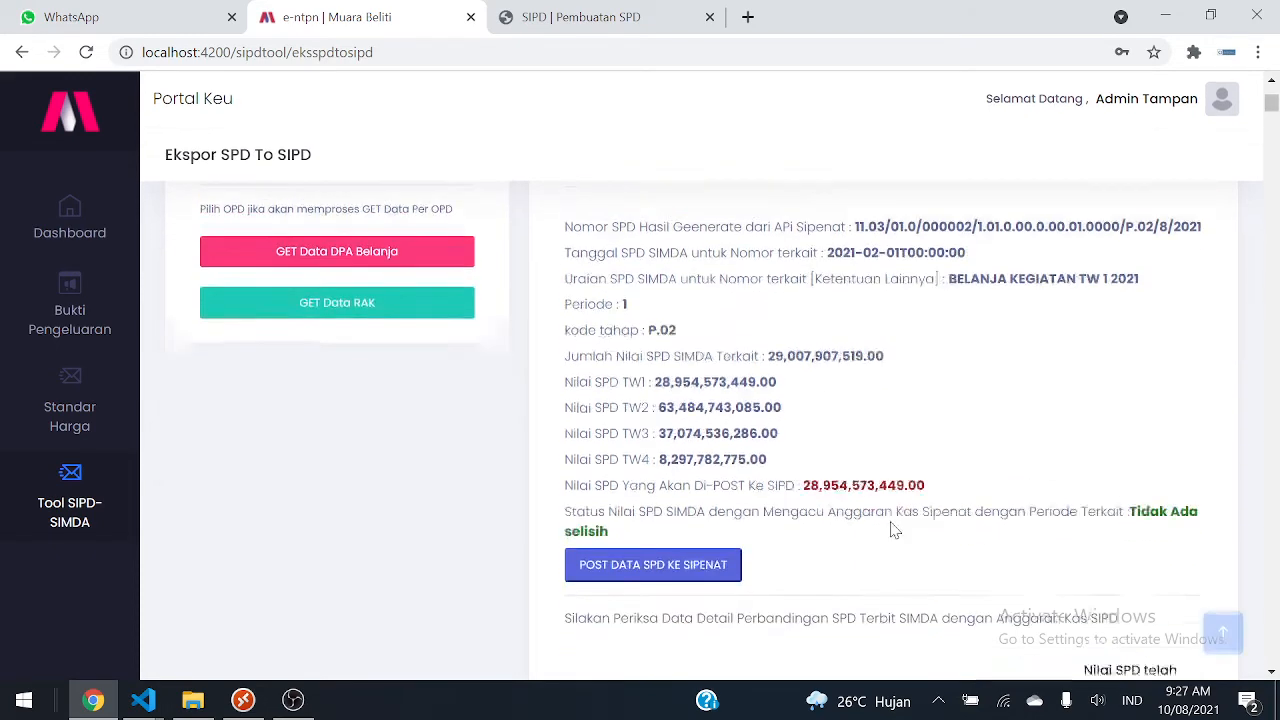
scroll(966, 503, up, 1)
click(658, 24)
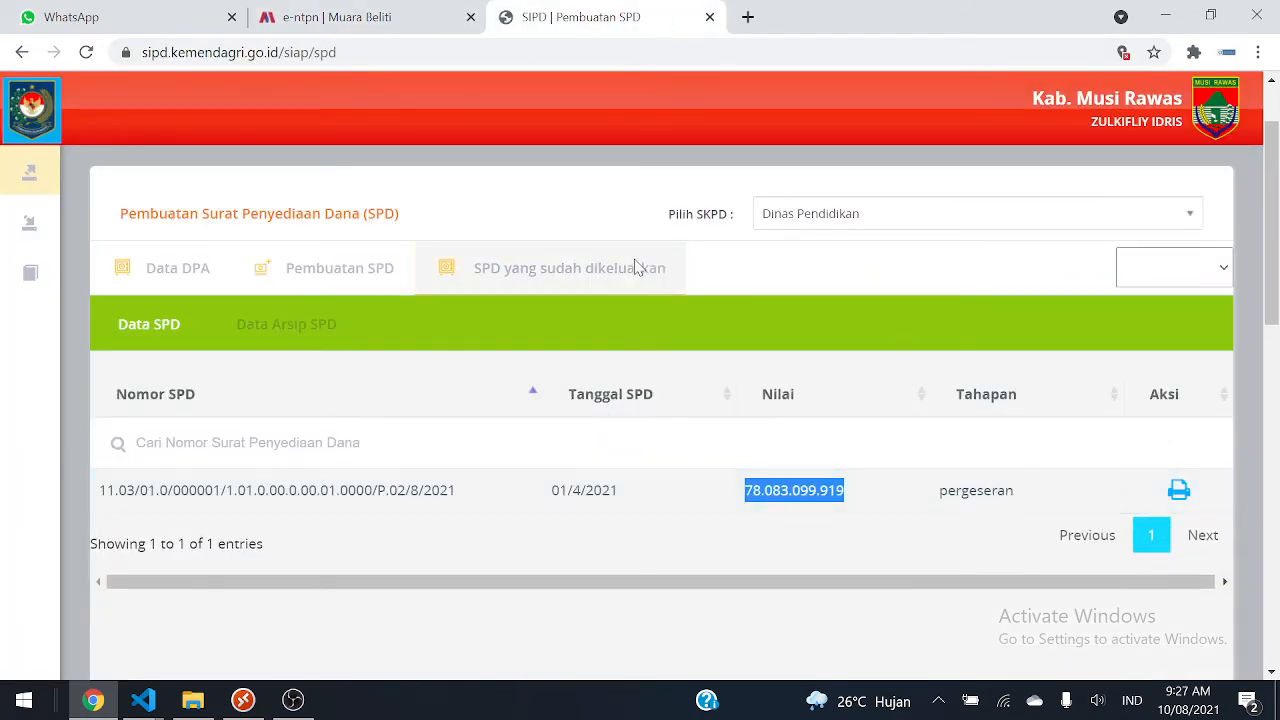
click(385, 24)
scroll(880, 318, down, 5)
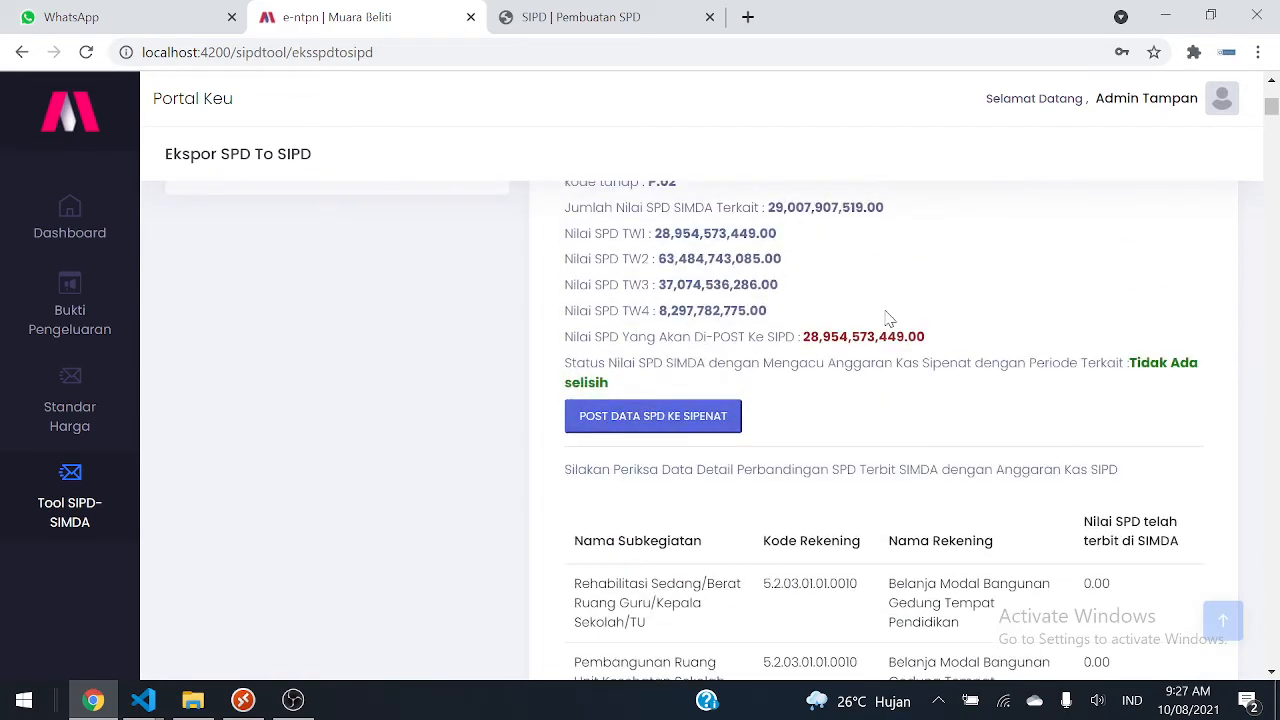
key(super+r)
key(Return)
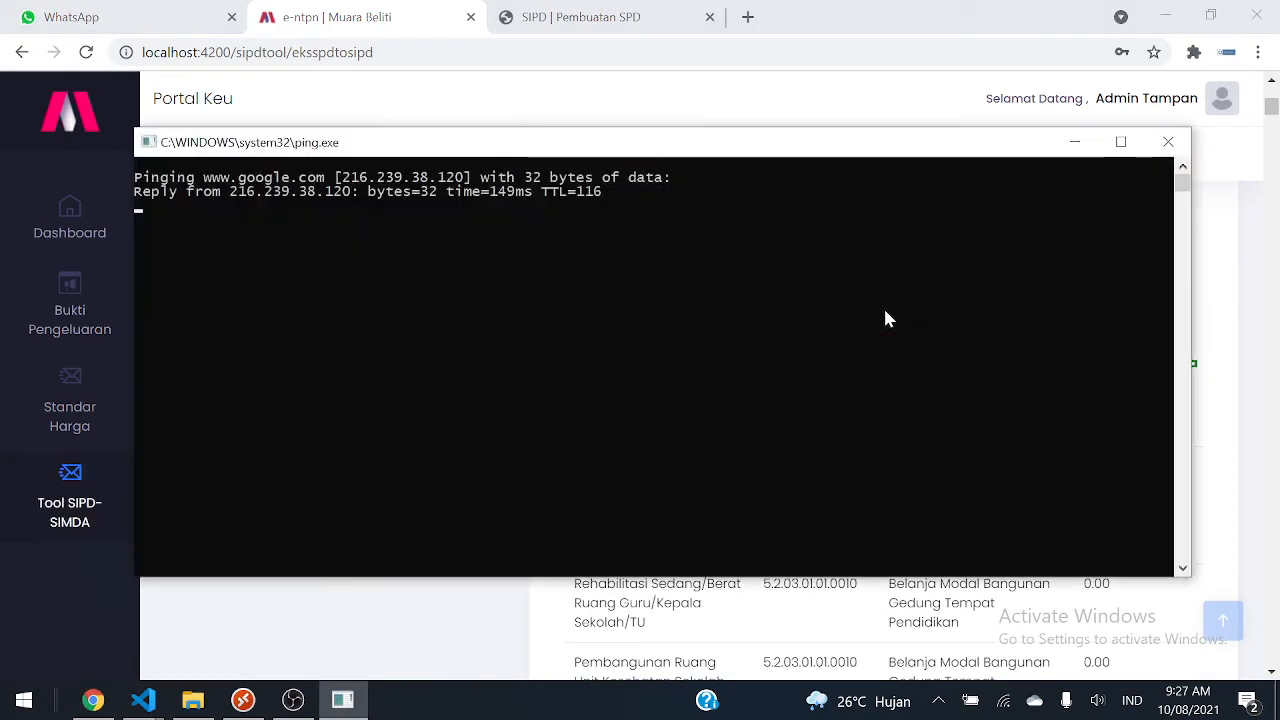
click(471, 623)
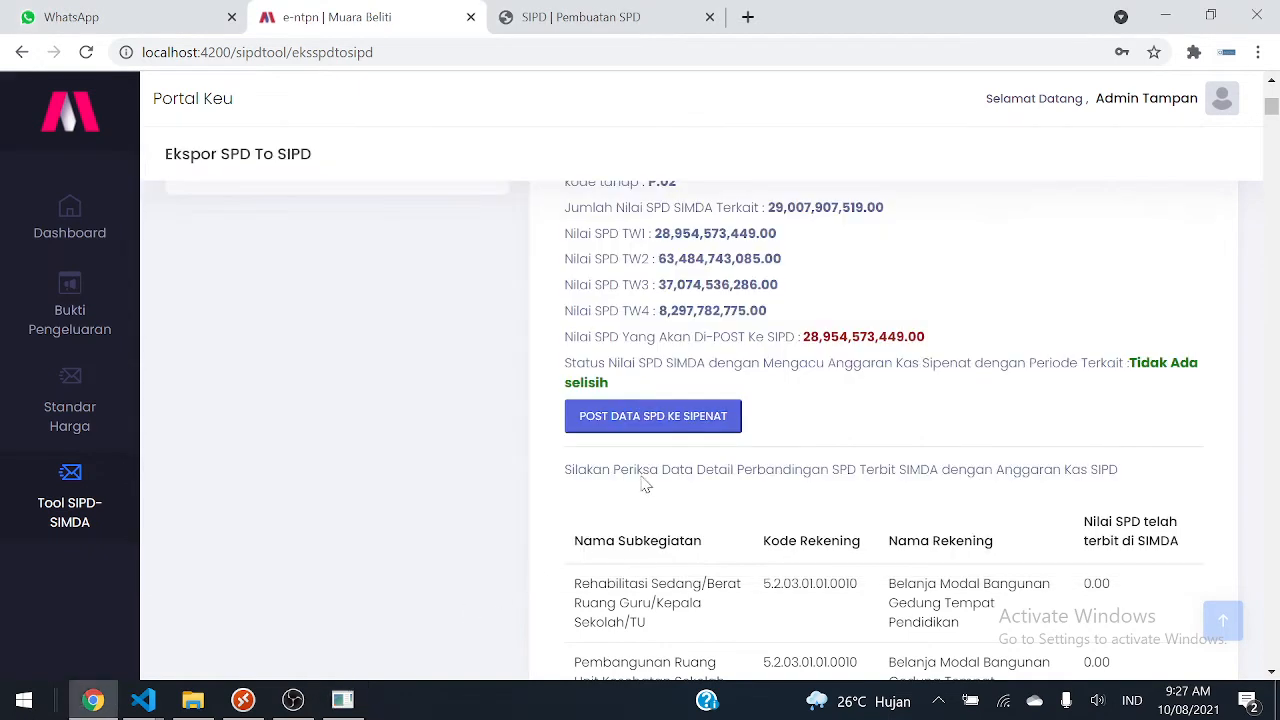
- Post the synchronised SPD data to Sipenat, check the request in the portalcore terminal in Visual Studio Code, and dismiss the portal's notification
click(695, 430)
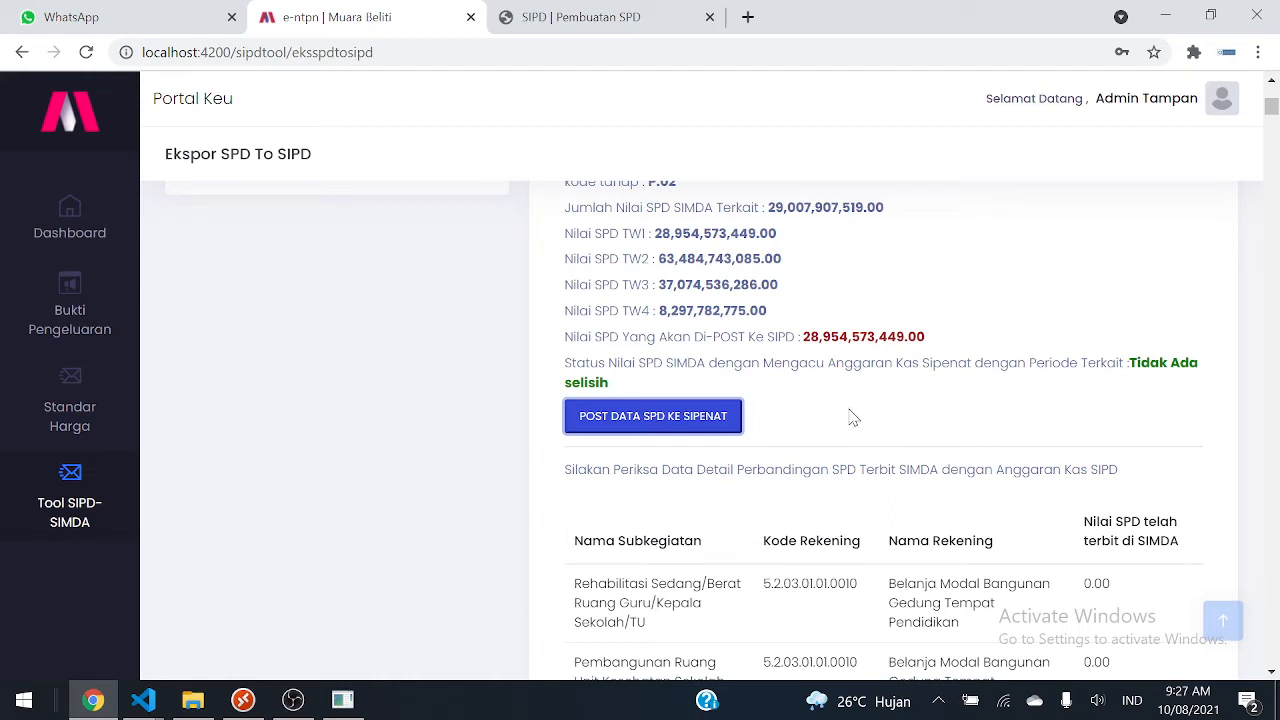
click(145, 702)
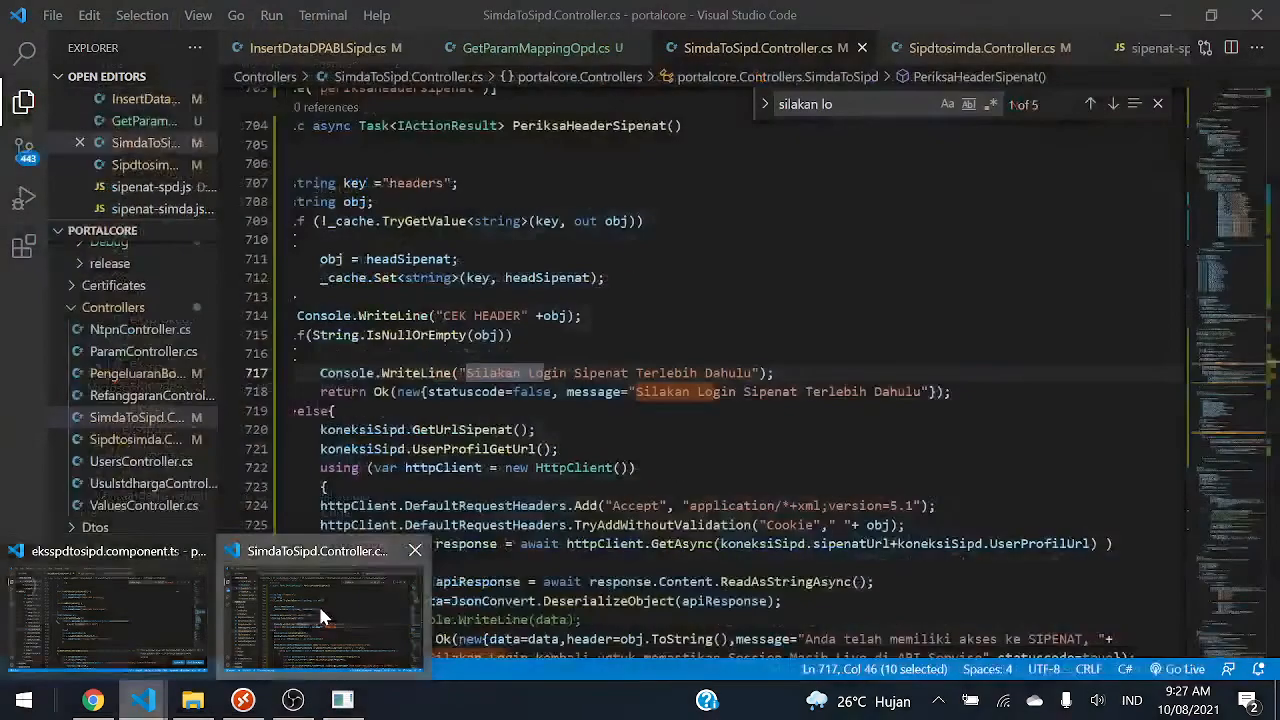
click(320, 608)
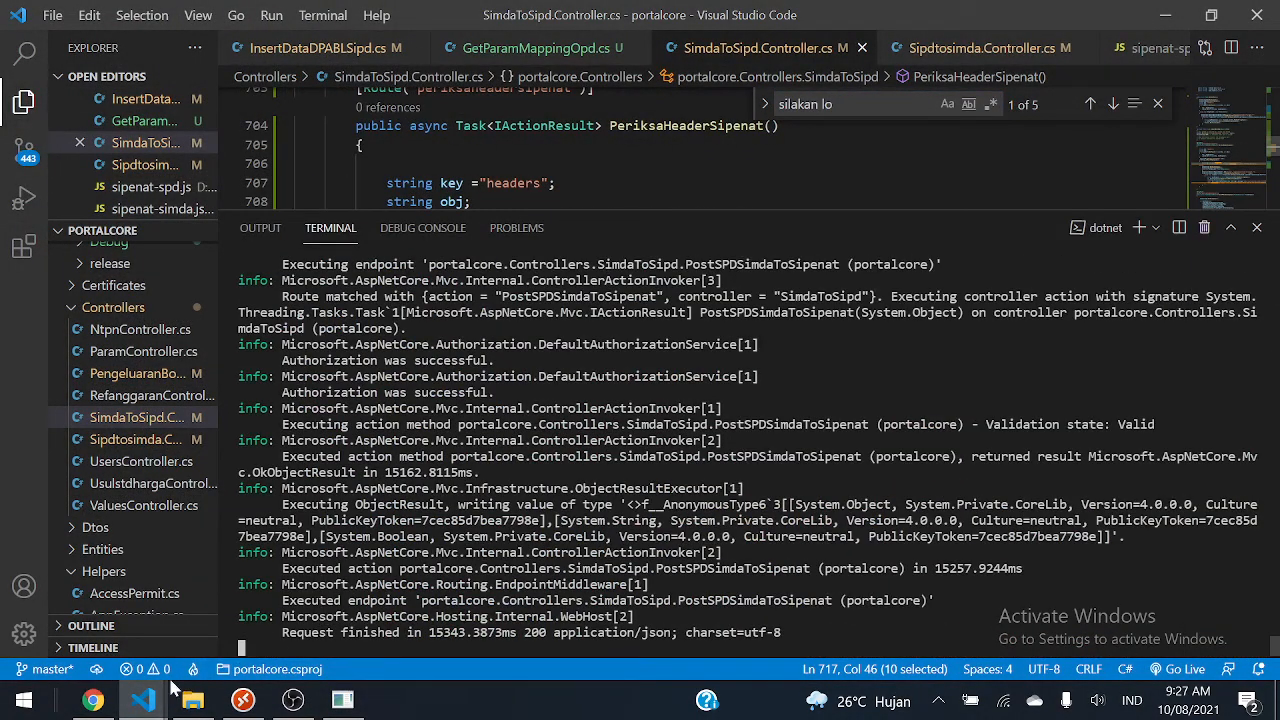
click(93, 700)
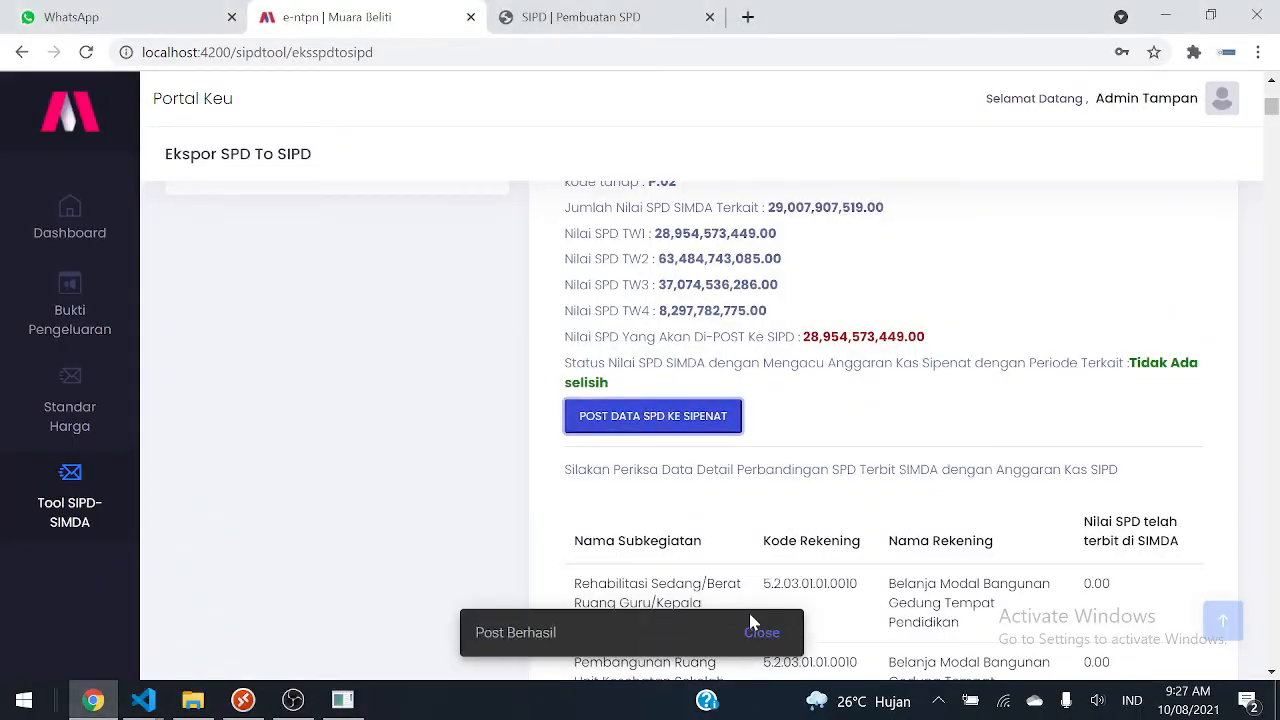
click(762, 632)
- Reload the SPD page in SIPD and check the issued SPD list for the newly posted SPD's value and stage
scroll(655, 572, up, 3)
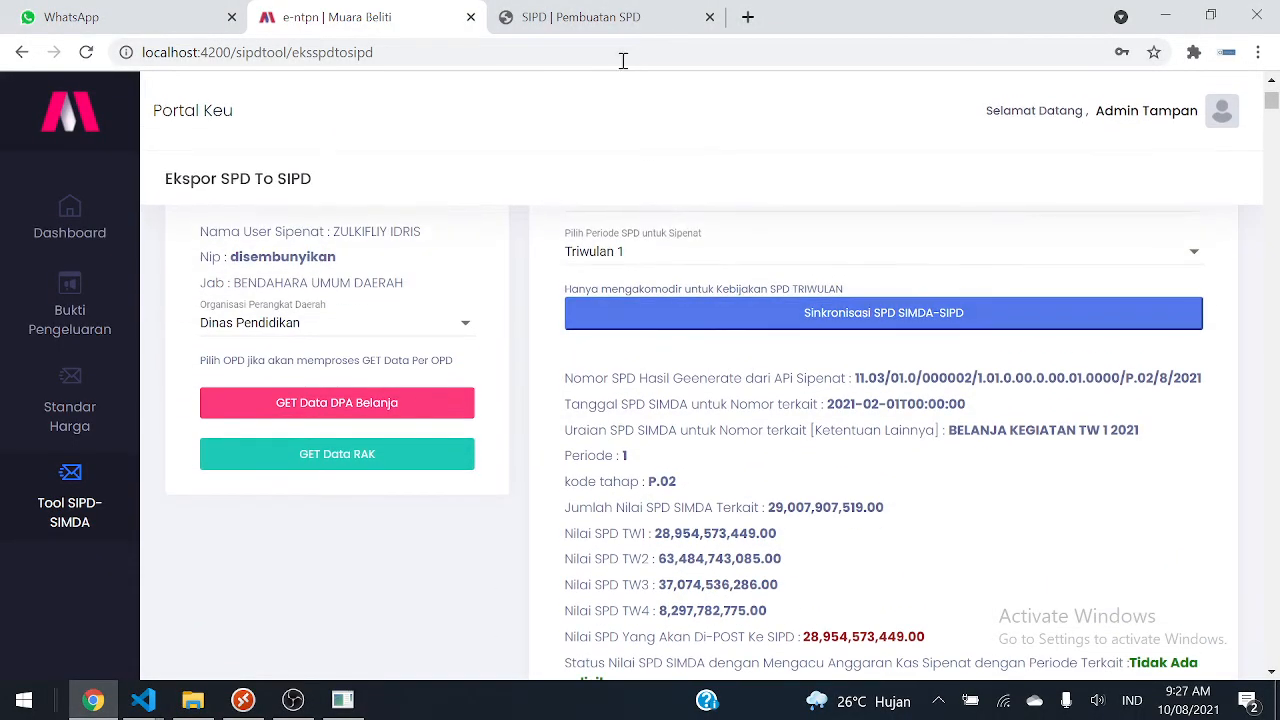
click(621, 22)
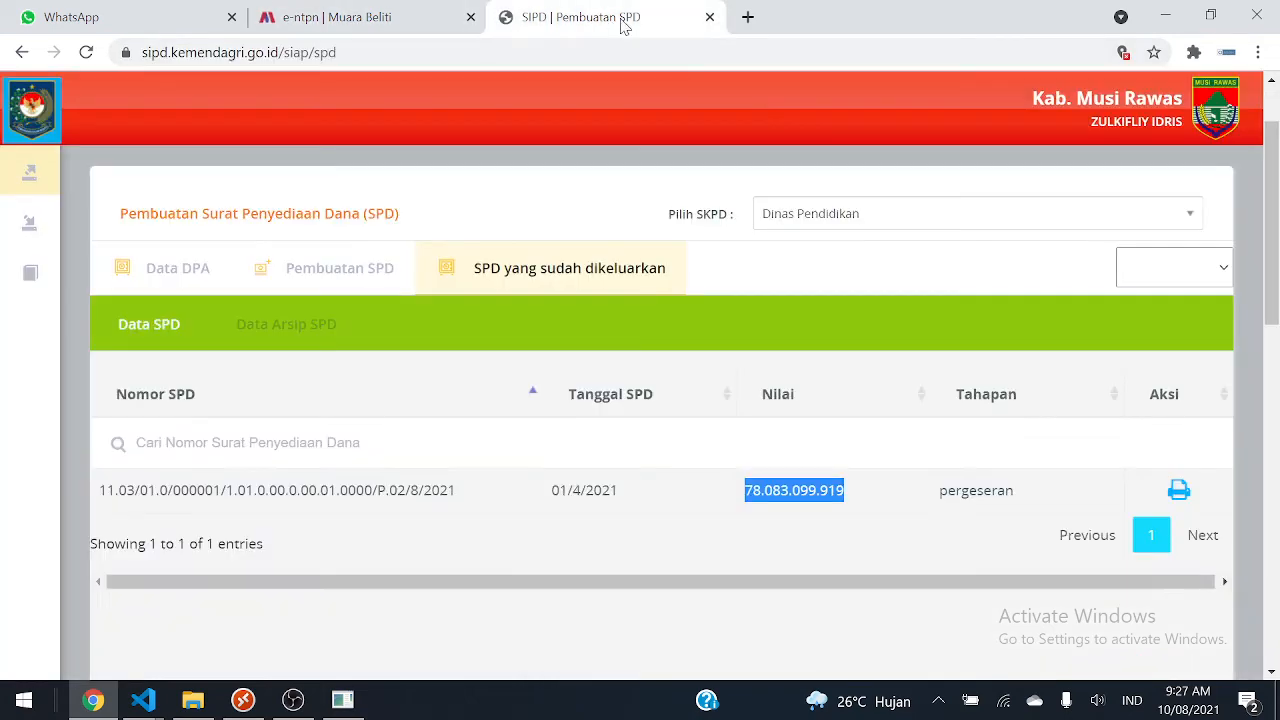
click(86, 52)
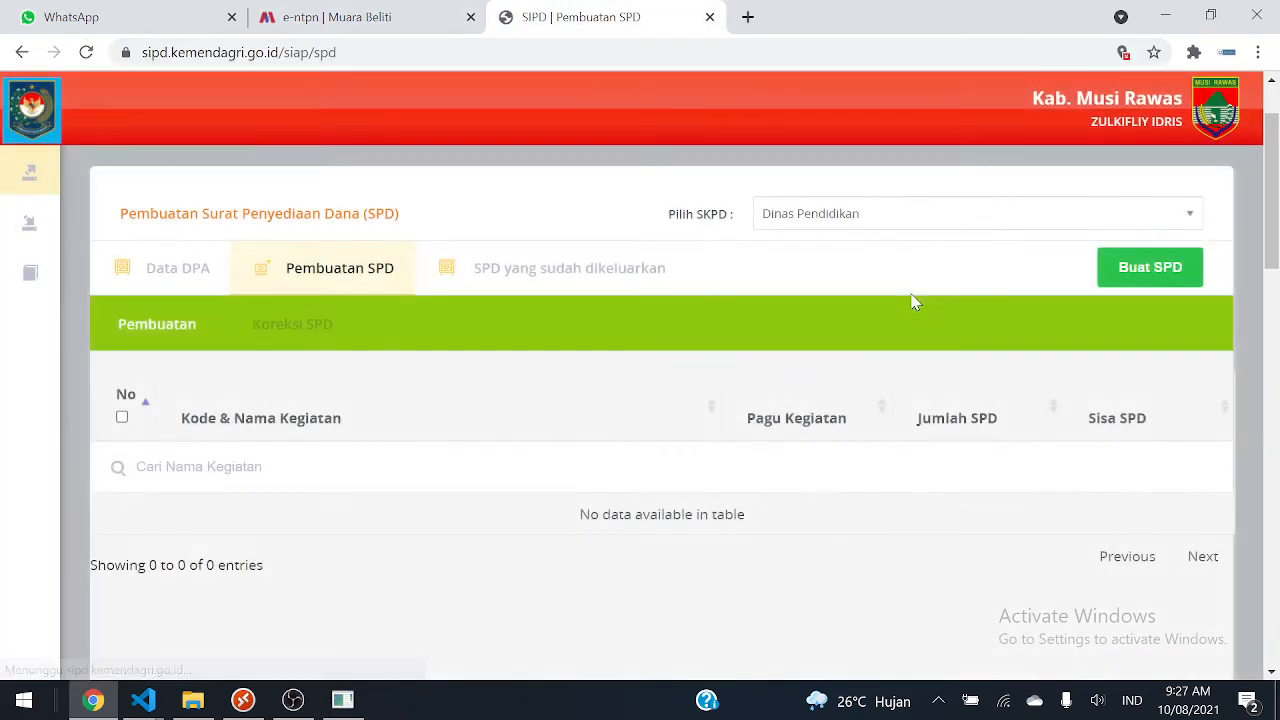
click(608, 270)
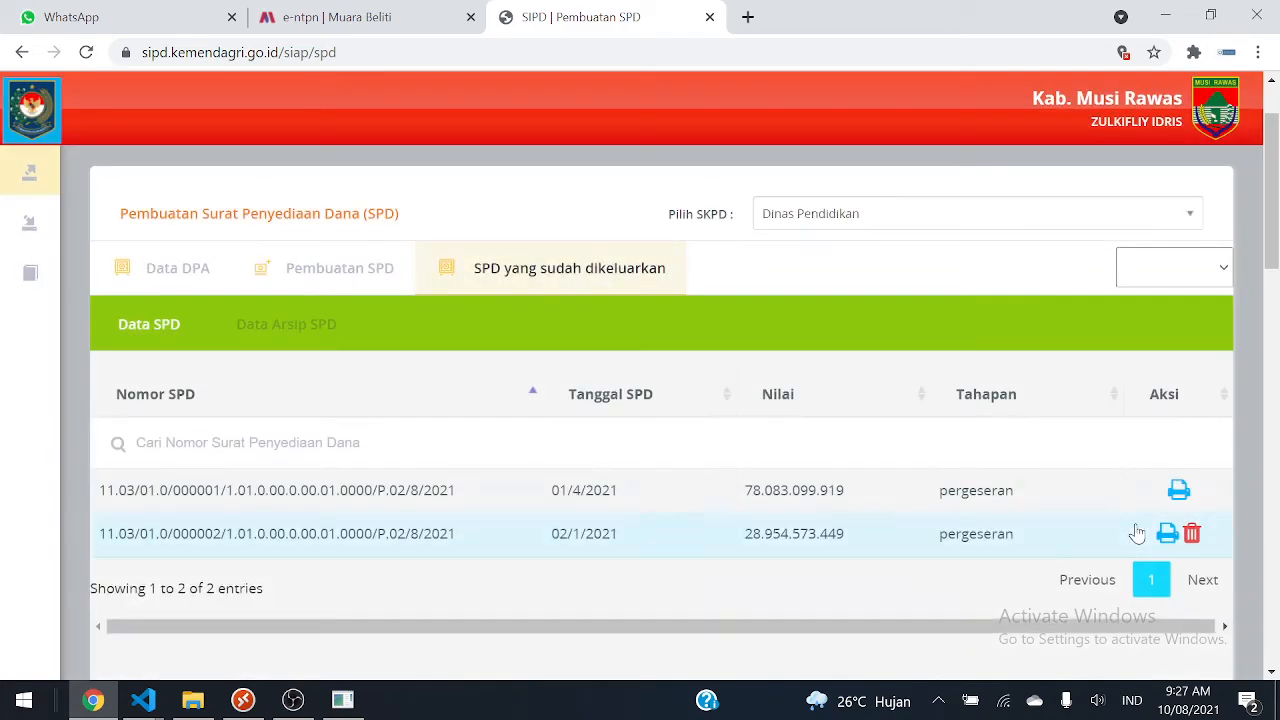
drag(1058, 550, 718, 535)
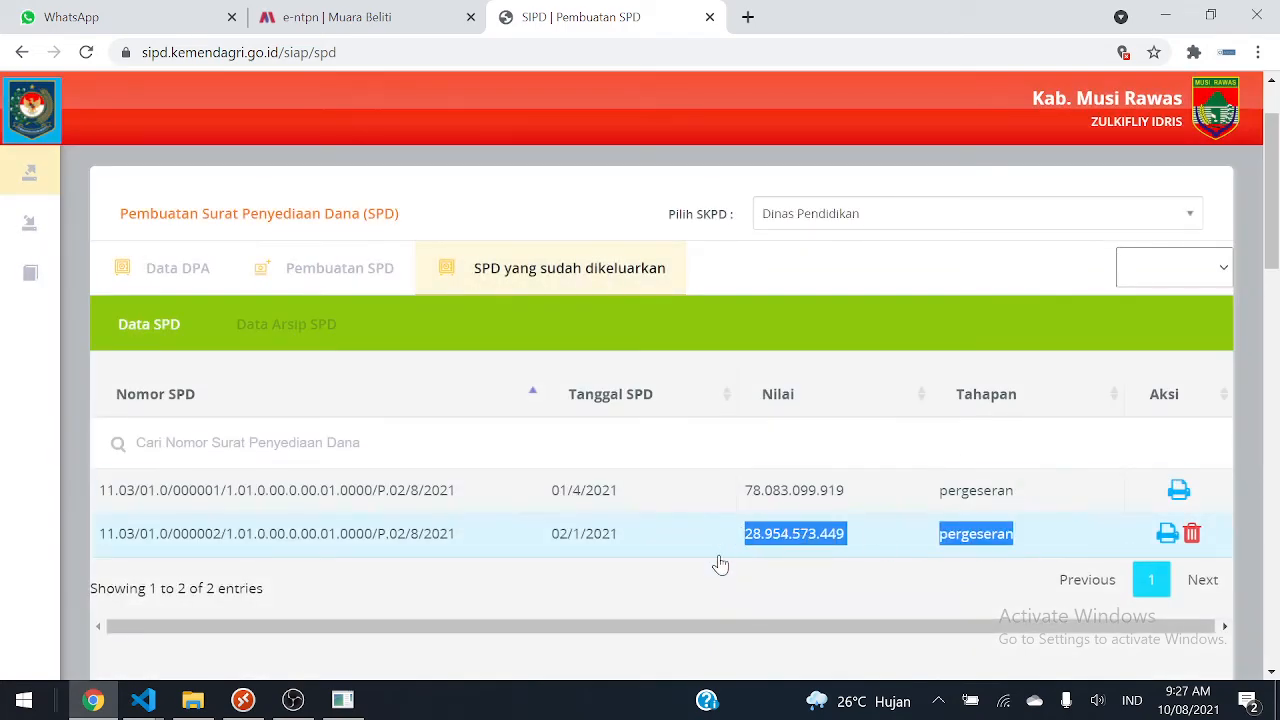
- Return to the e-ntpn portal and check the amount posted to SIPD and the difference status
click(318, 14)
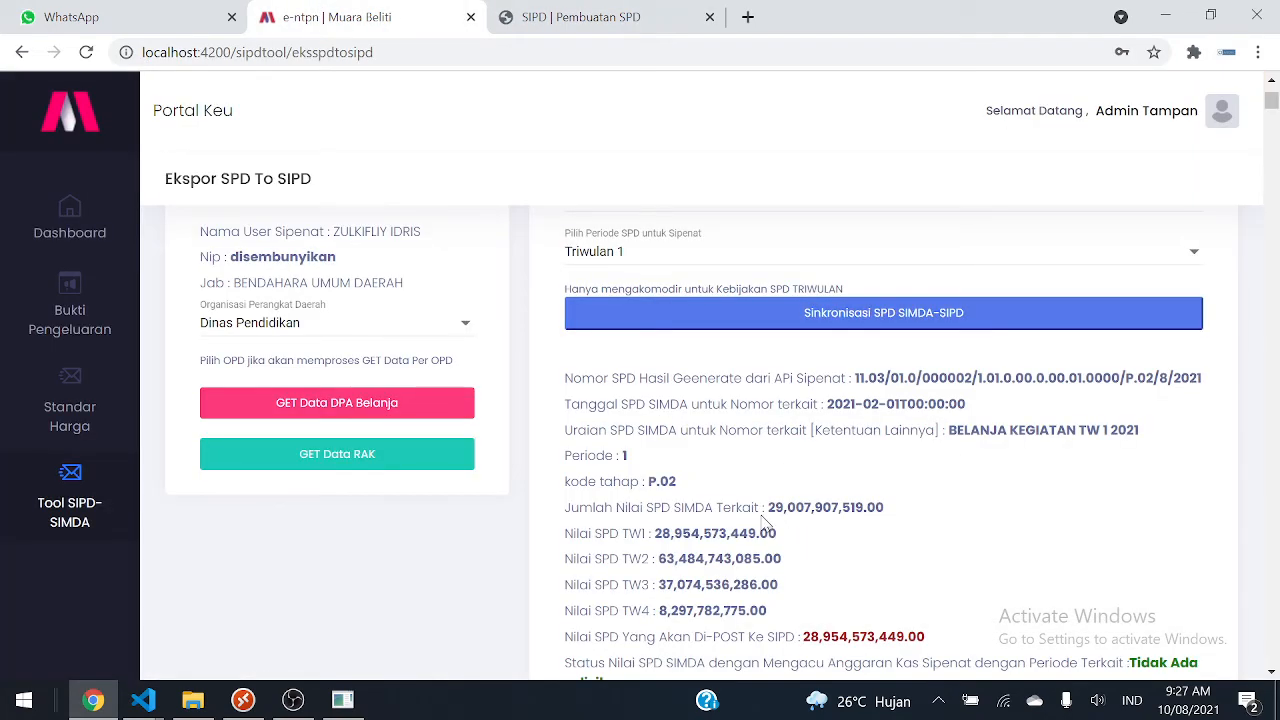
scroll(765, 525, down, 2)
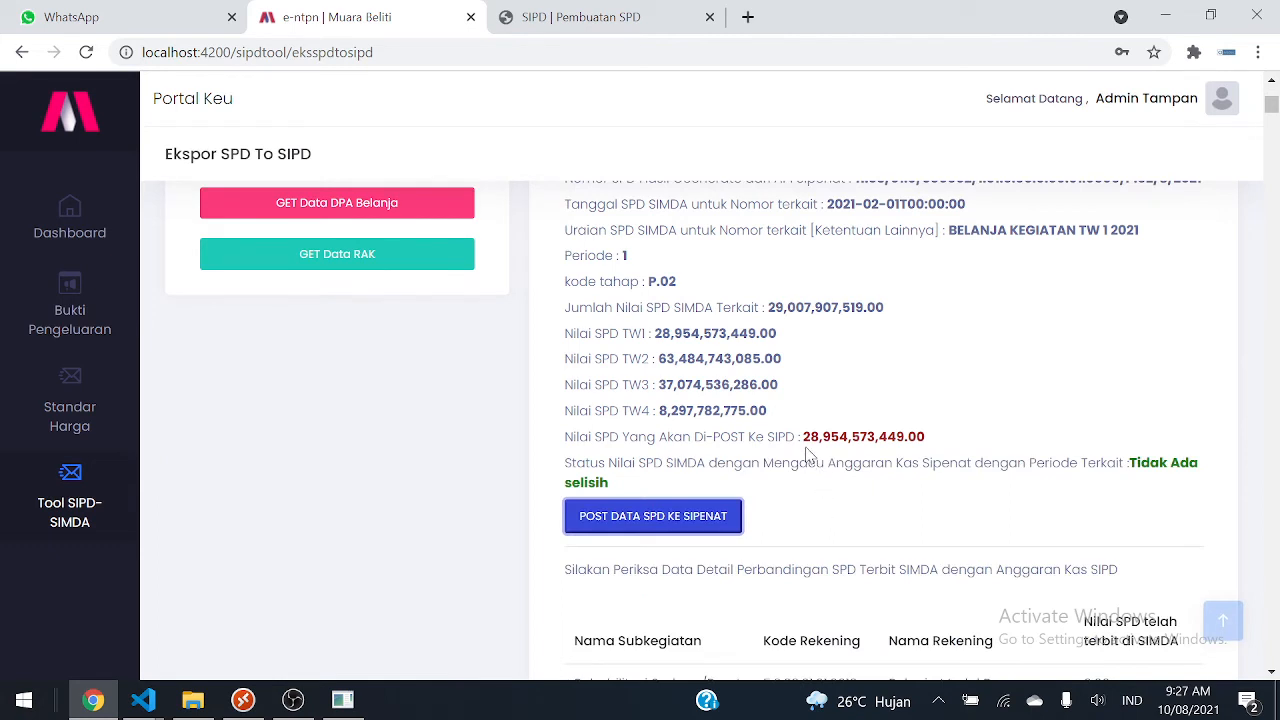
drag(803, 437, 930, 447)
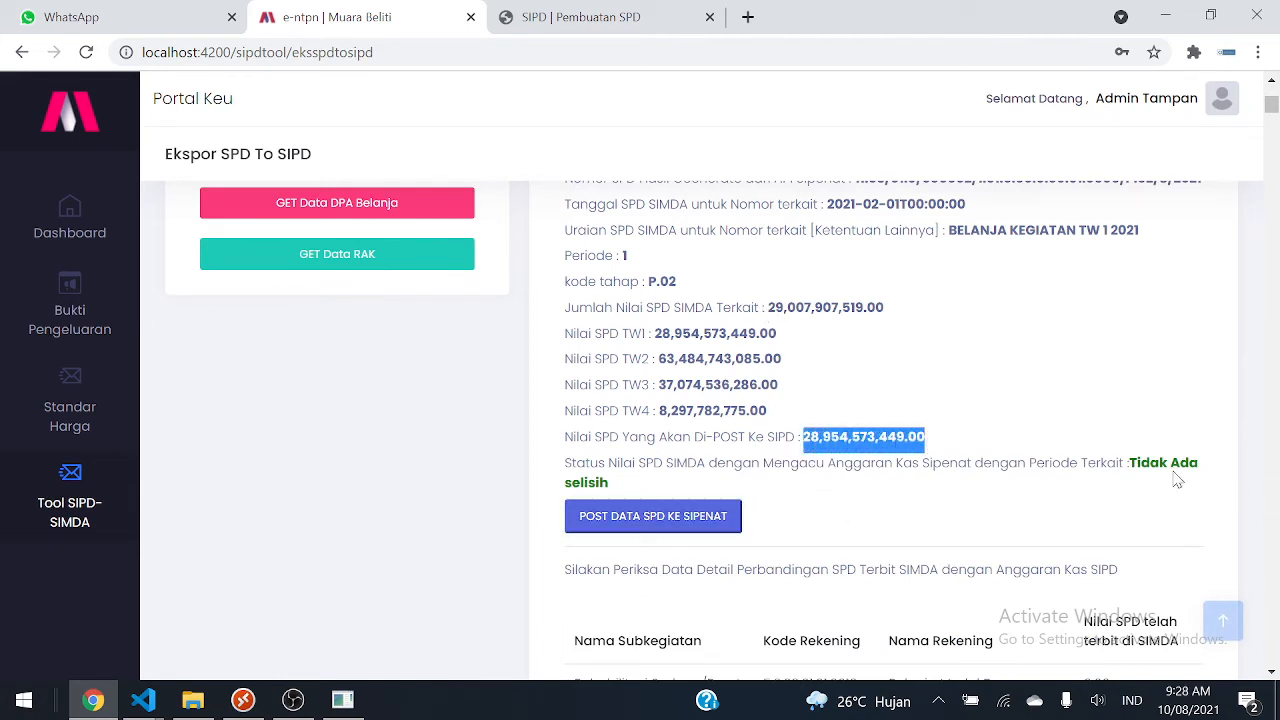
drag(1136, 465, 1201, 488)
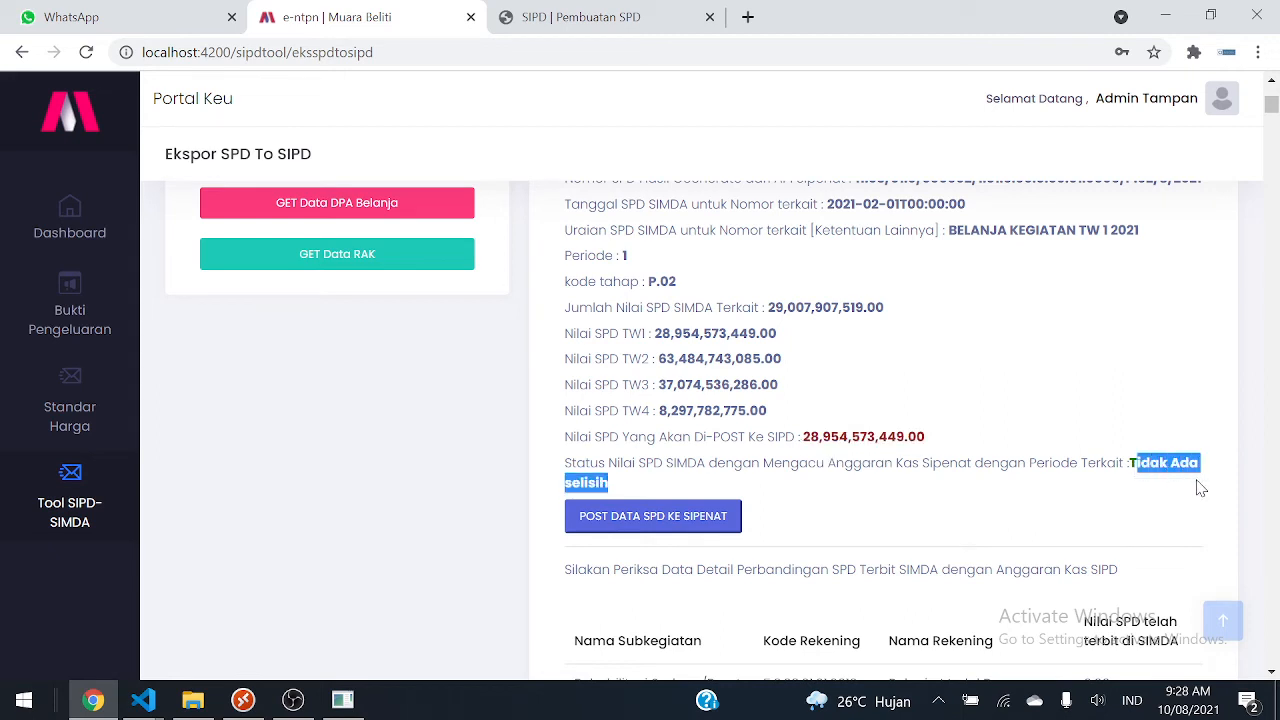
click(823, 435)
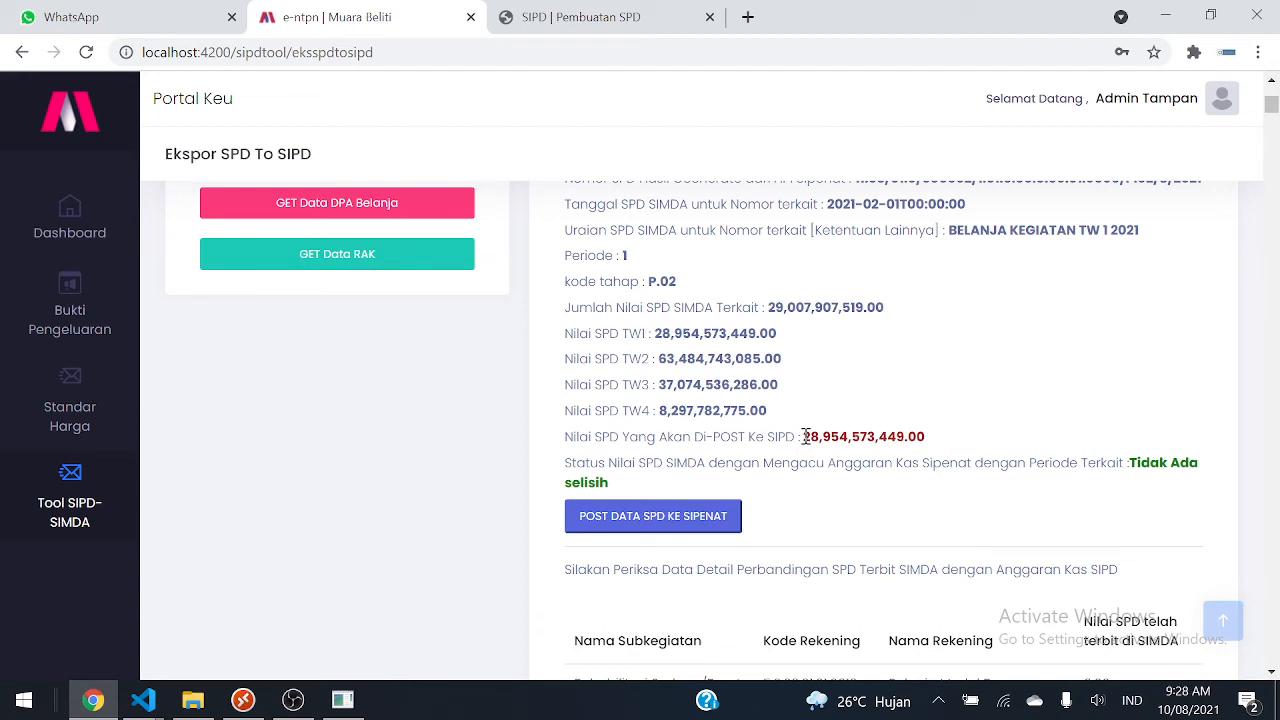
- Compare the amount posted to SIPD with the TW1 value and the related SPD SIMDA total
drag(806, 436, 933, 444)
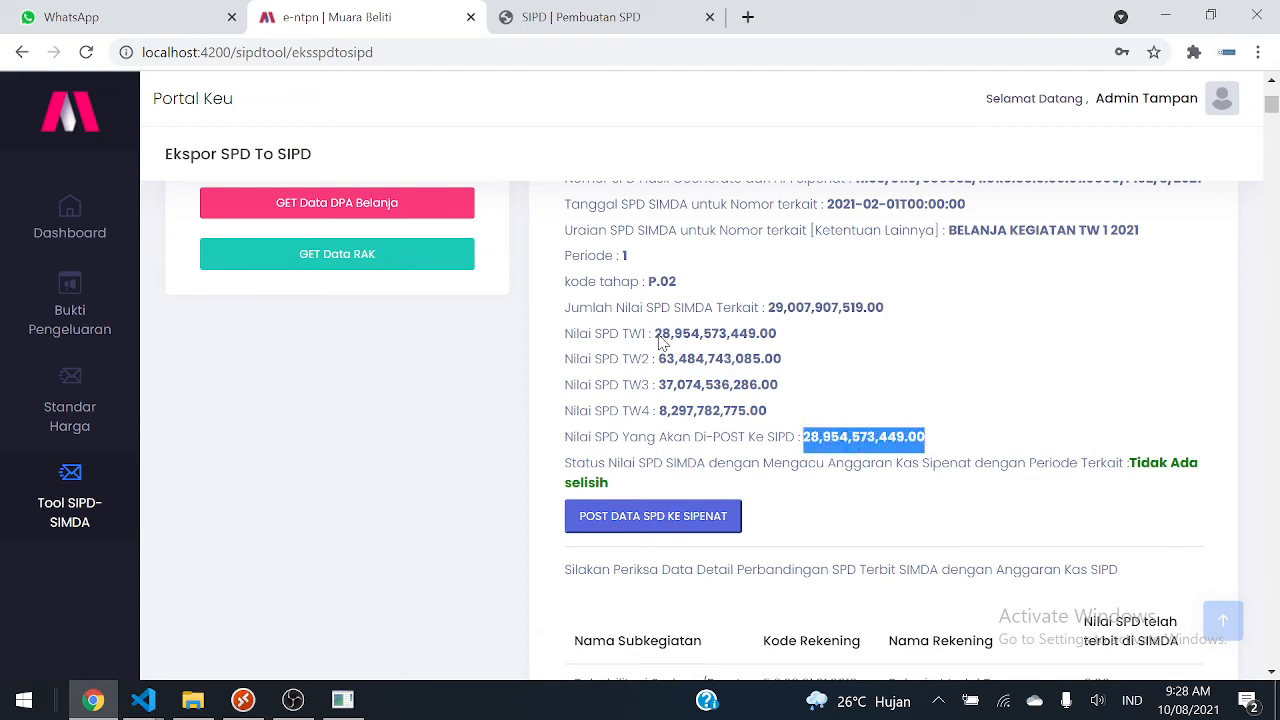
drag(656, 336, 786, 343)
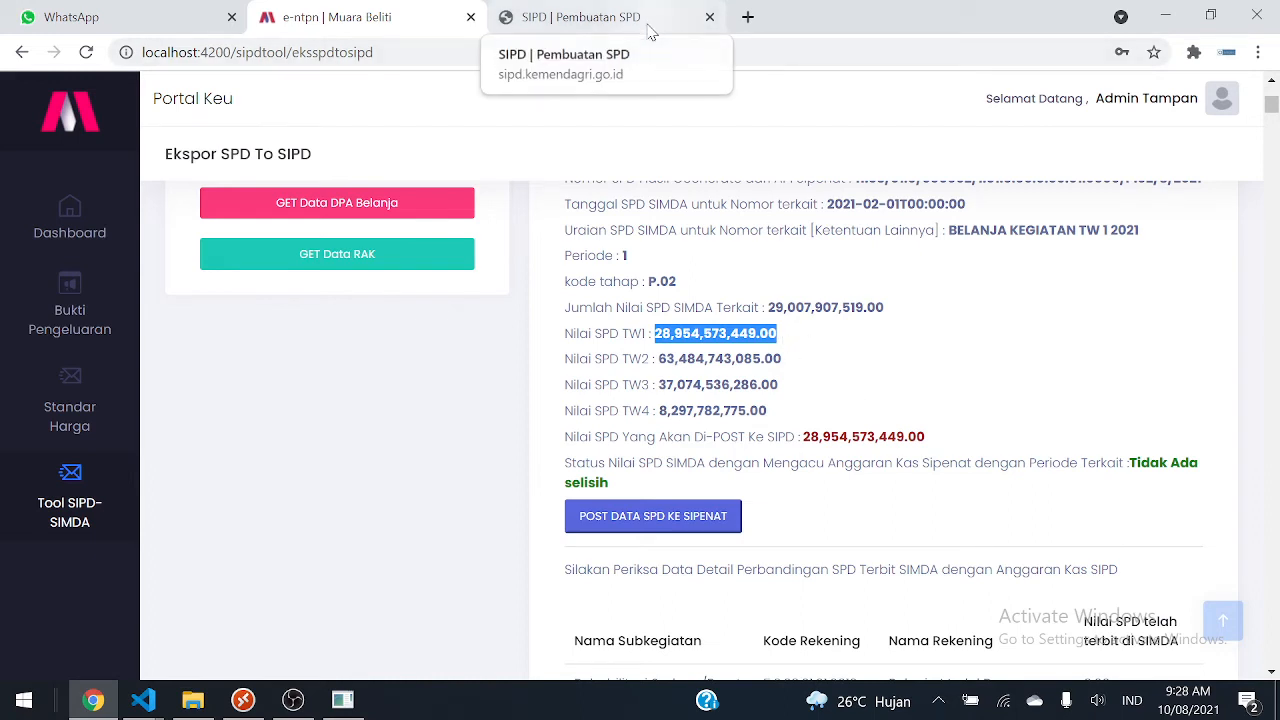
drag(885, 310, 769, 314)
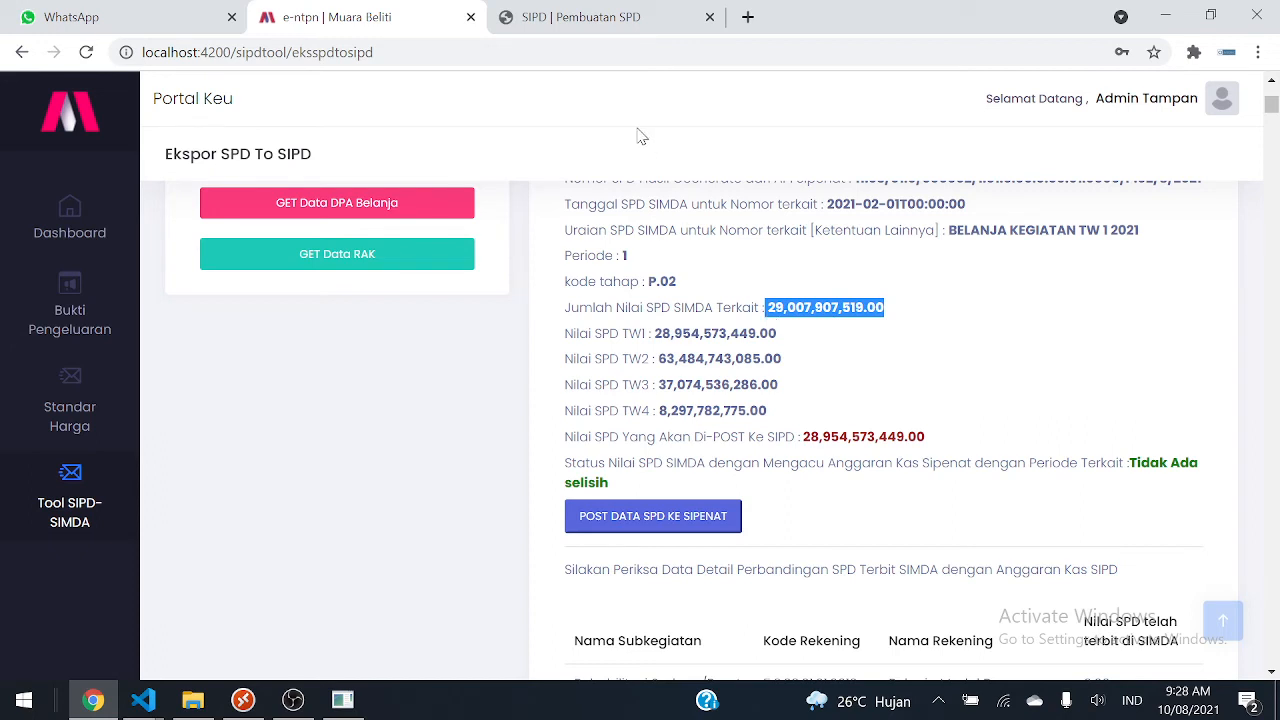
scroll(860, 325, up, 2)
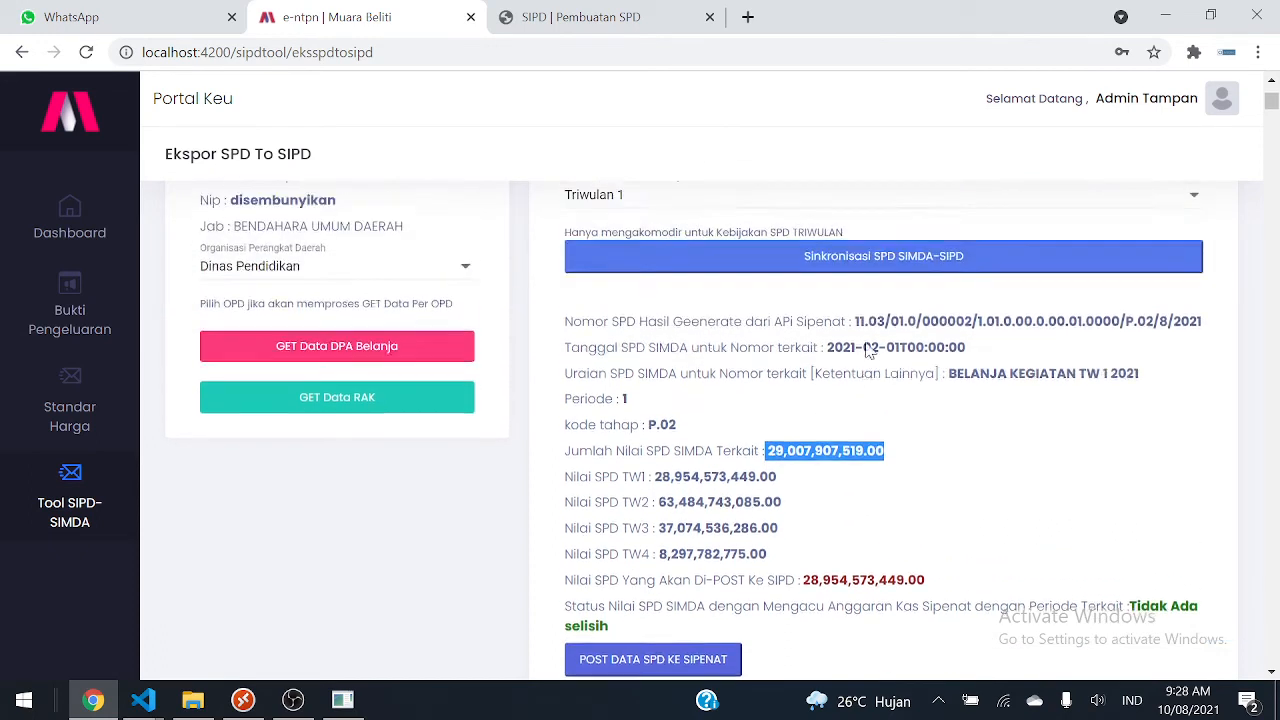
scroll(971, 526, down, 1)
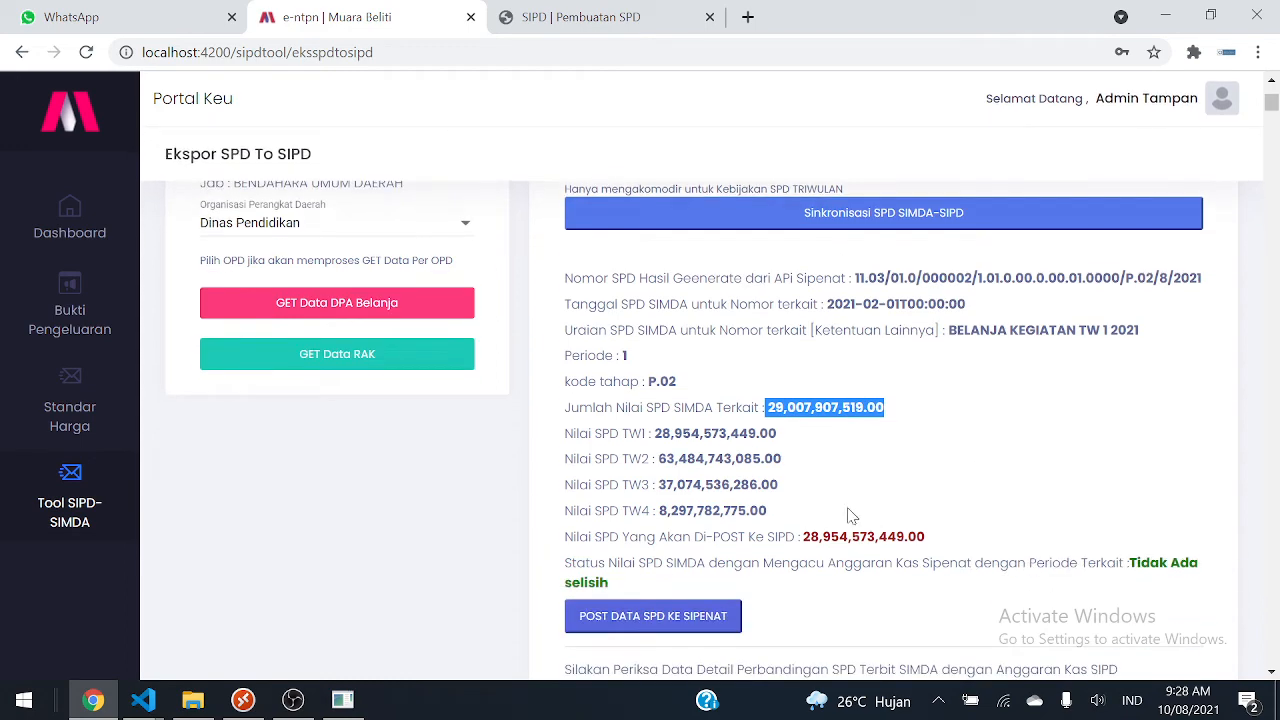
drag(804, 536, 948, 545)
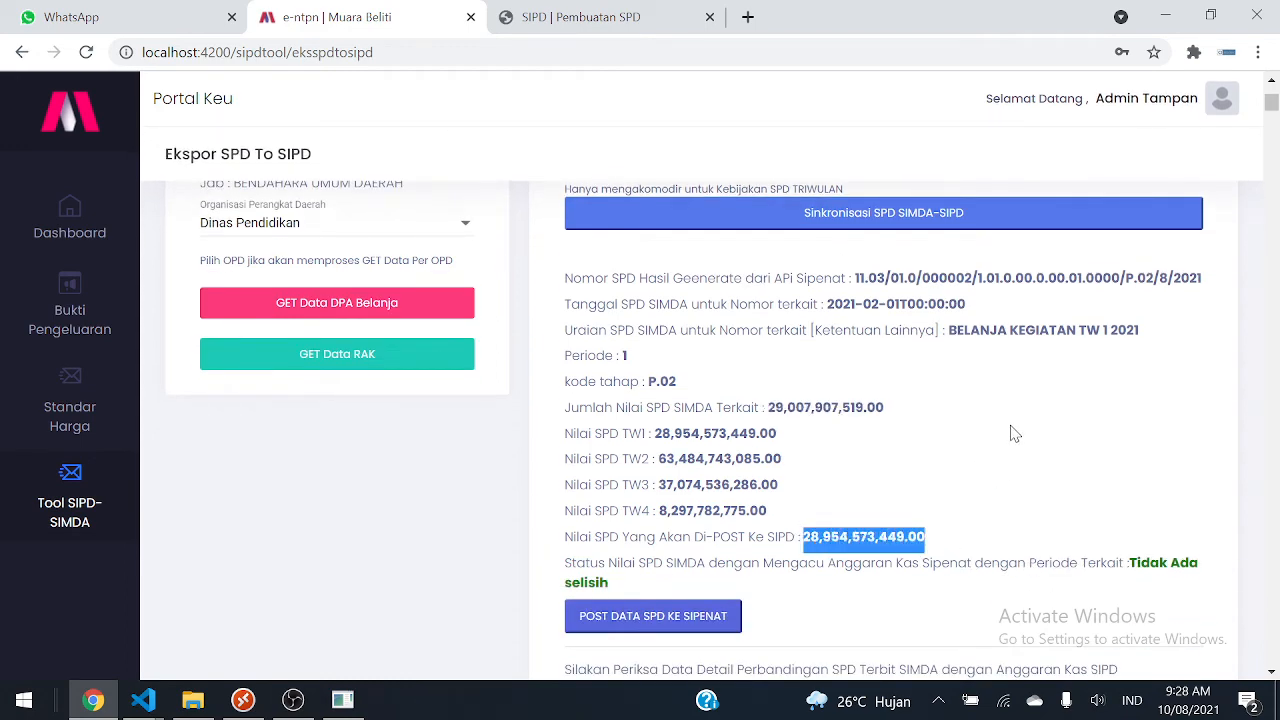
- Examine the subkegiatan, account codes and account names in the detail table comparing issued SIMDA SPD with the SIPD cash budget
scroll(1014, 433, down, 5)
scroll(906, 436, down, 3)
scroll(905, 433, up, 3)
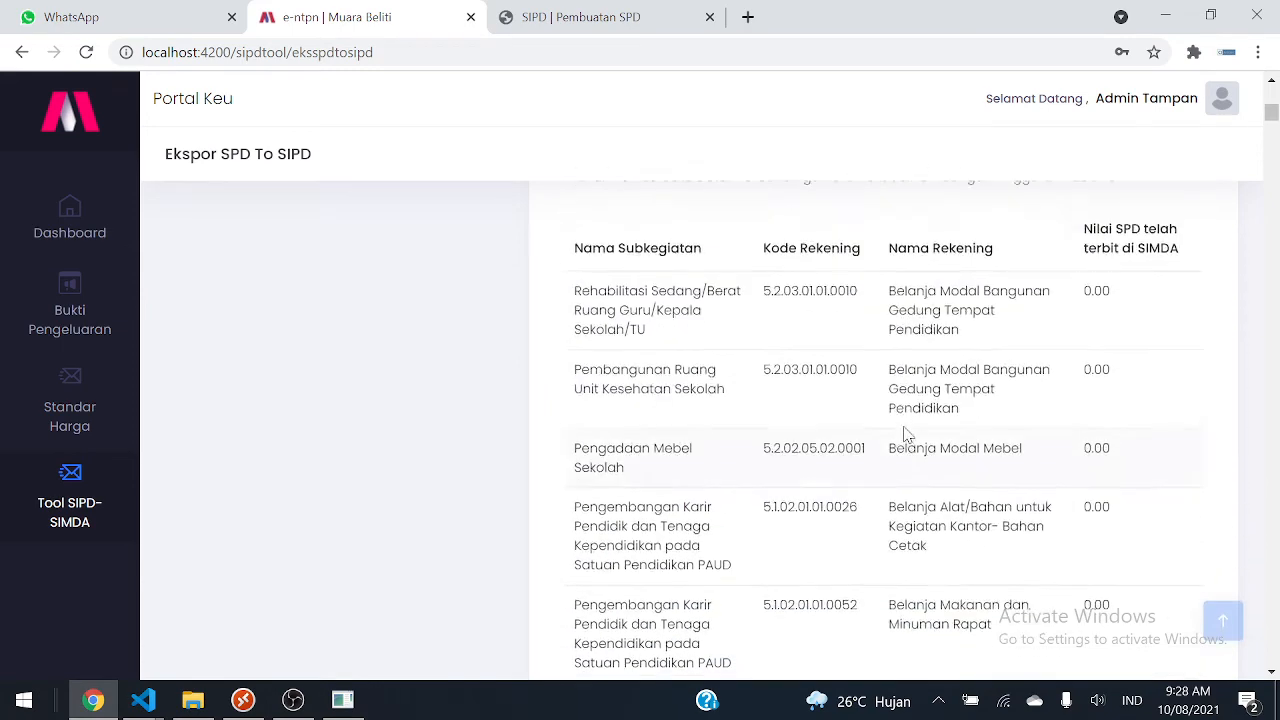
scroll(905, 433, up, 2)
scroll(900, 440, down, 2)
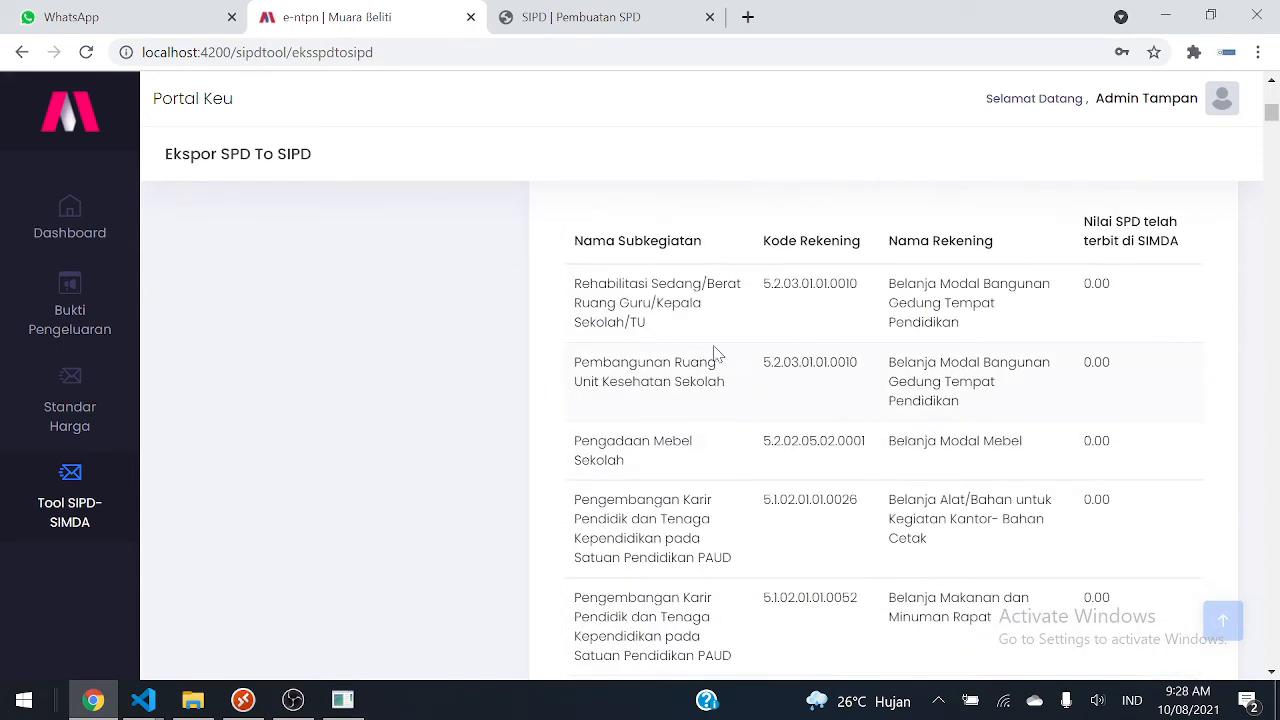
scroll(803, 343, down, 2)
scroll(803, 343, up, 3)
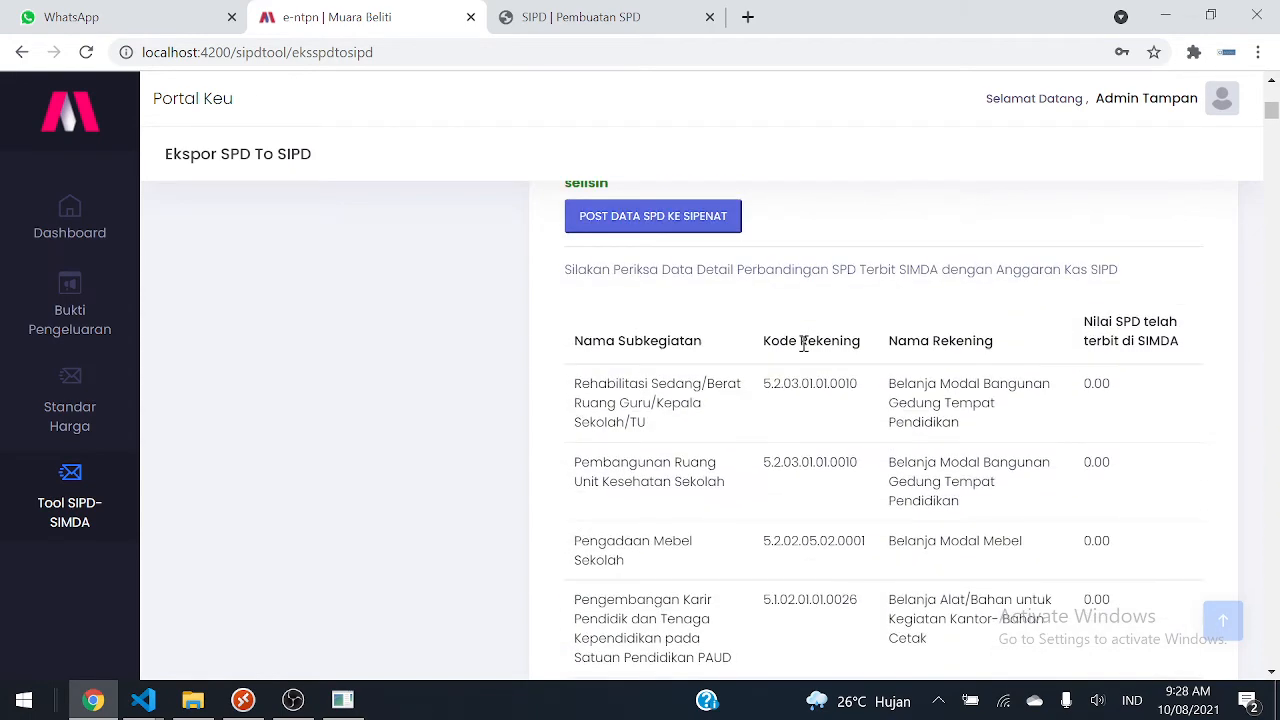
scroll(806, 343, down, 3)
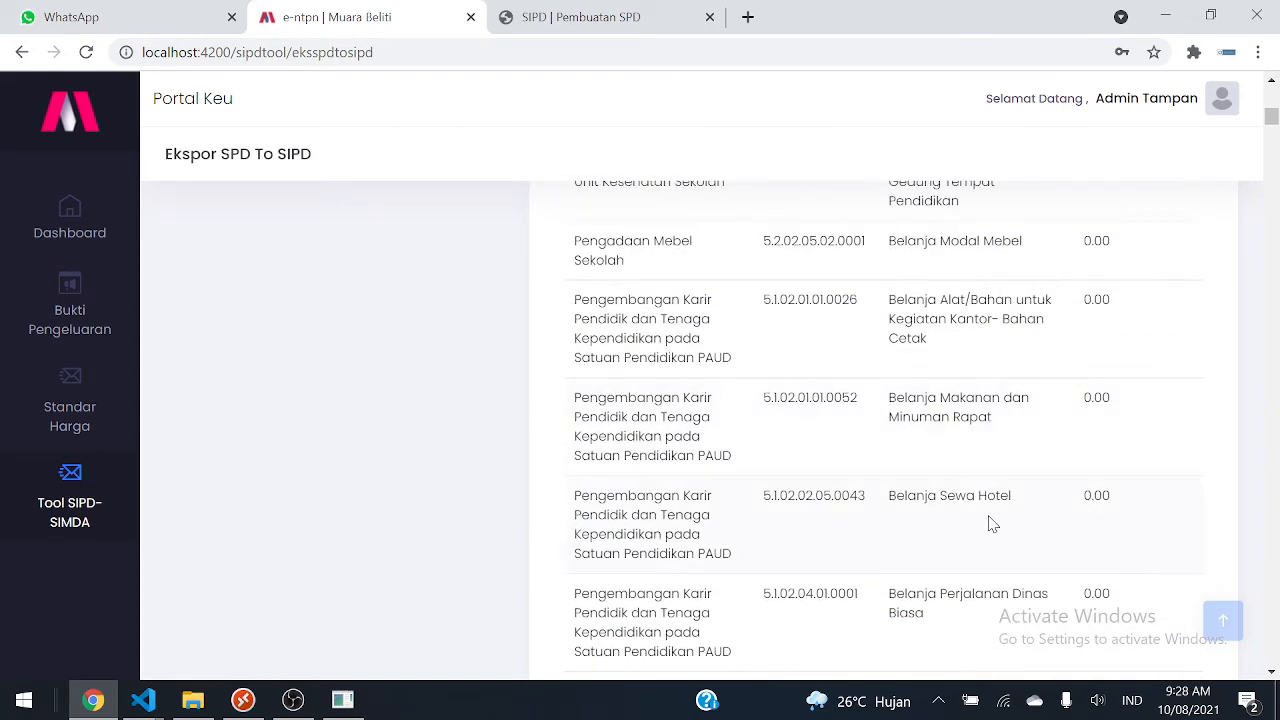
- Compare the issued SIMDA SPD values with the previous Sipenat SPD values across the account rows of the detail table
scroll(992, 523, right, 3)
scroll(992, 523, up, 3)
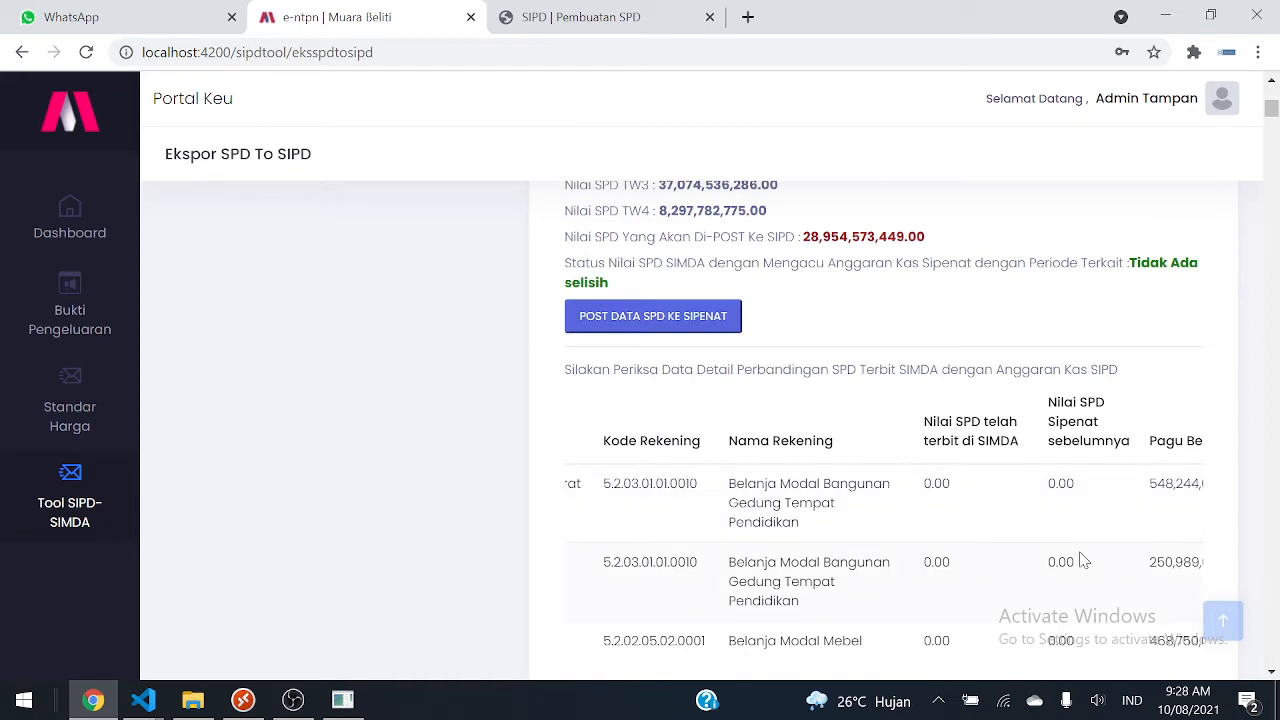
scroll(1085, 560, right, 3)
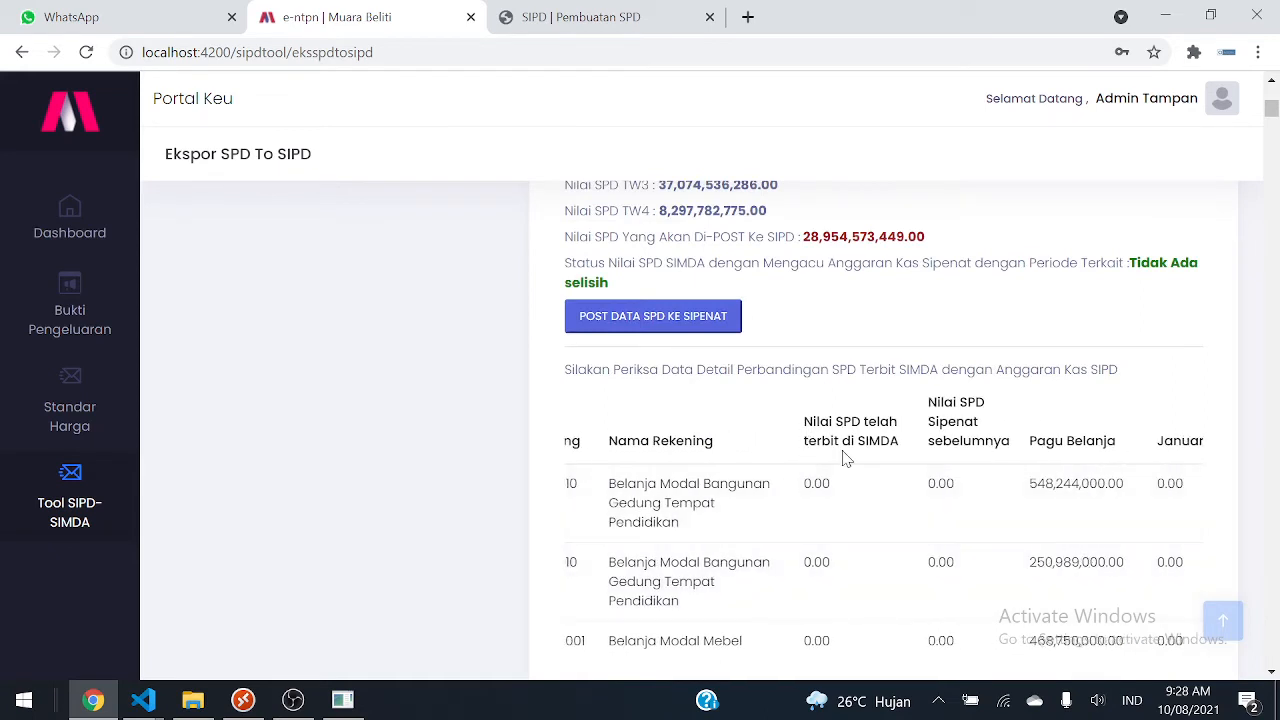
scroll(858, 466, down, 6)
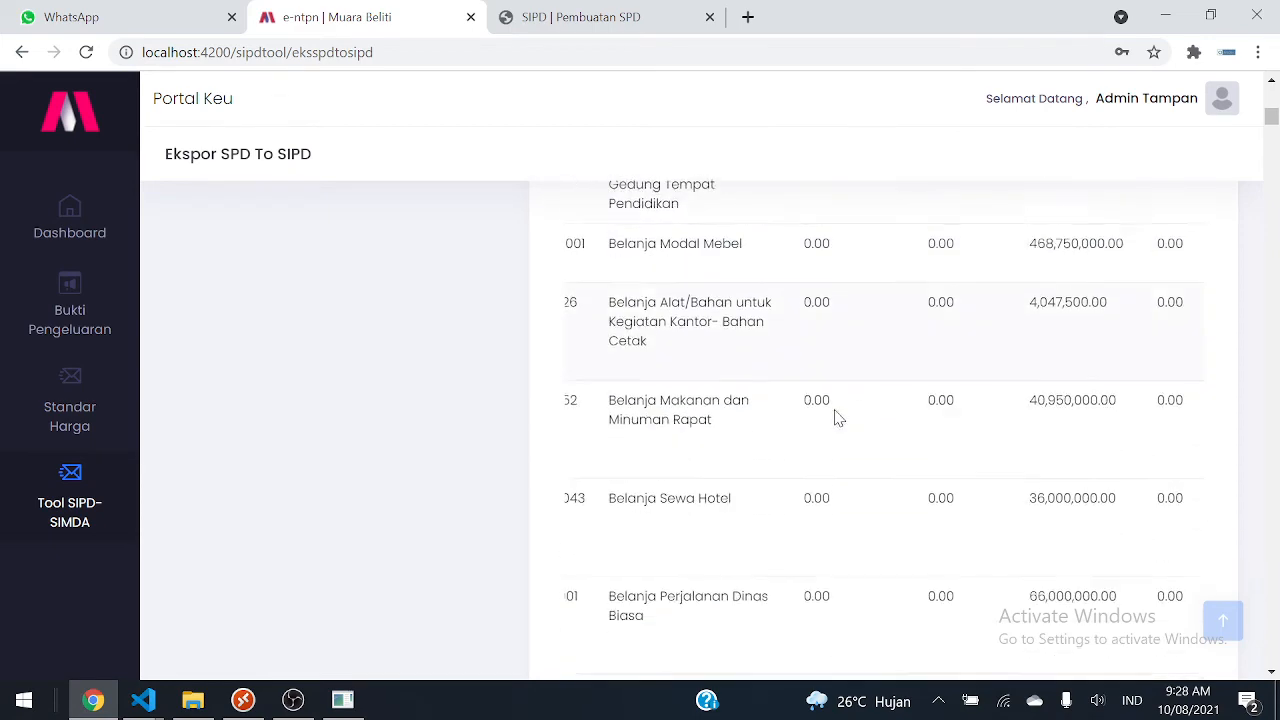
scroll(843, 427, down, 3)
scroll(858, 407, down, 10)
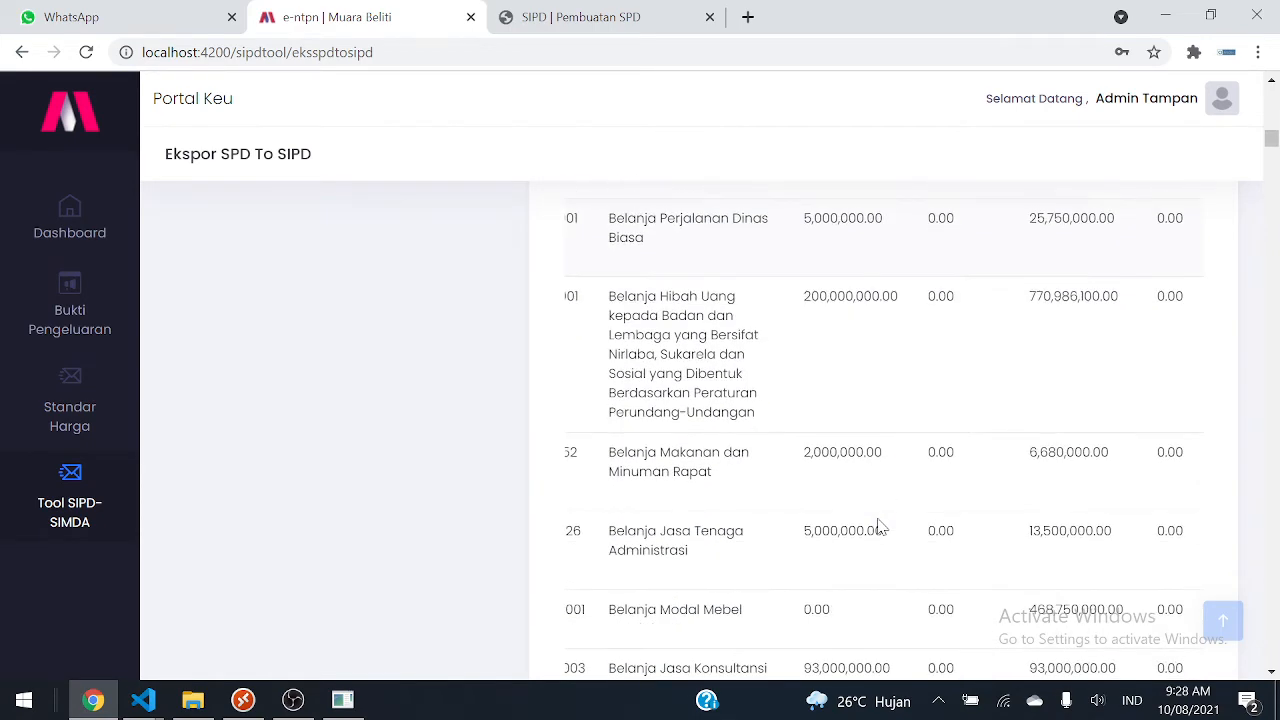
scroll(880, 527, up, 15)
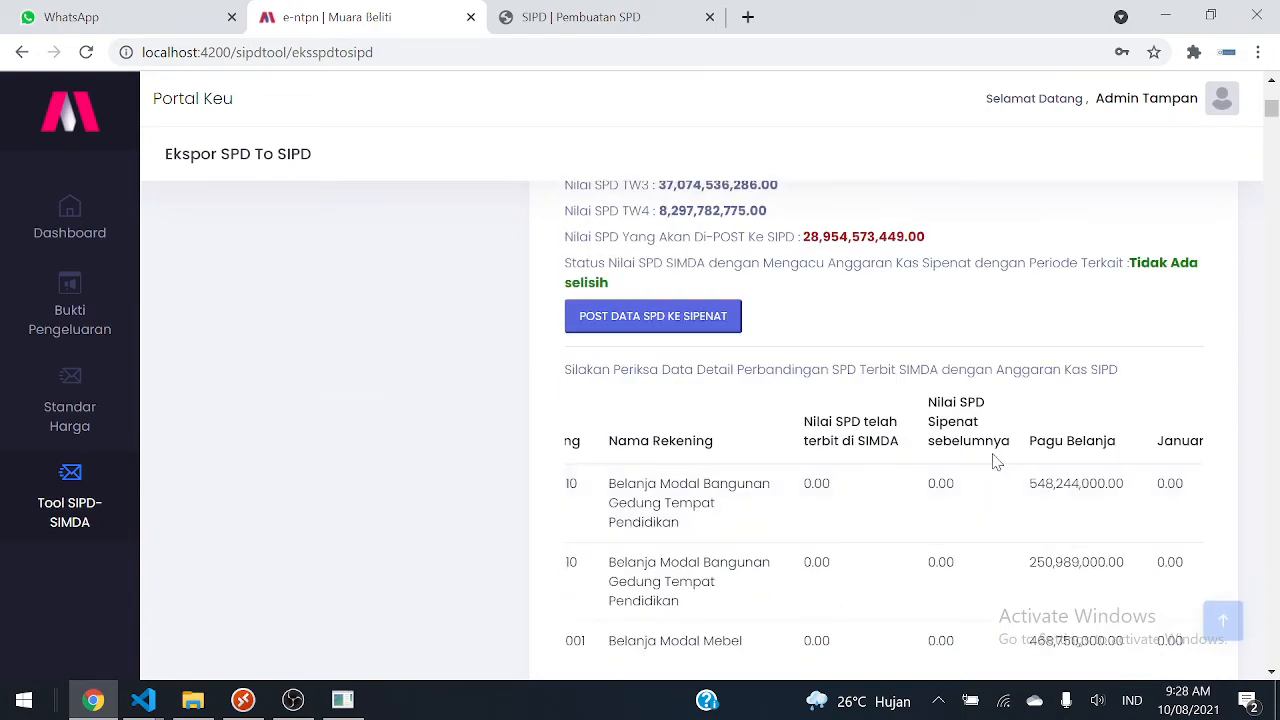
scroll(976, 525, down, 10)
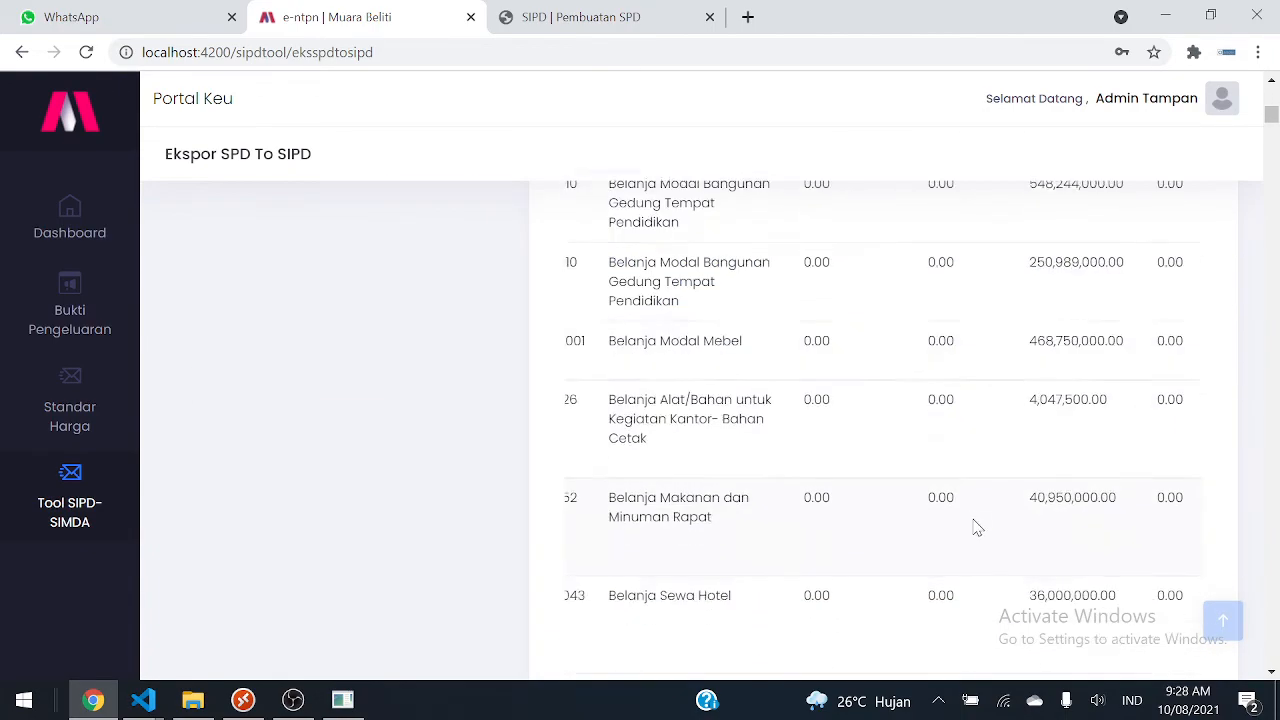
scroll(976, 525, down, 15)
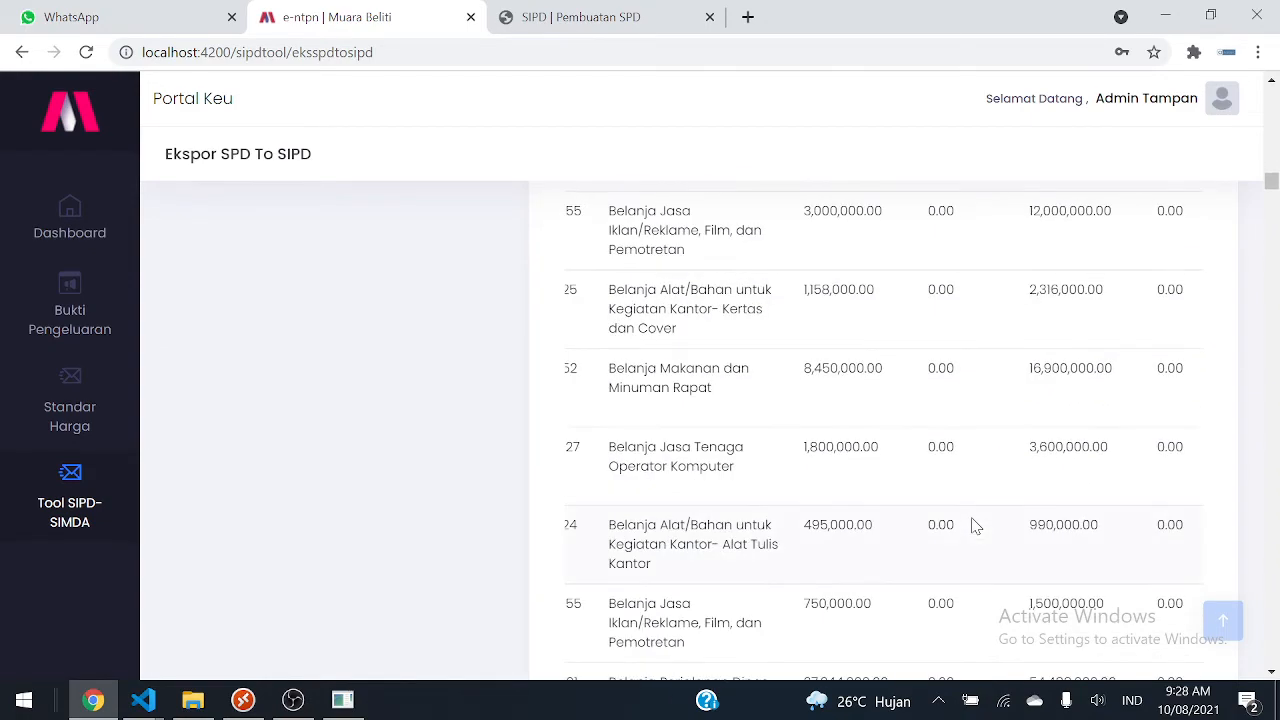
scroll(976, 525, up, 10)
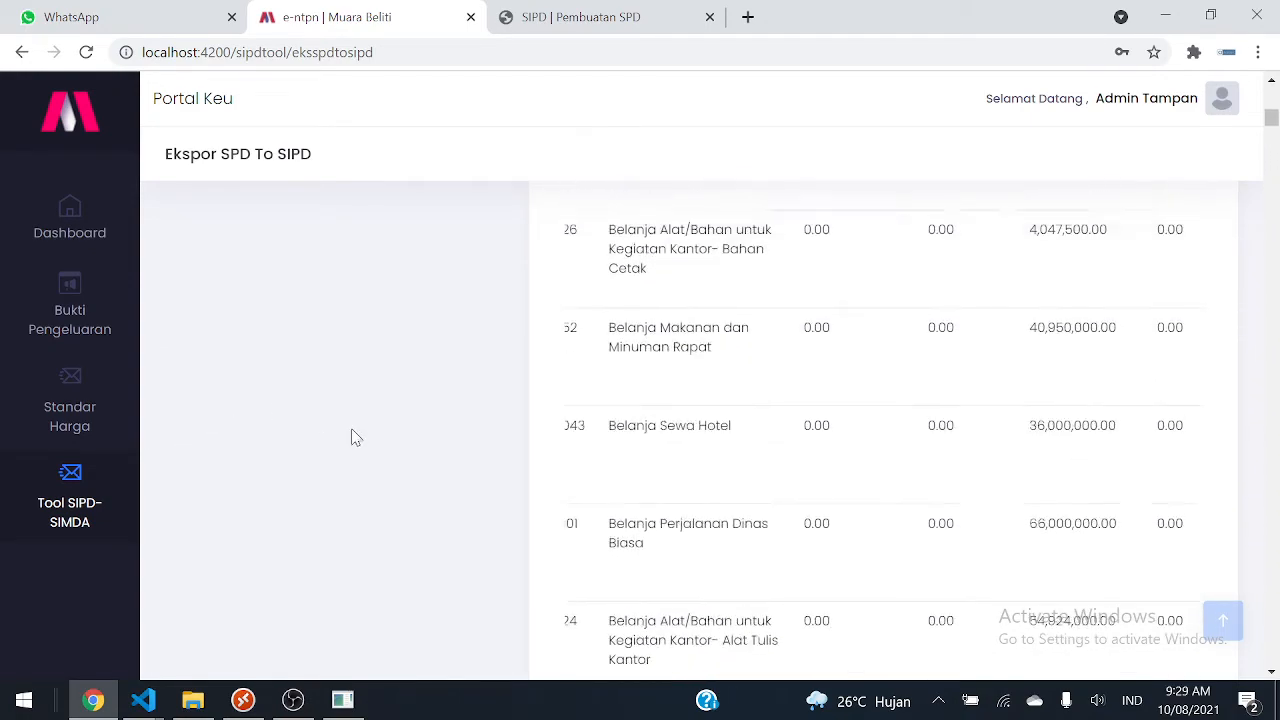
scroll(352, 437, up, 10)
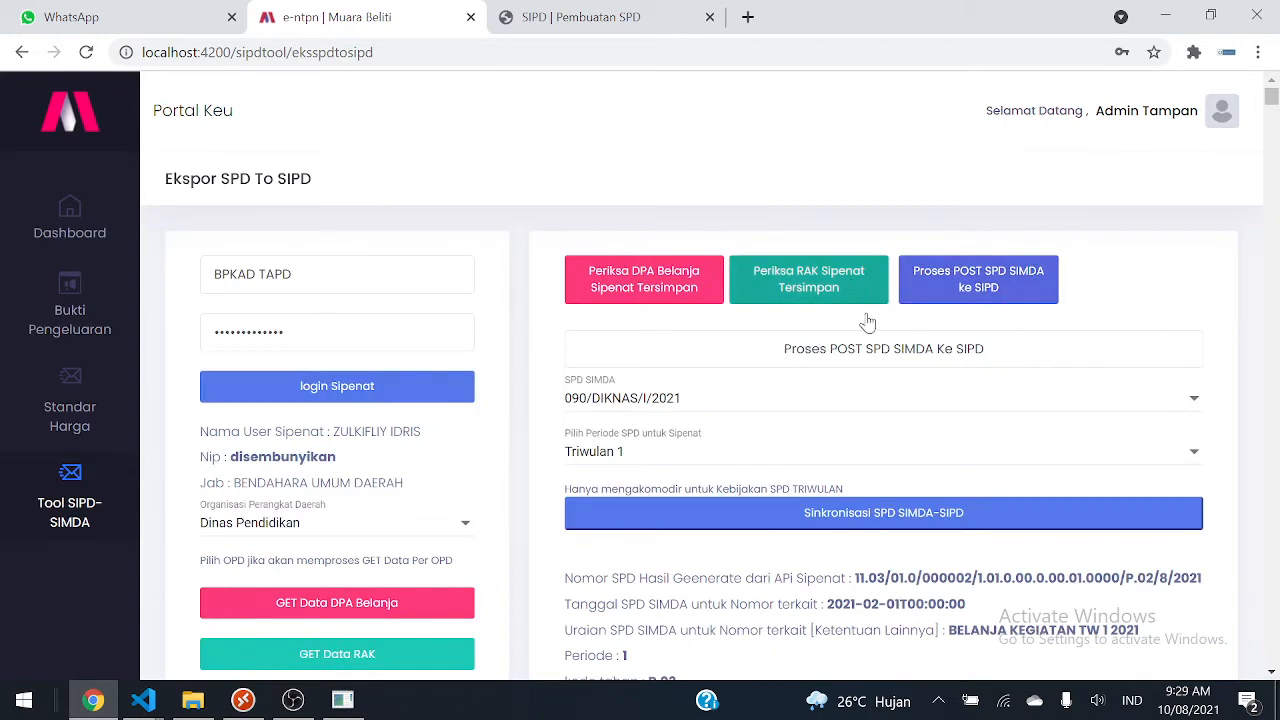
- Examine the Pagu Belanja column and the monthly cash budget columns from January to December in the detail table
scroll(868, 322, down, 10)
scroll(977, 434, up, 2)
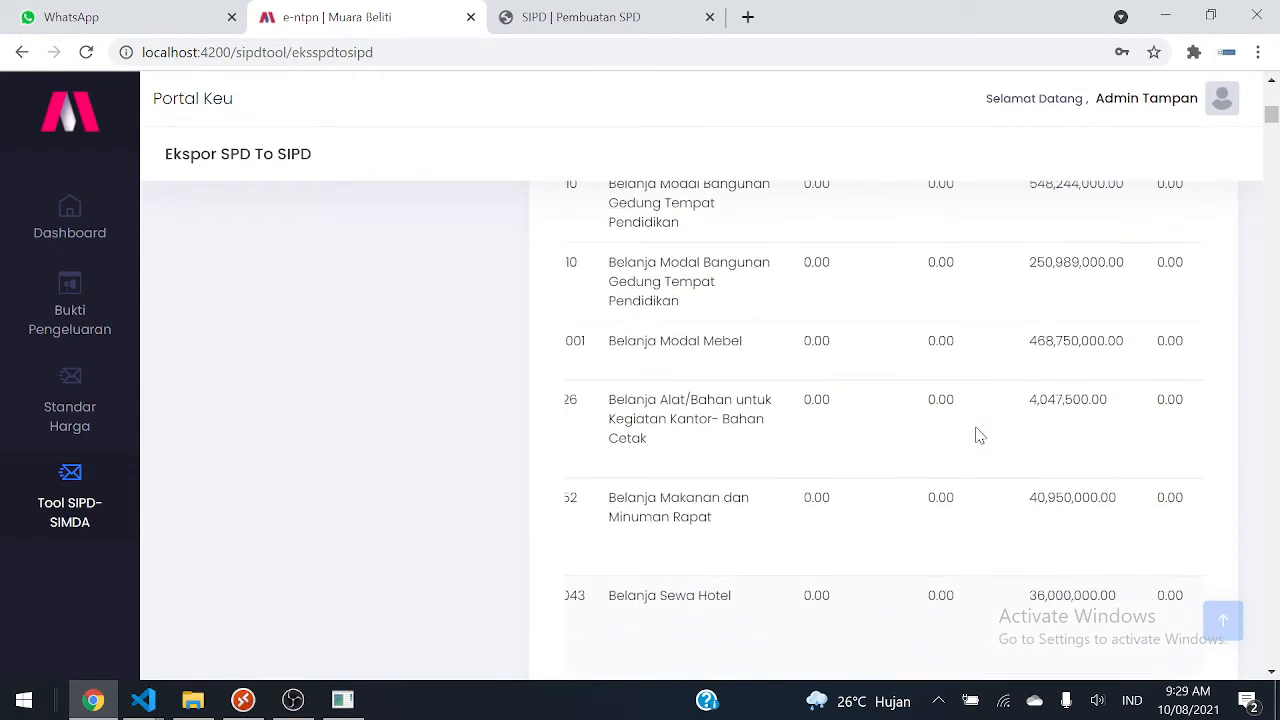
scroll(1000, 458, up, 3)
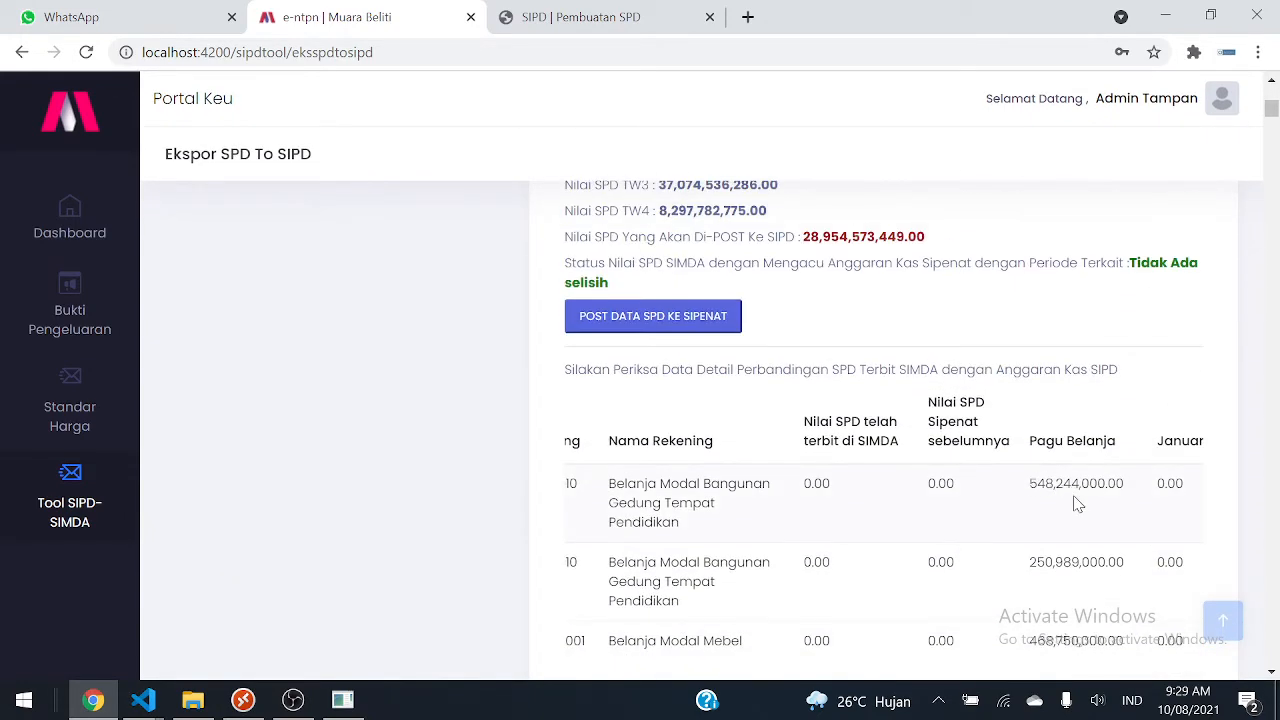
scroll(1078, 505, right, 5)
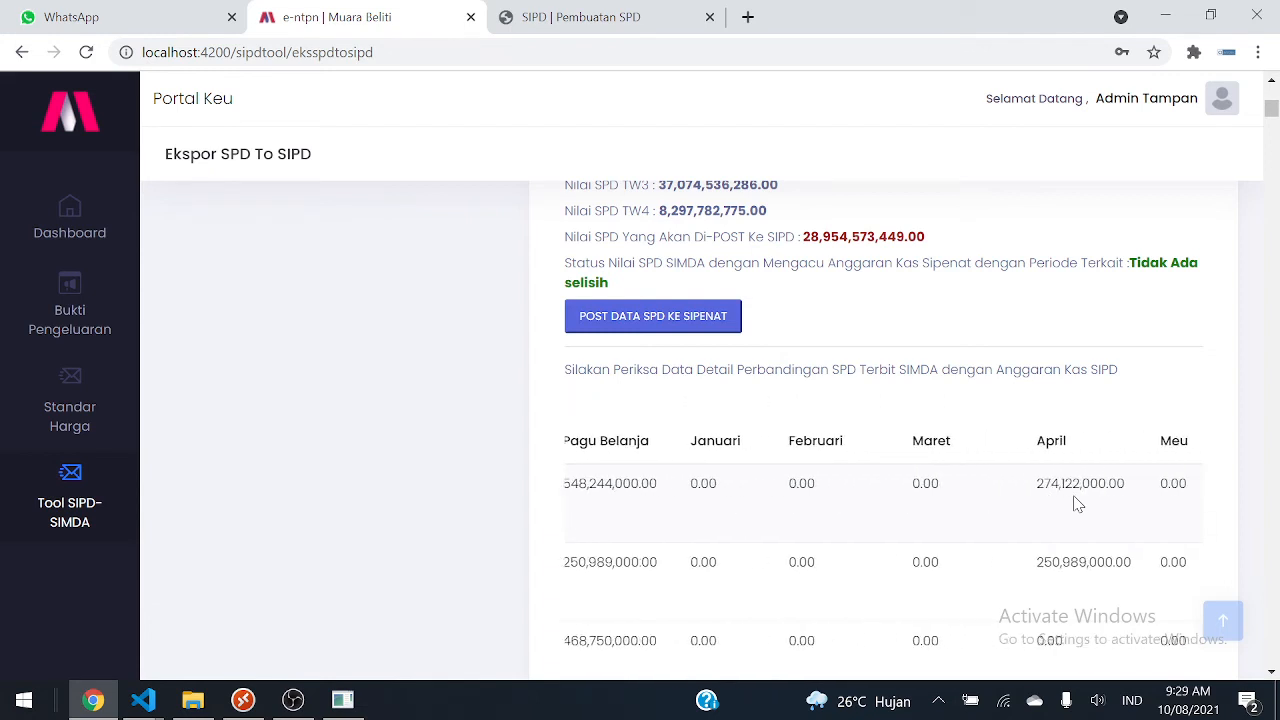
scroll(1078, 505, right, 5)
scroll(1078, 505, left, 3)
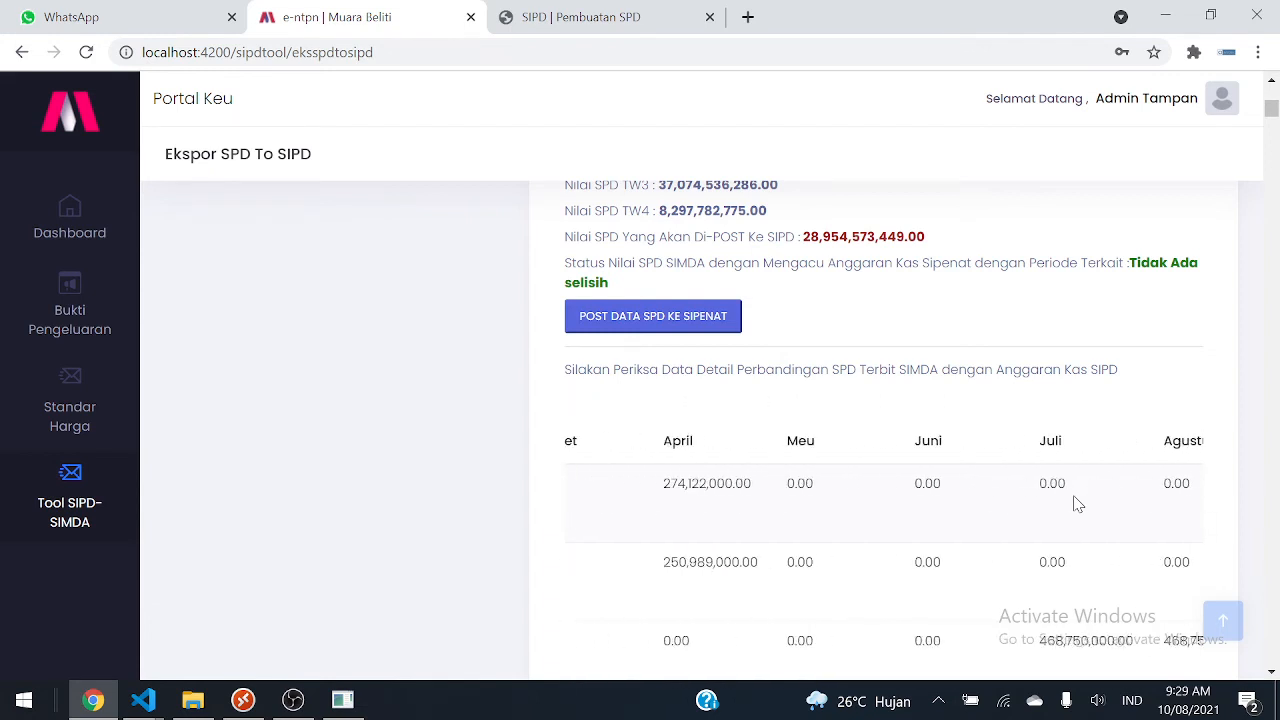
scroll(1078, 505, right, 1)
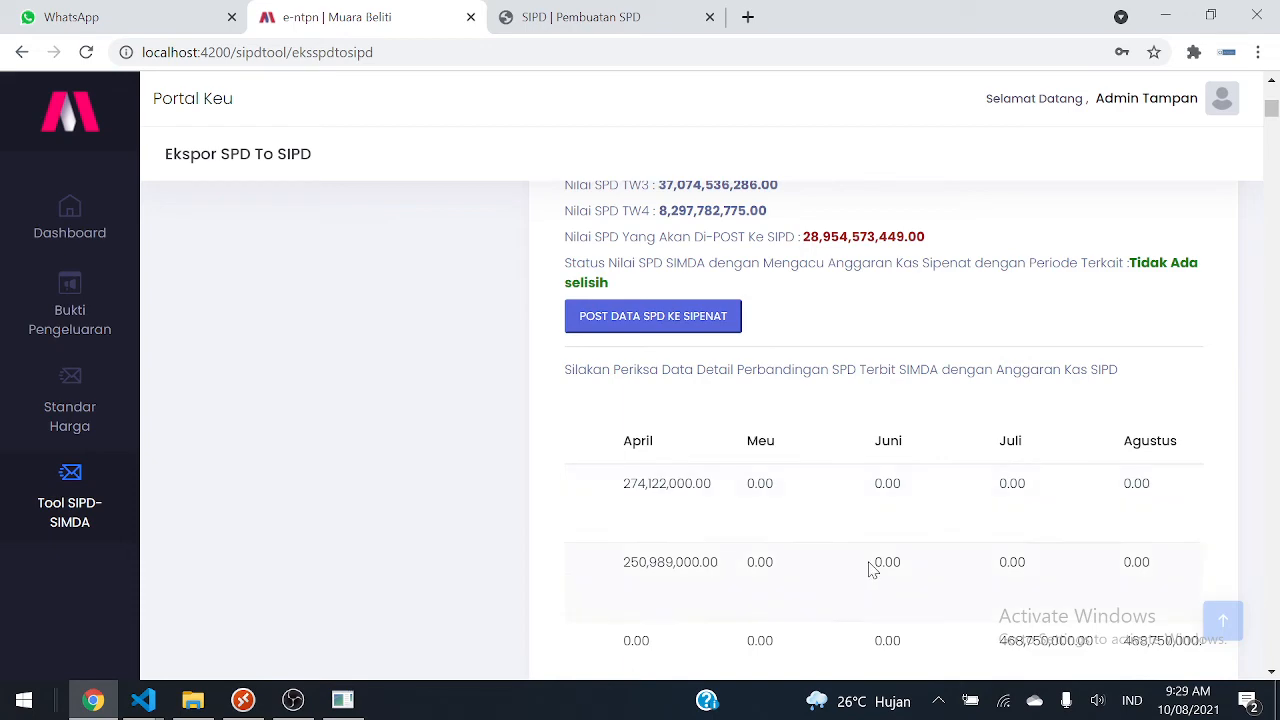
scroll(873, 568, right, 5)
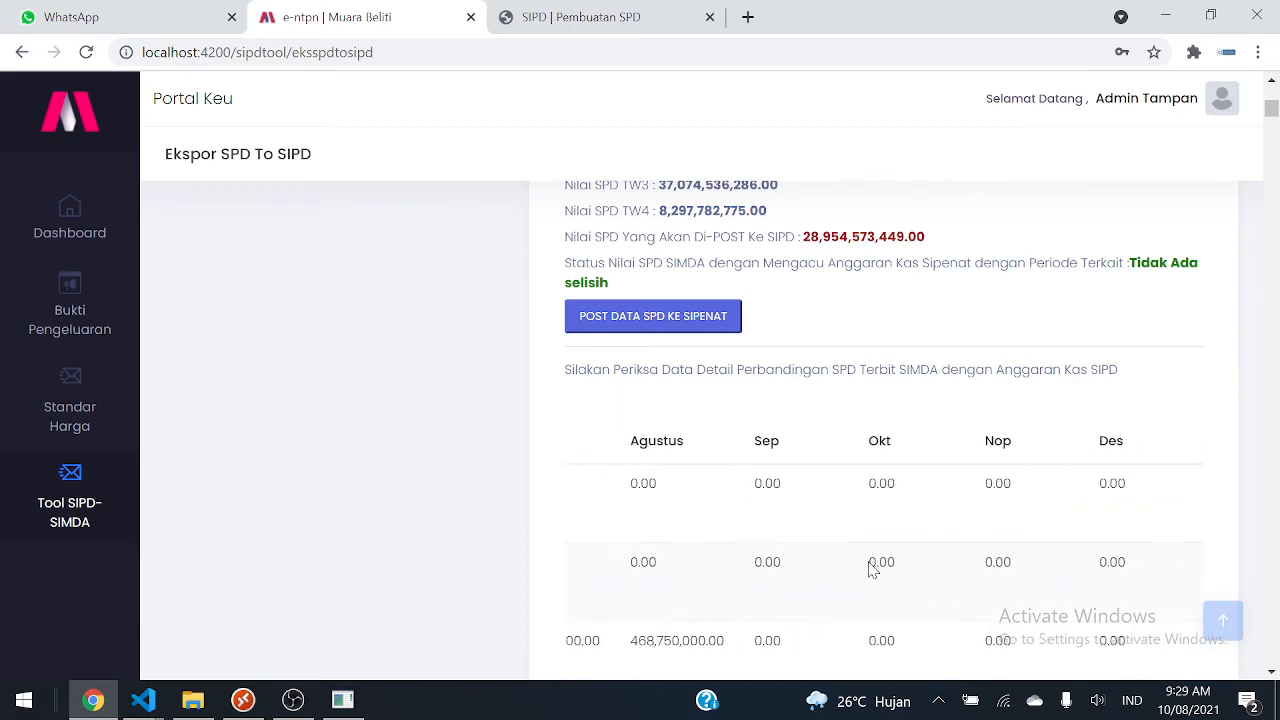
scroll(873, 568, left, 10)
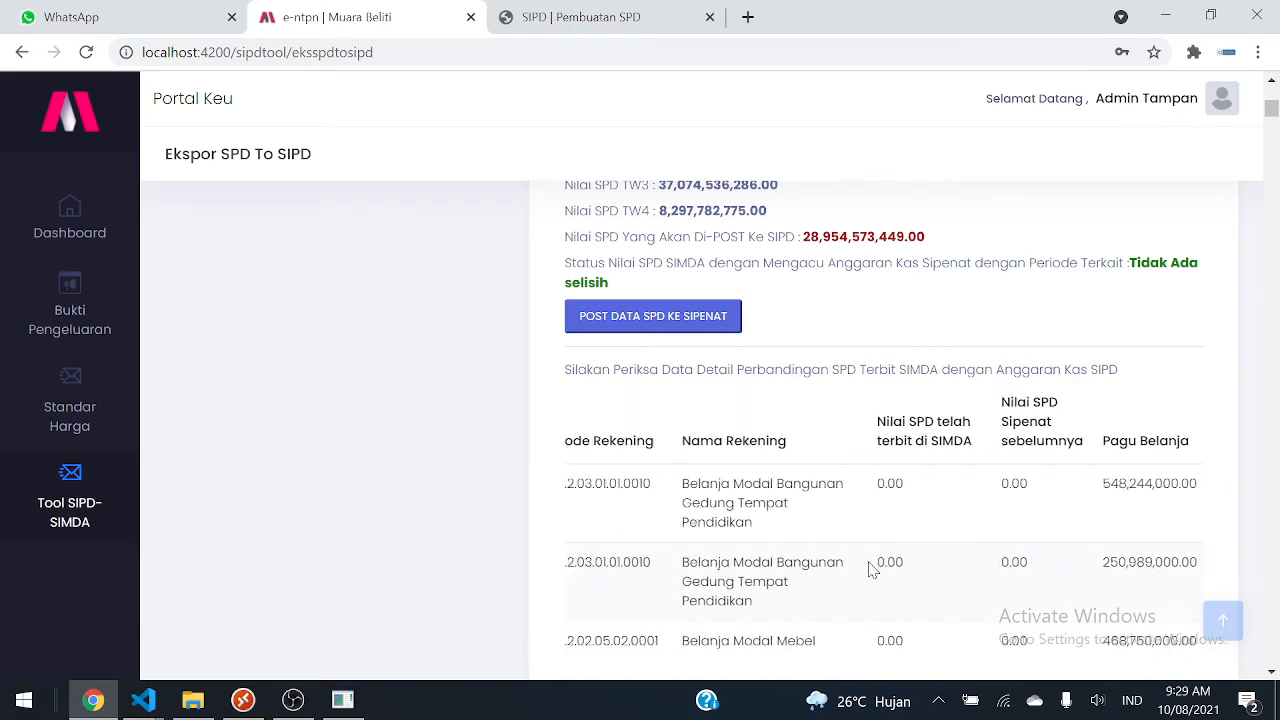
- Switch to the SIPD page and check the value of the newly posted SPD in the issued SPD list
click(580, 20)
click(903, 591)
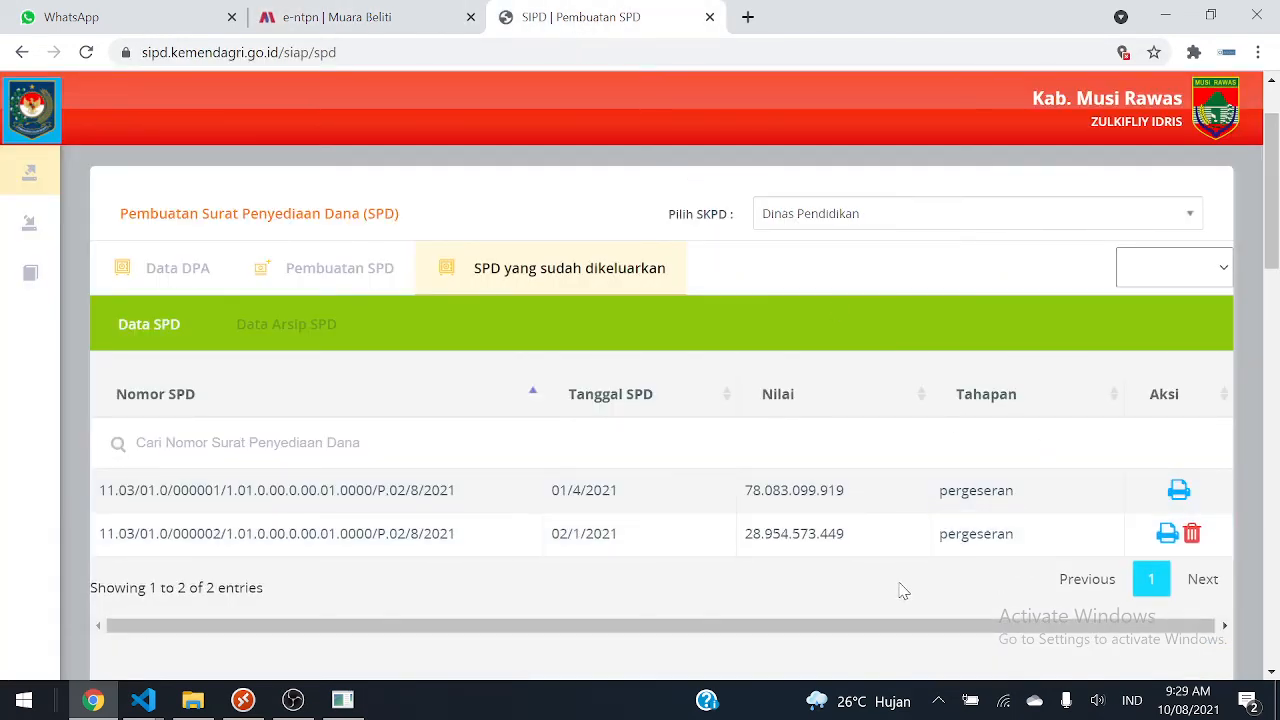
drag(753, 540, 839, 553)
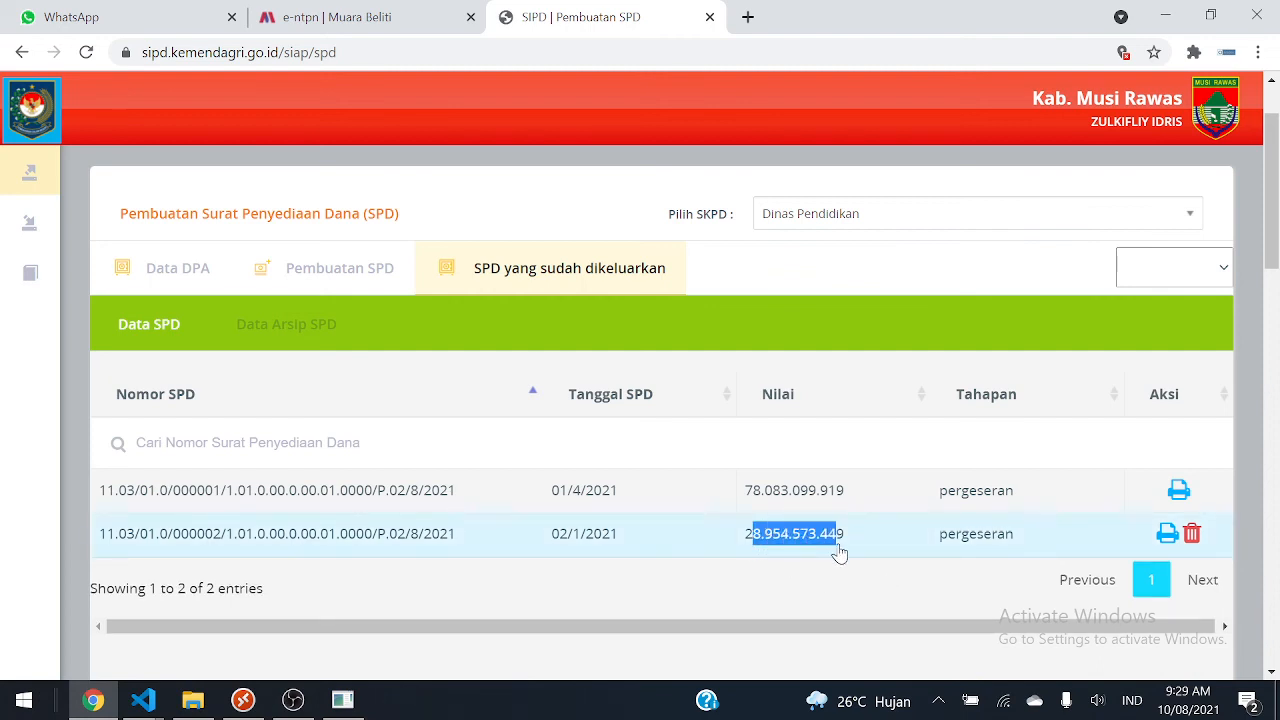
- Return to the e-ntpn portal, recheck the quarterly SPD values above the comparison table, and dismiss the antivirus notification
click(441, 22)
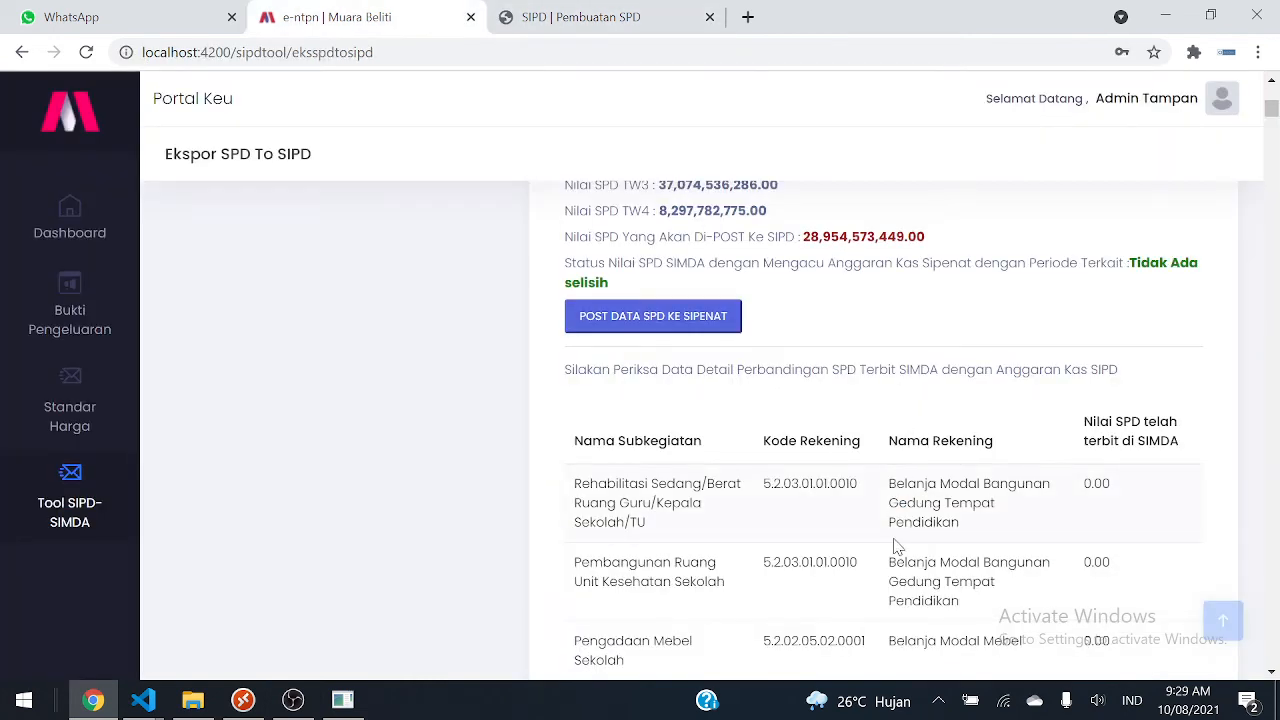
scroll(913, 510, up, 2)
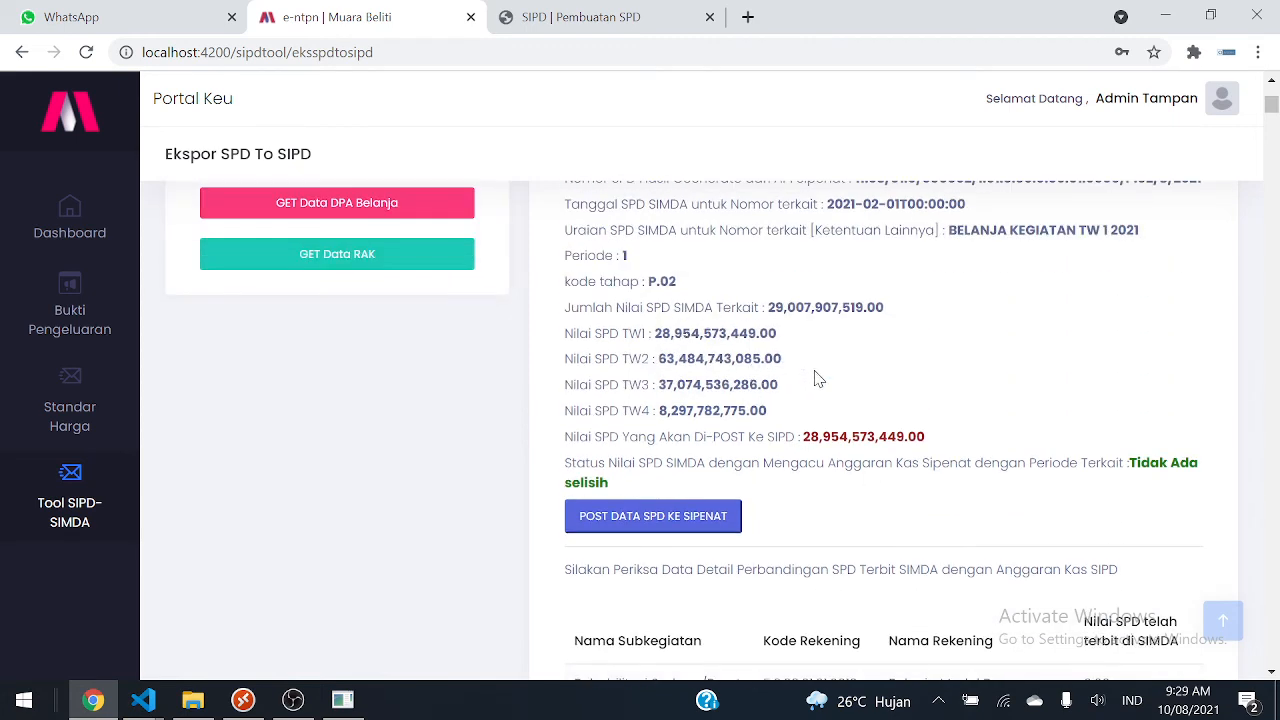
scroll(818, 378, down, 4)
scroll(953, 425, up, 1)
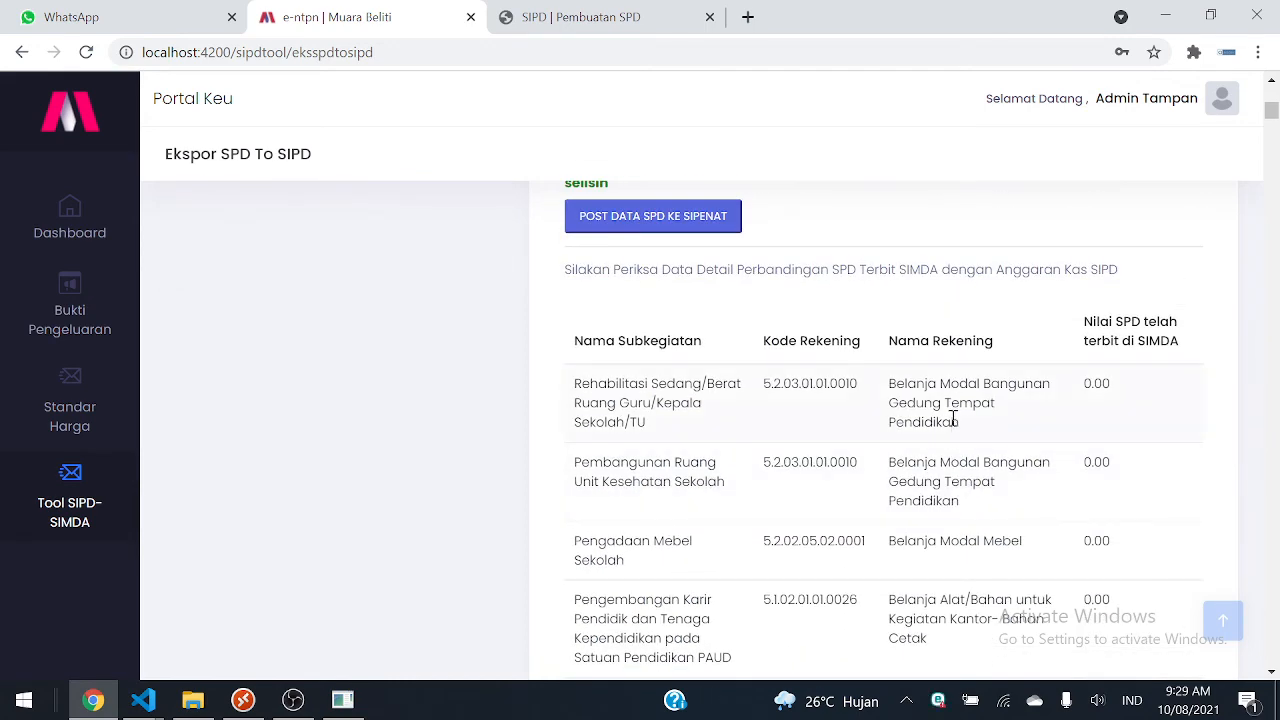
scroll(951, 415, up, 1)
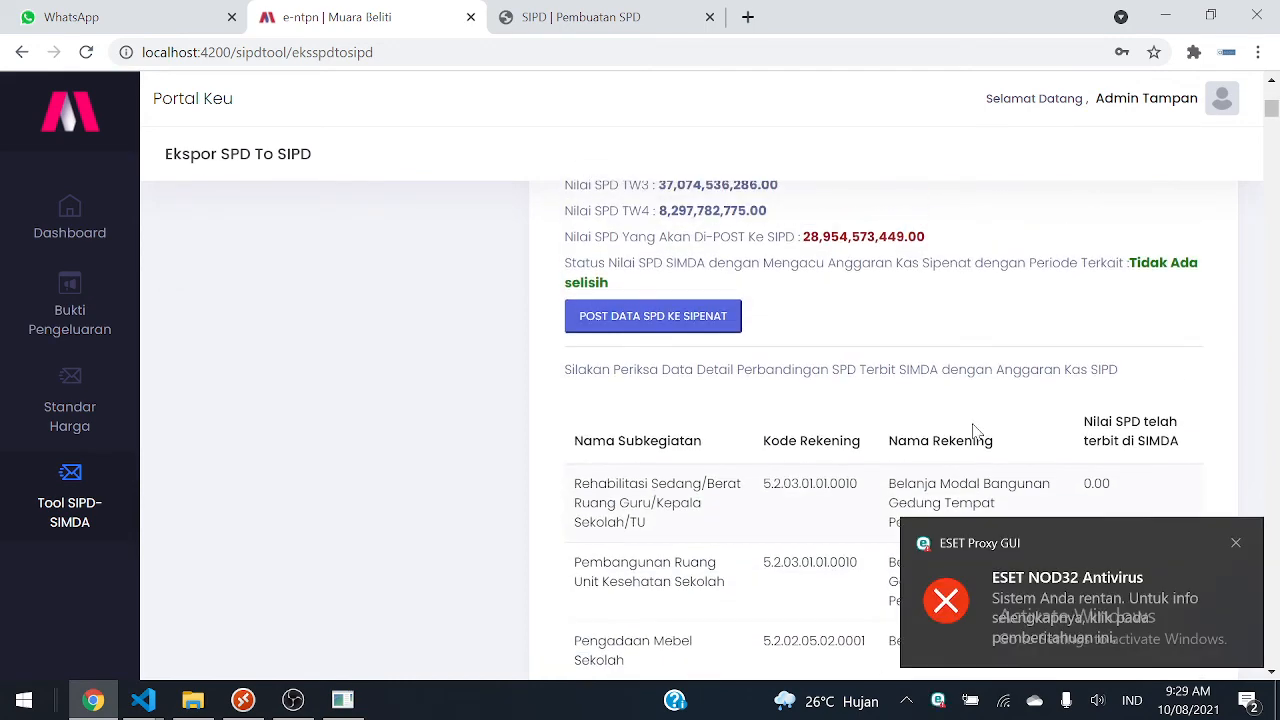
click(1236, 545)
- Check the first SPD's value in SIPD's issued SPD list and open the print documents of both listed SPDs
click(580, 17)
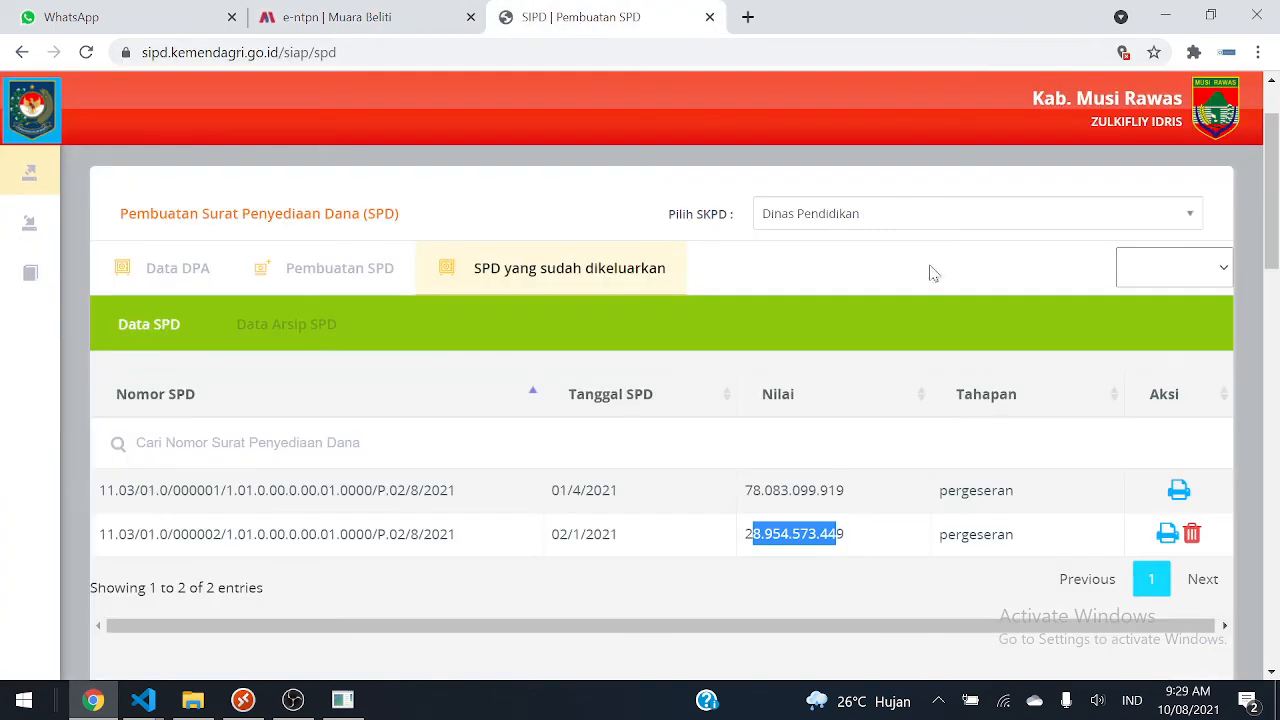
drag(846, 490, 754, 497)
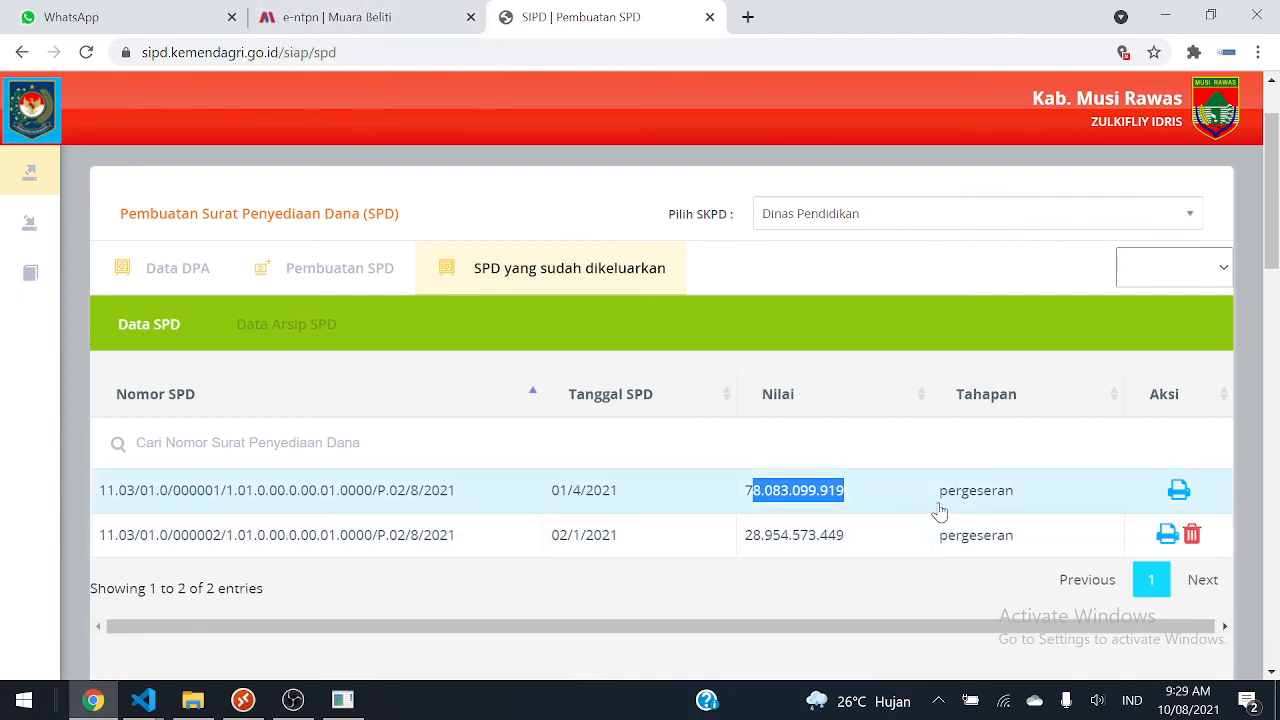
click(1180, 500)
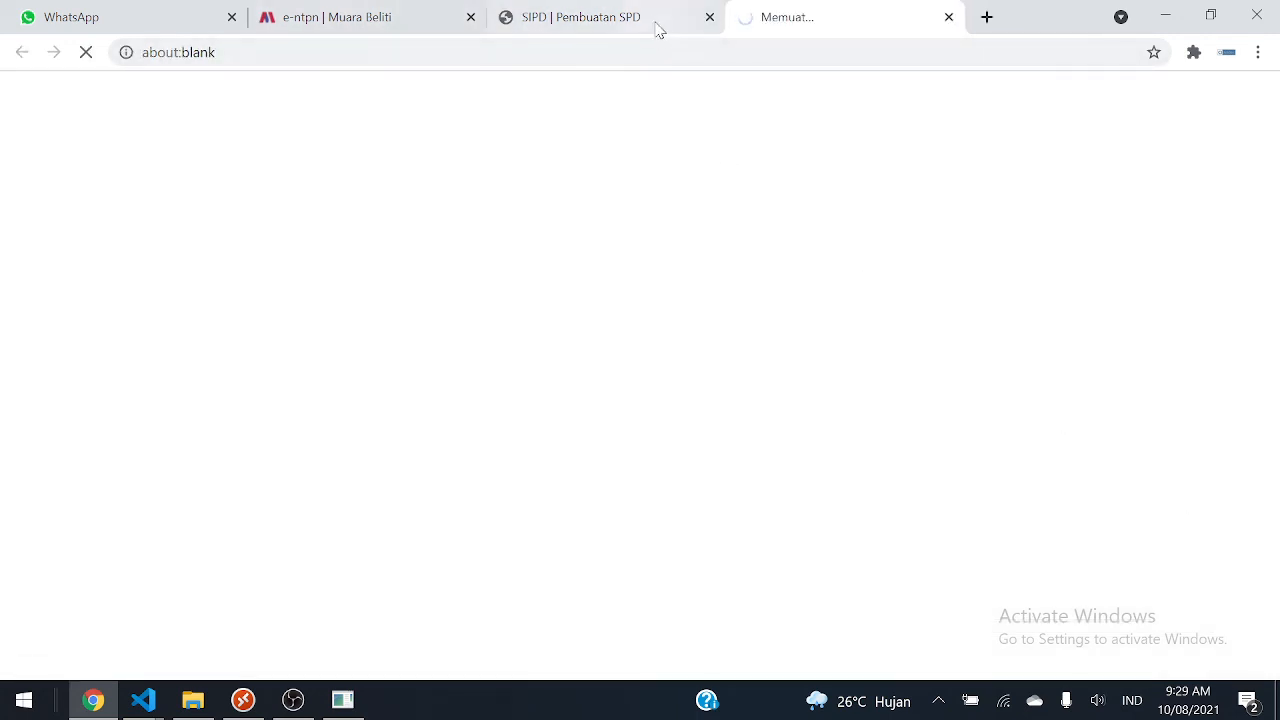
click(657, 26)
click(1168, 534)
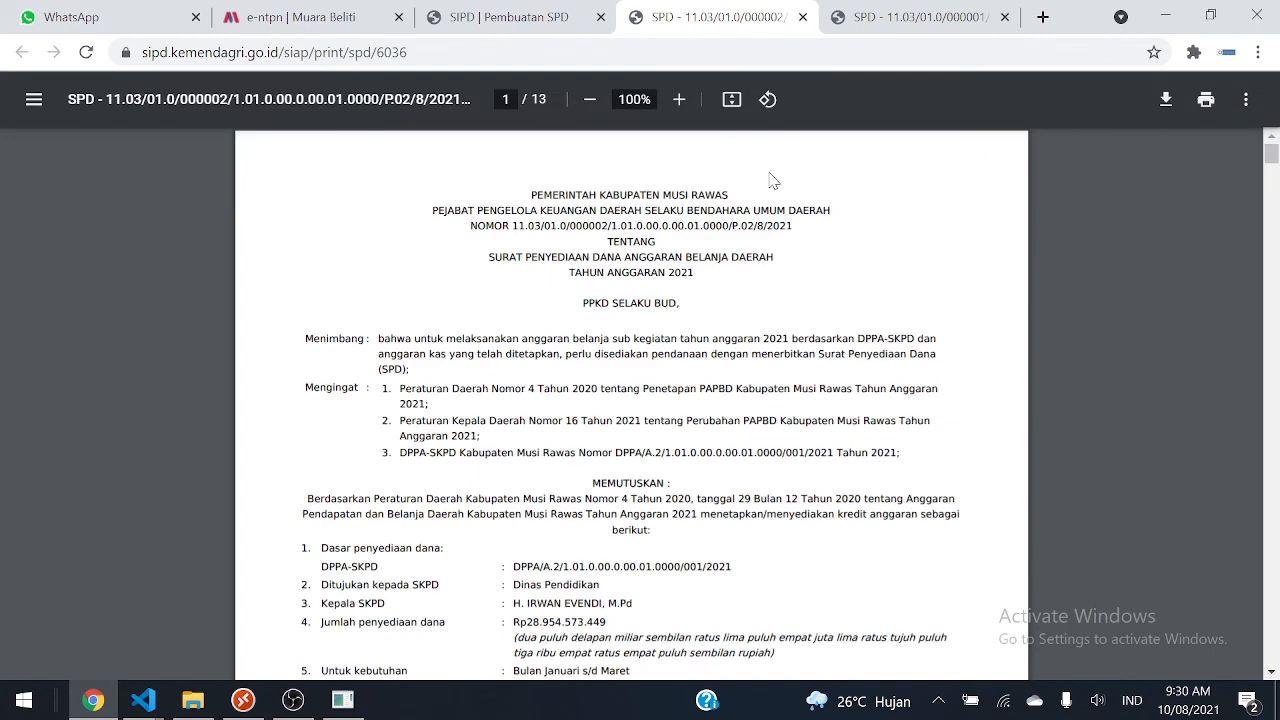
- Switch to File Explorer and launch the SimDa application from the Data (D:) folder 00.SIMDA\simda 2021\SIMDA 2021 ONLINE
click(193, 700)
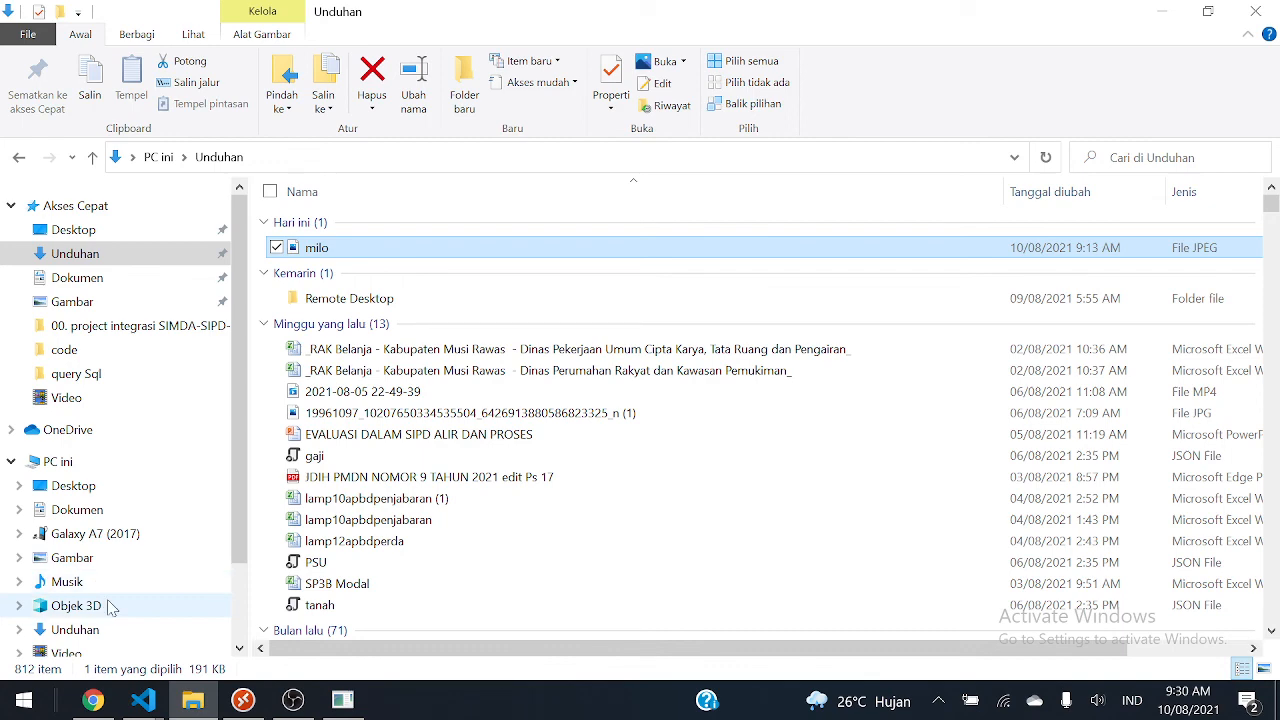
scroll(110, 625, down, 1)
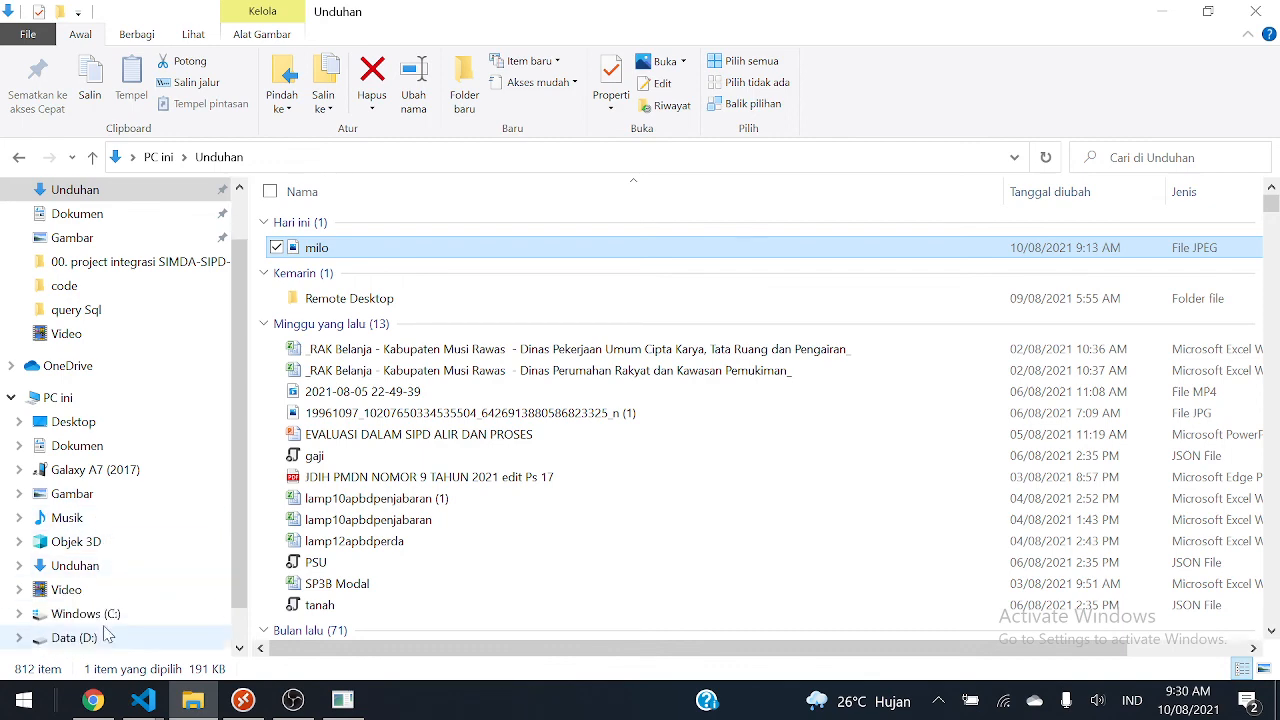
click(88, 638)
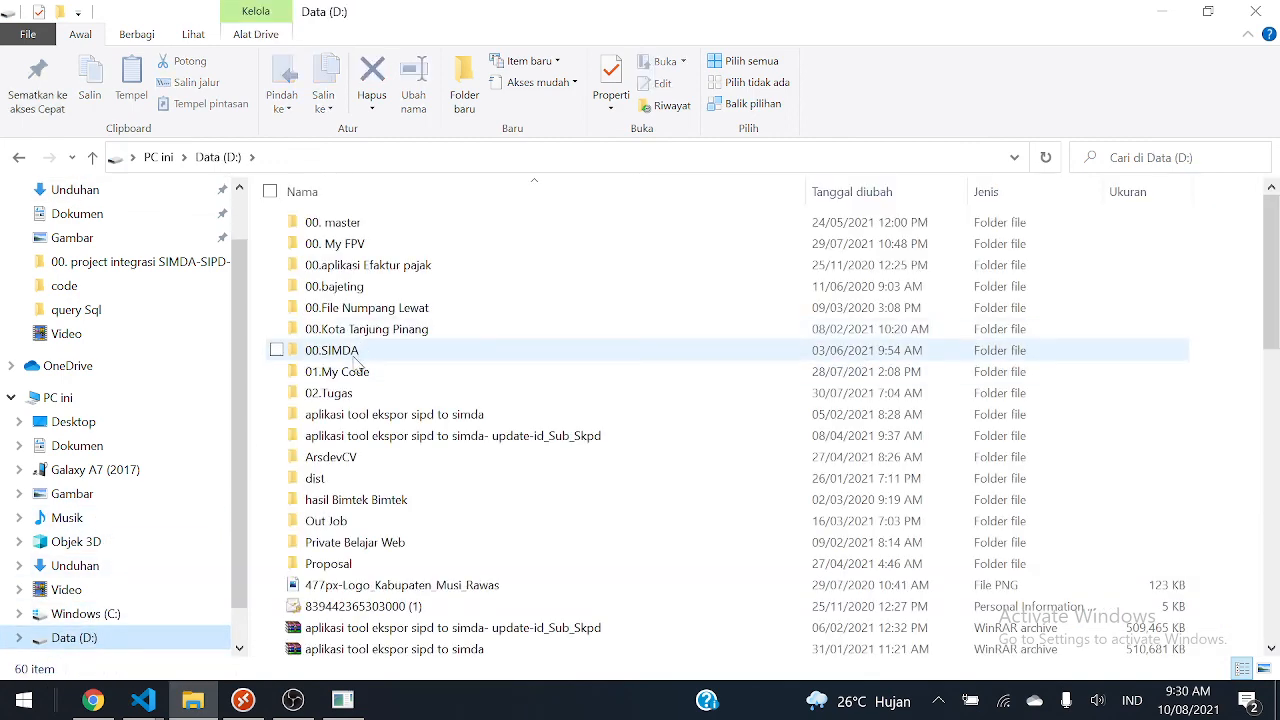
double_click(354, 360)
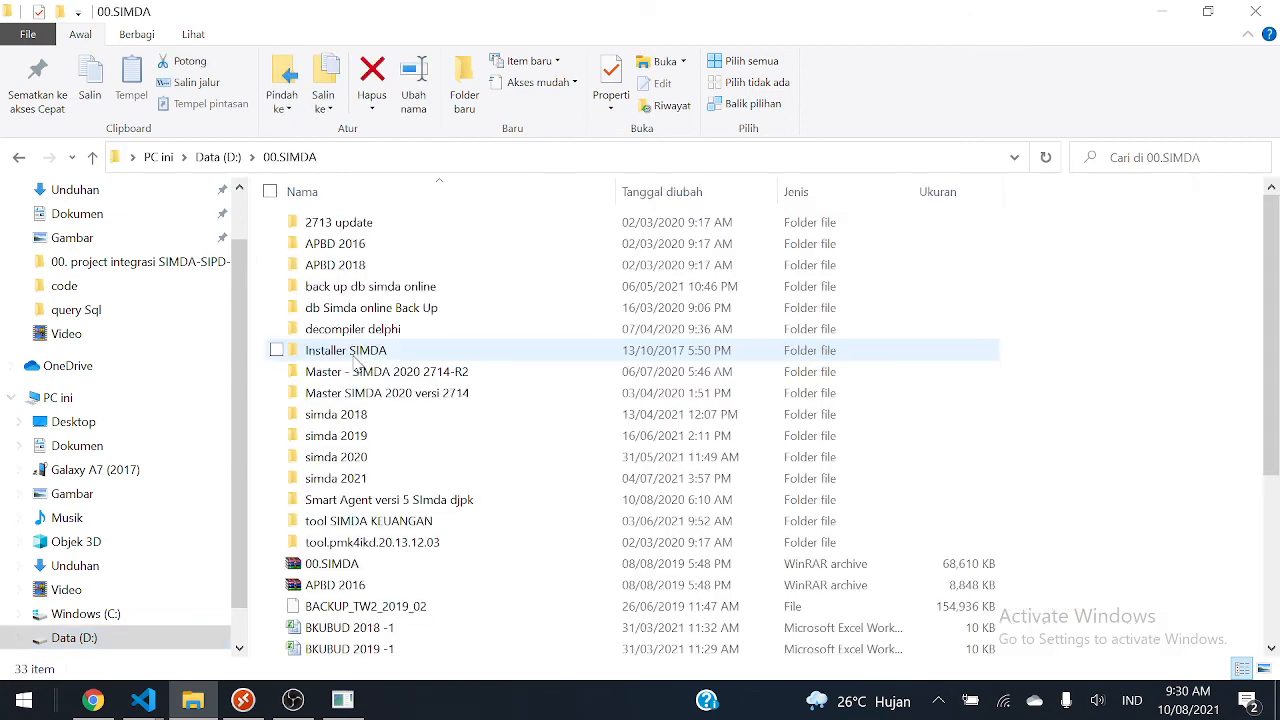
double_click(338, 476)
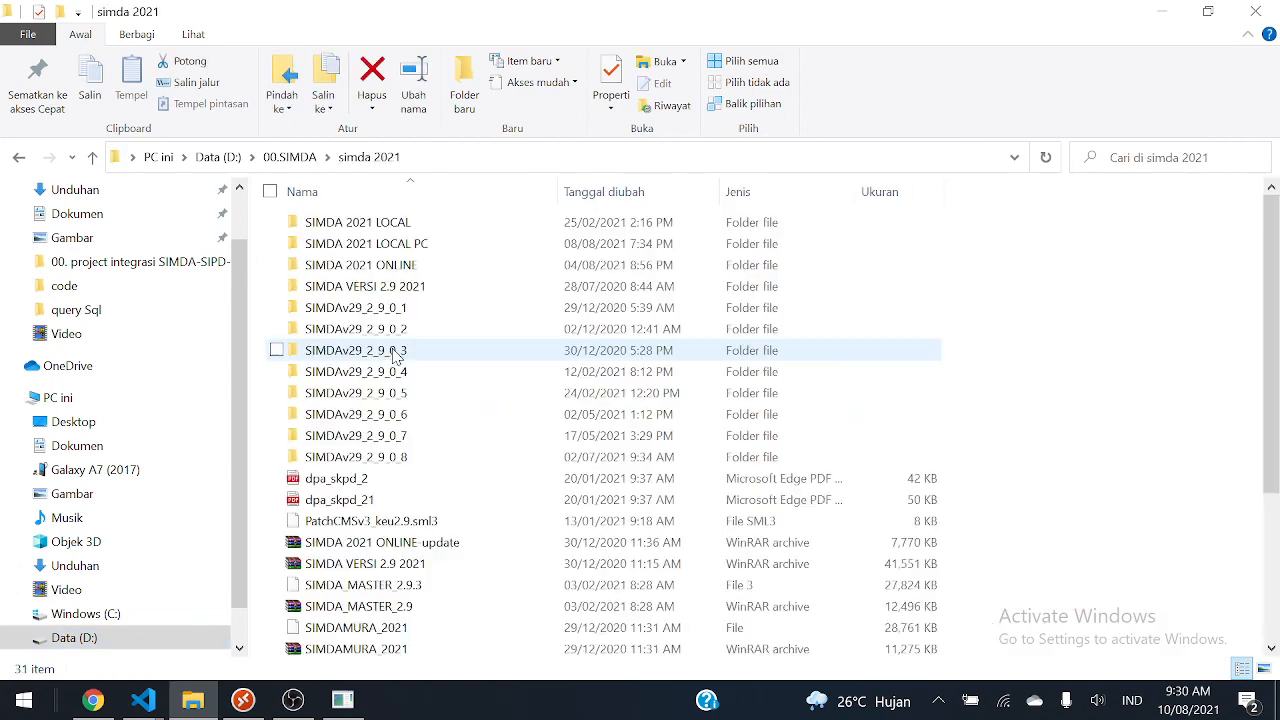
double_click(409, 266)
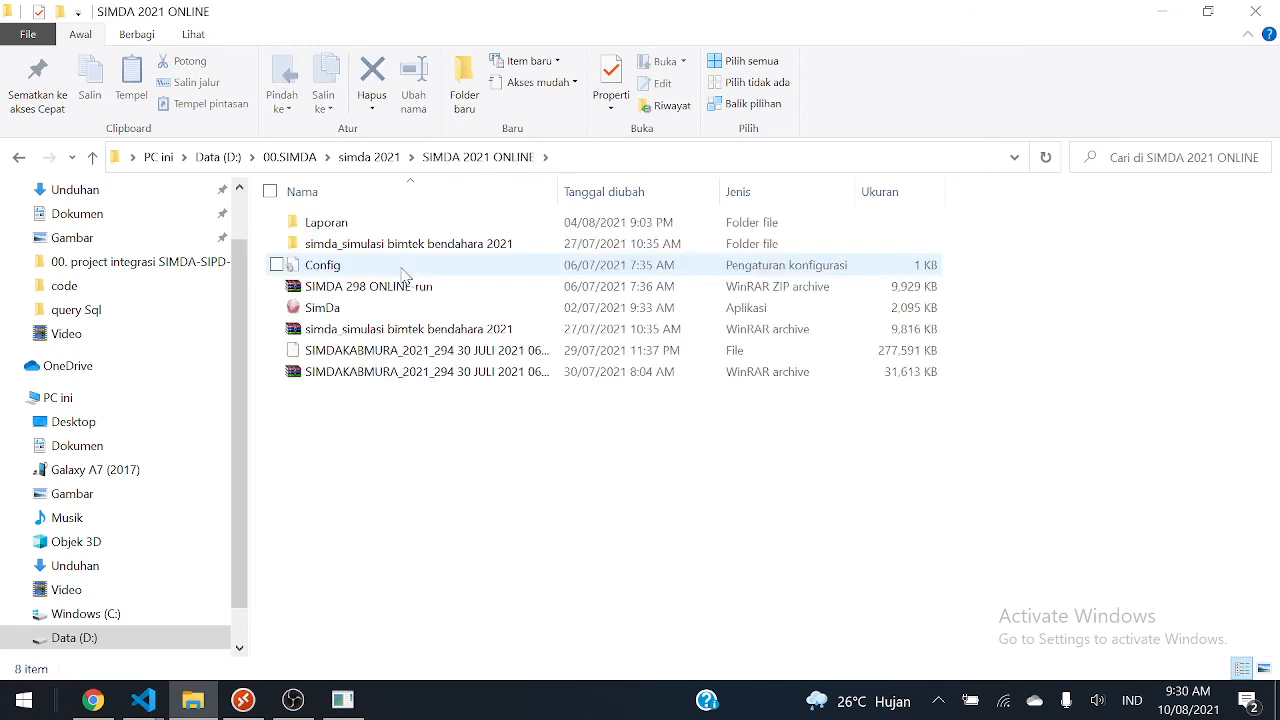
double_click(363, 310)
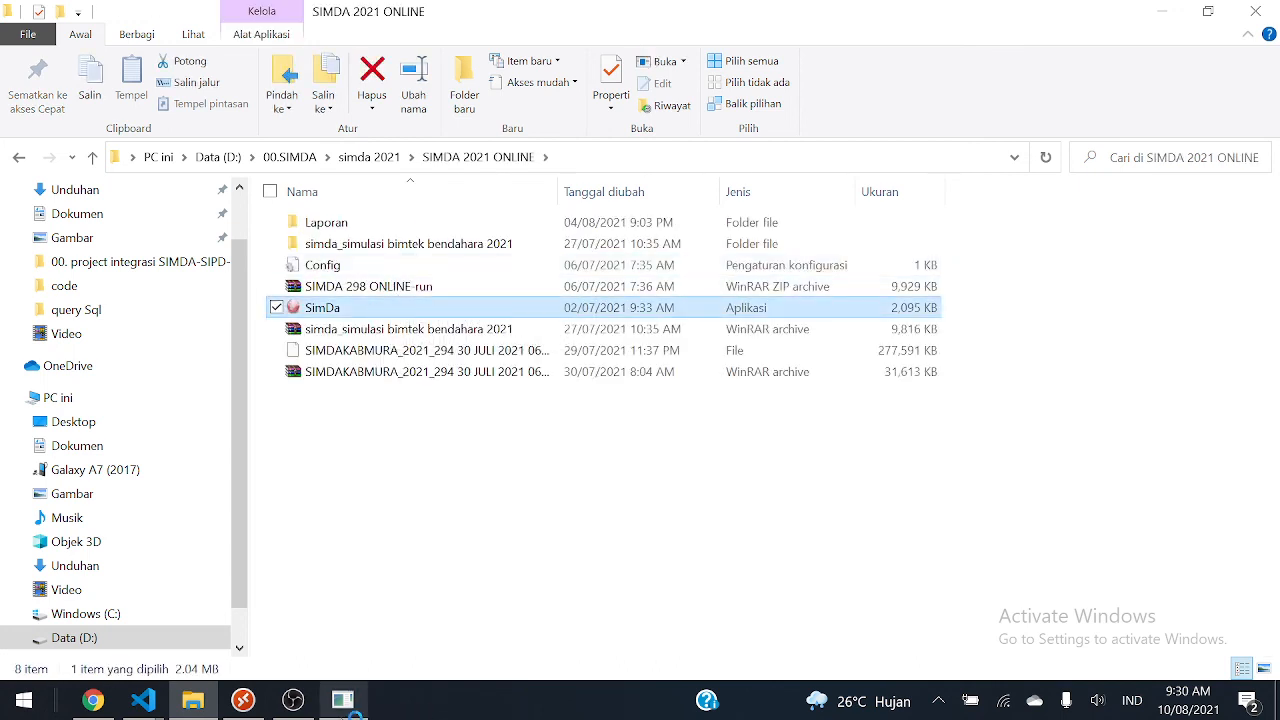
click(295, 703)
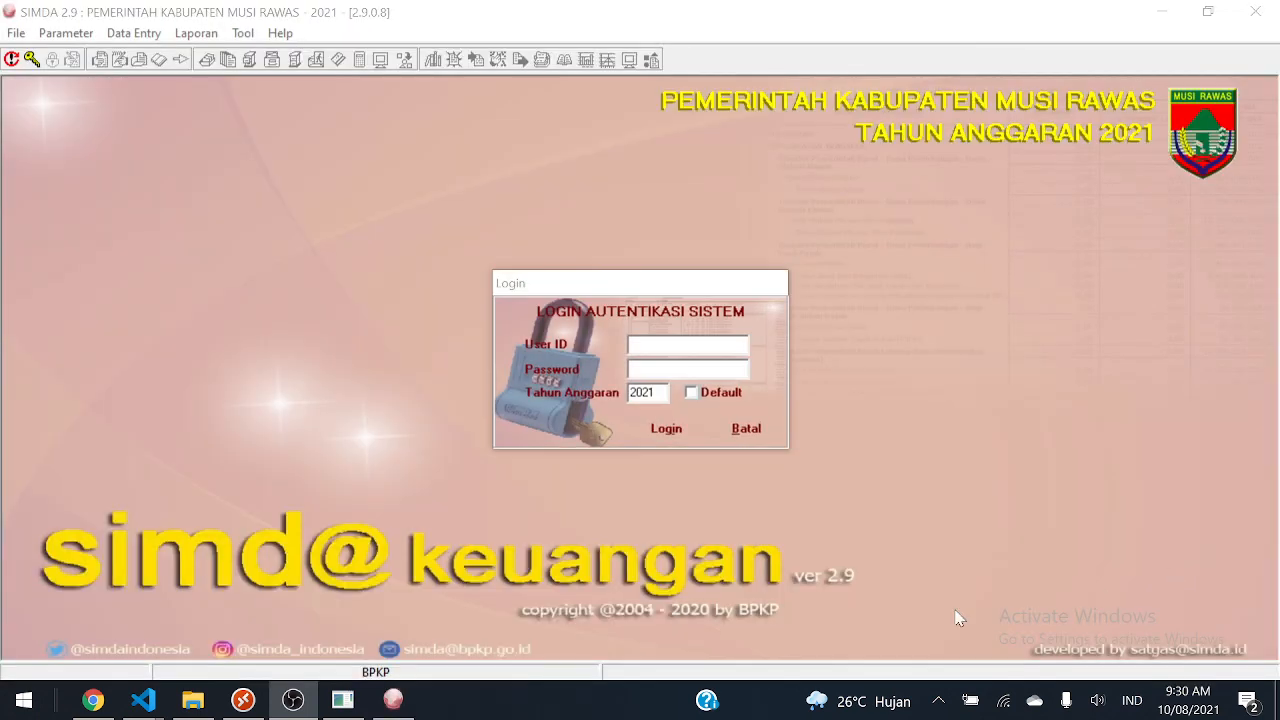
- Try to enter the user ID in the SIMDA login, then cancel the login and exit the system
click(653, 345)
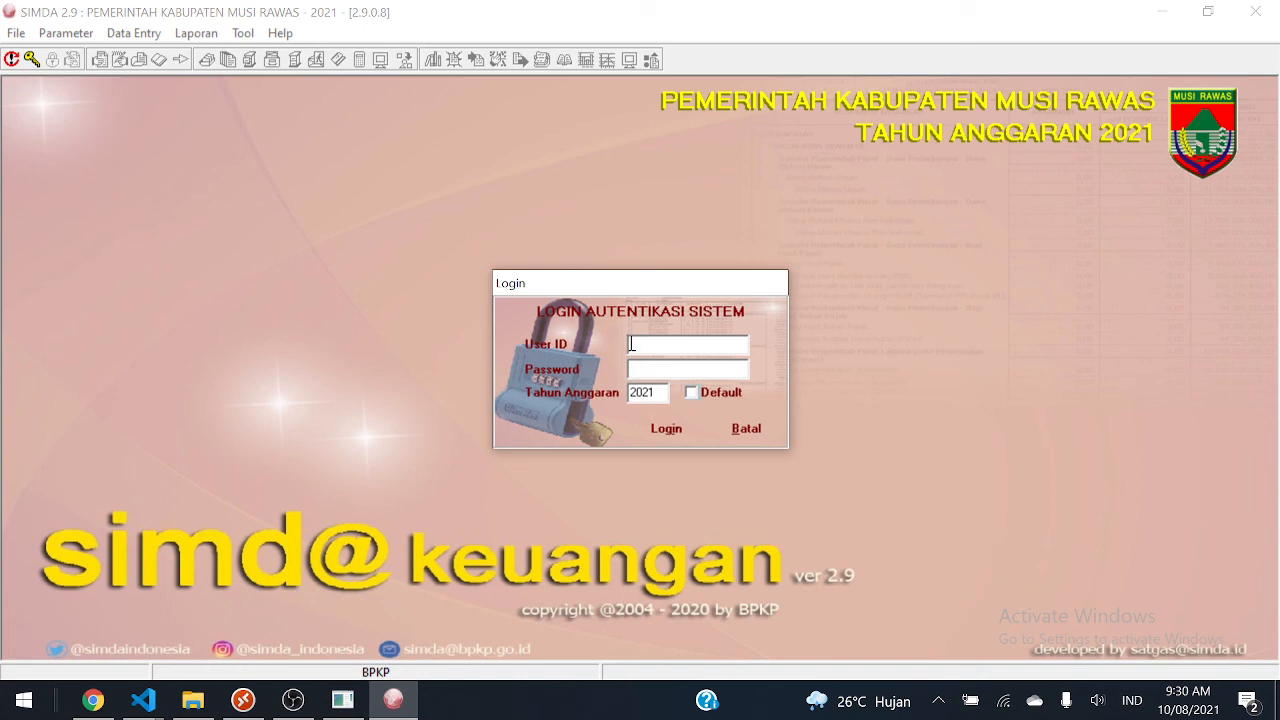
text(perbend)
click(740, 428)
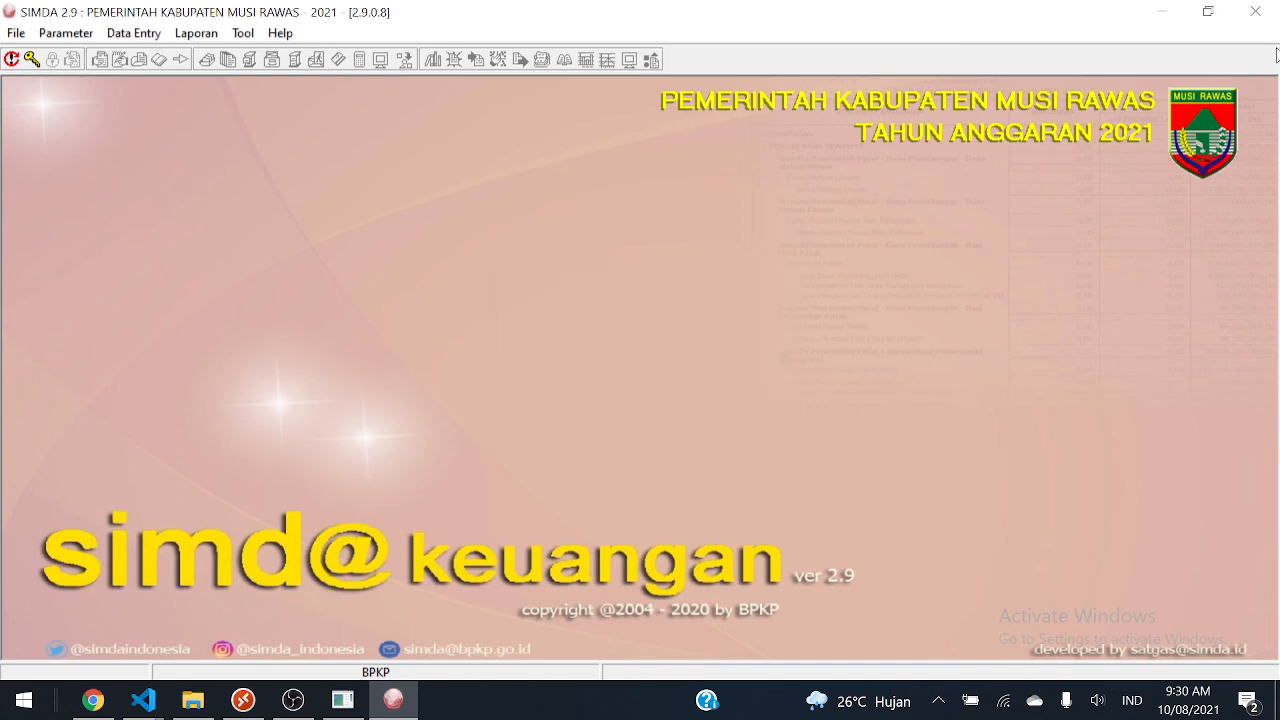
click(1256, 12)
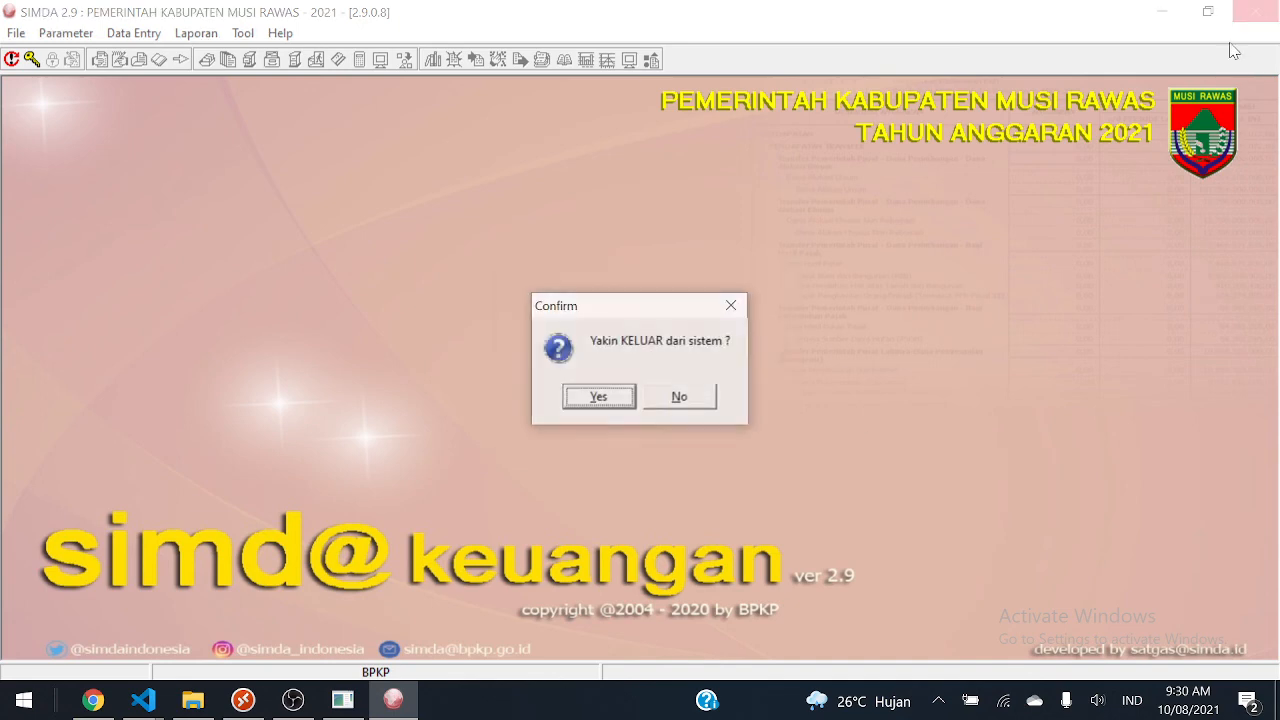
click(612, 395)
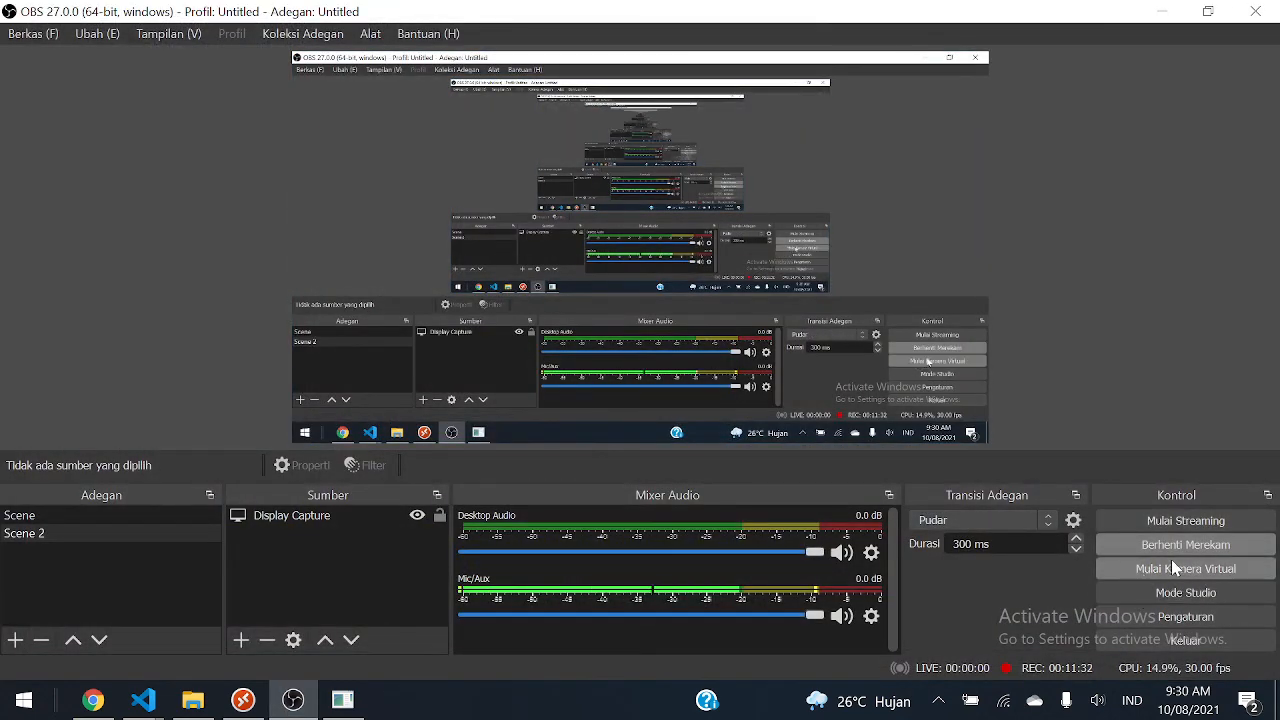